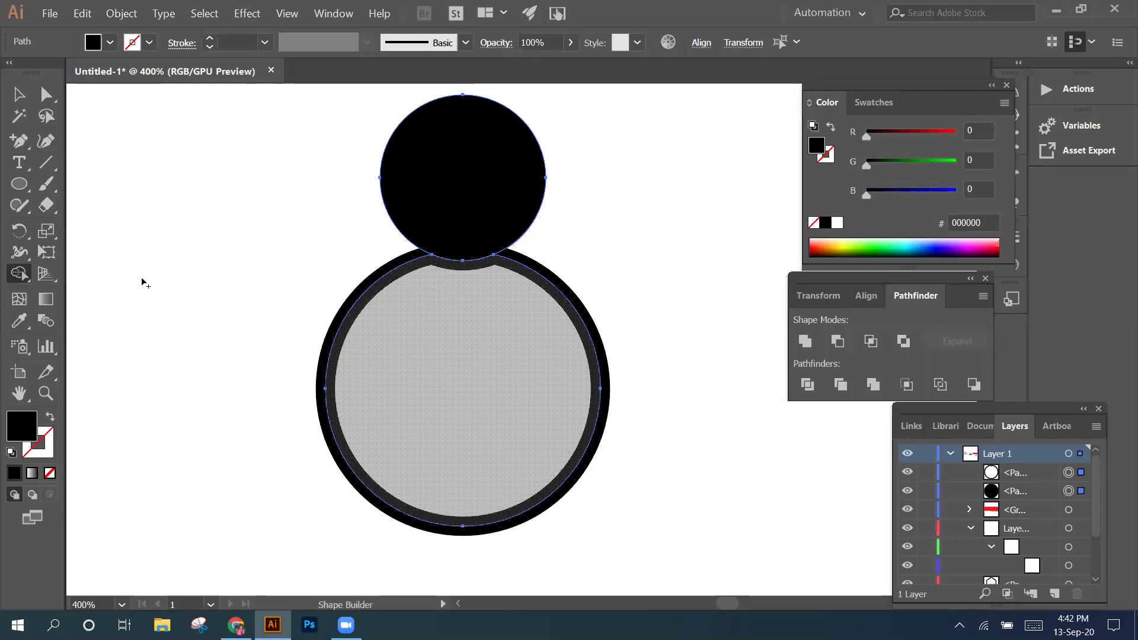
# Undo the last Shape Builder edit and expand the lower ring's fill and stroke
pyautogui.press('ctrl')
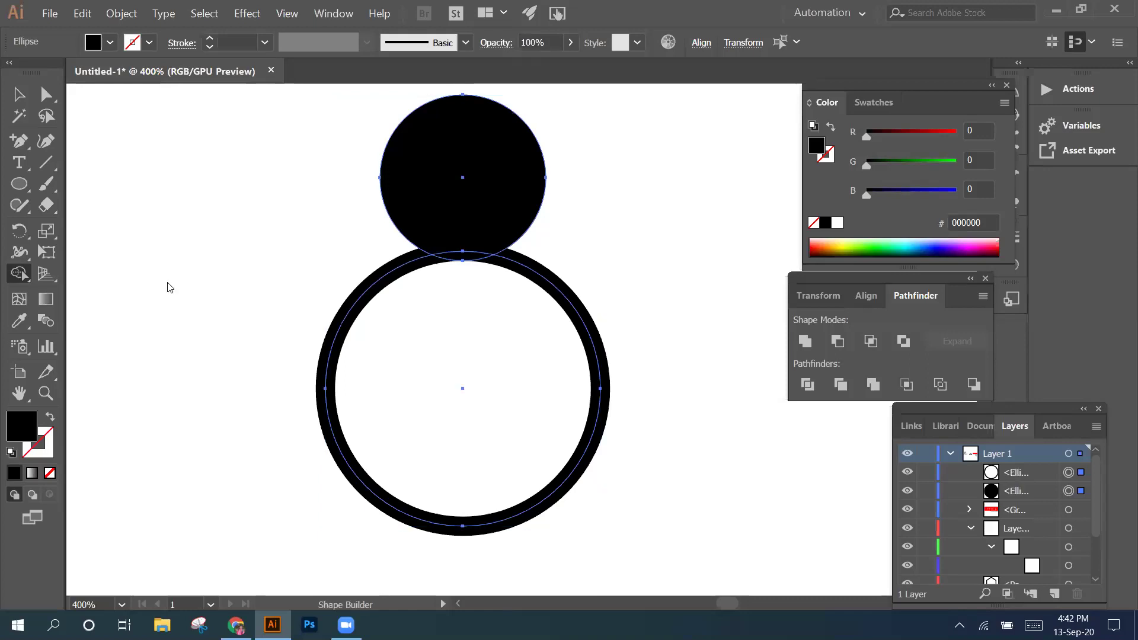
pyautogui.click(19, 94)
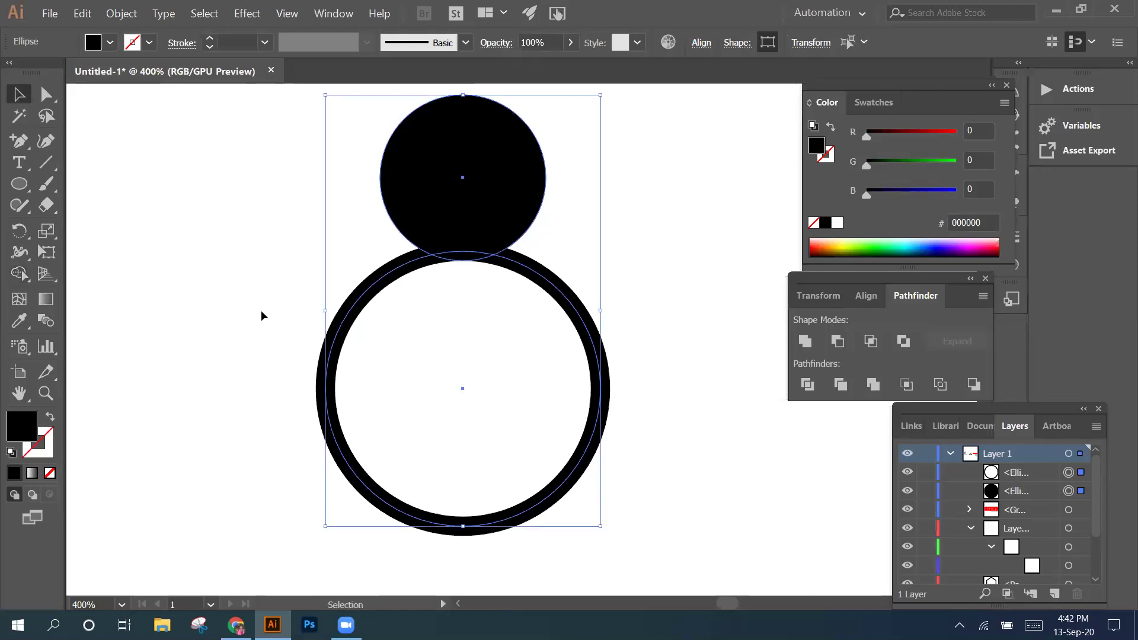
pyautogui.click(244, 267)
pyautogui.moveTo(245, 268); pyautogui.dragTo(338, 332)
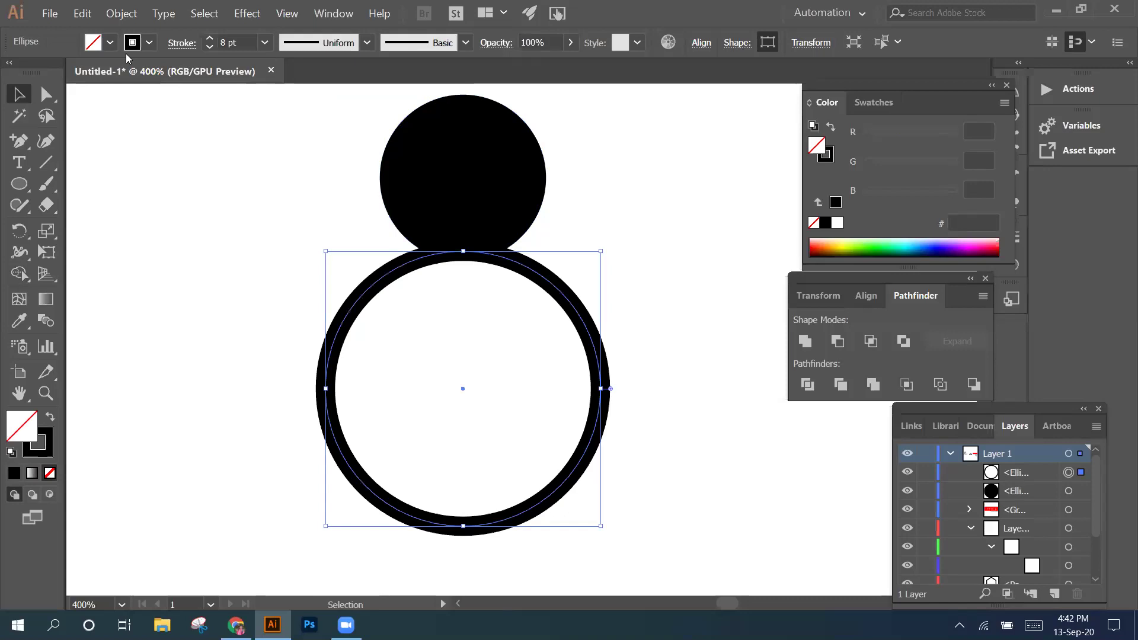
pyautogui.click(121, 15)
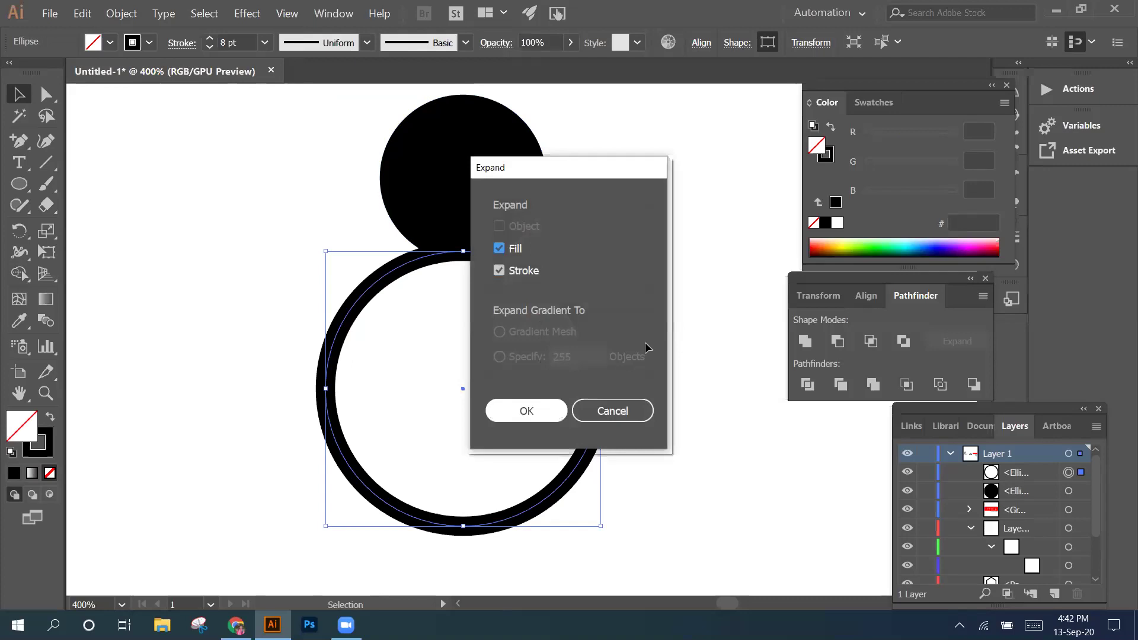
pyautogui.press('Return')
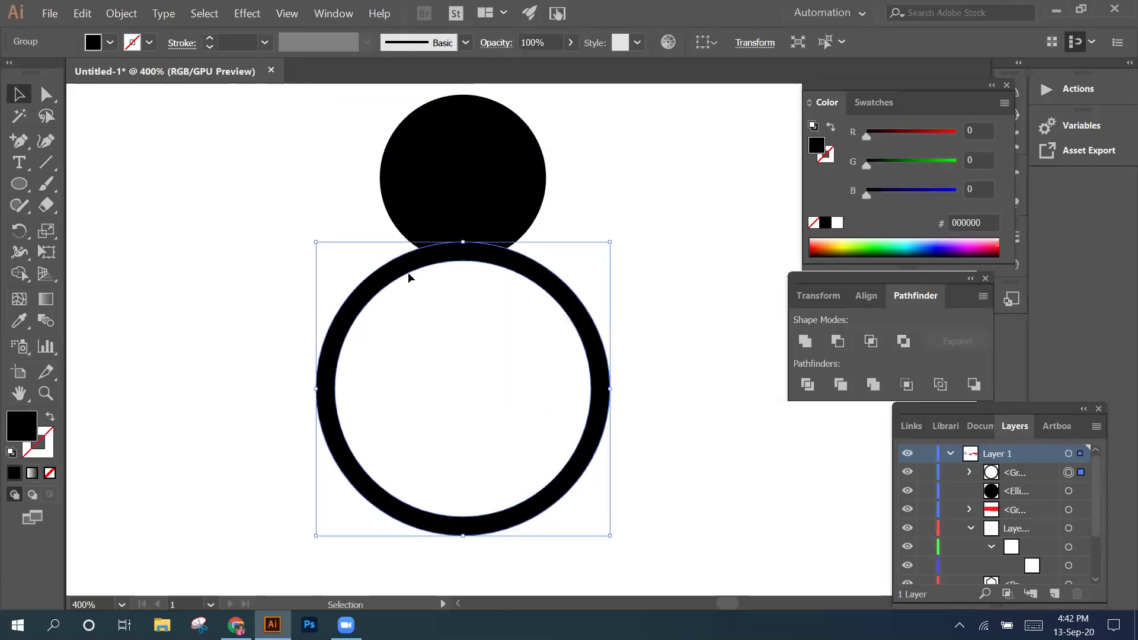
# Select the black circle and the expanded ring, and merge their overlapping area into the circle with Shape Builder
pyautogui.click(360, 144)
pyautogui.click(393, 186)
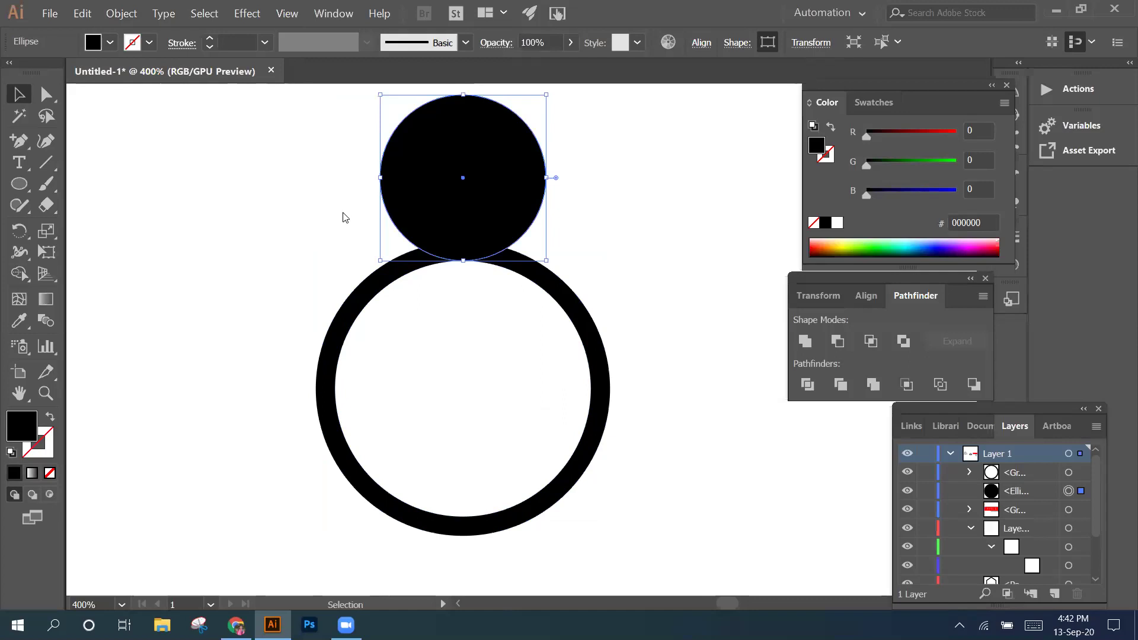
pyautogui.press('\\')
pyautogui.keyDown('shift'); pyautogui.click(493, 329); pyautogui.keyUp('shift')
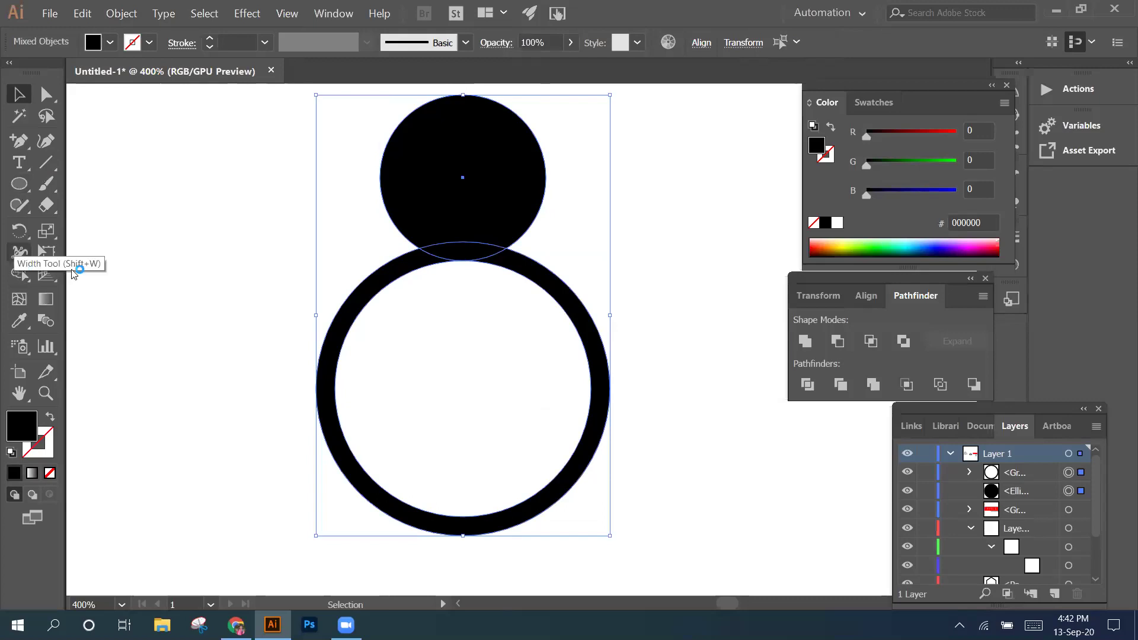
pyautogui.hotkey('shift', 'm')
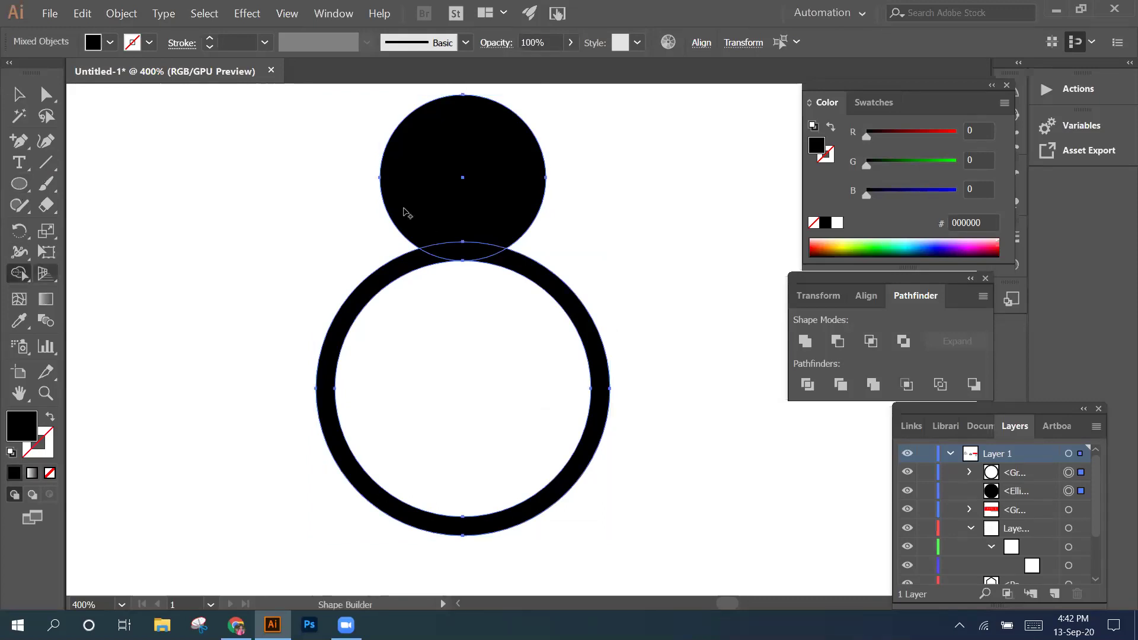
pyautogui.moveTo(459, 255)
pyautogui.mouseDown()
pyautogui.moveTo(448, 234)
pyautogui.moveTo(369, 208)
pyautogui.mouseUp()
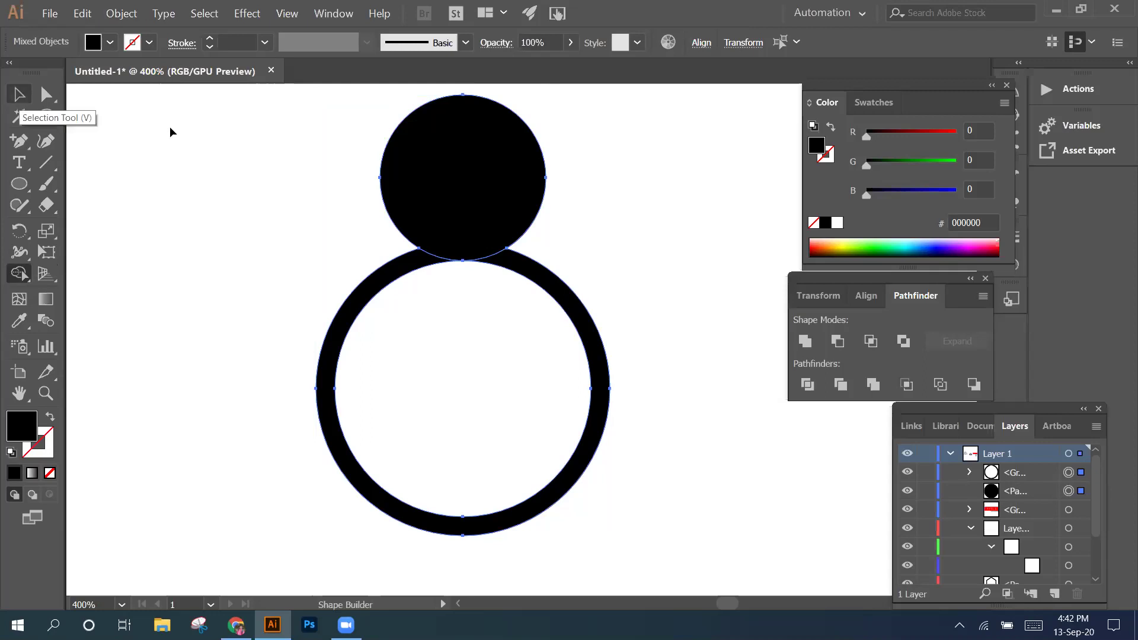
pyautogui.press('v')
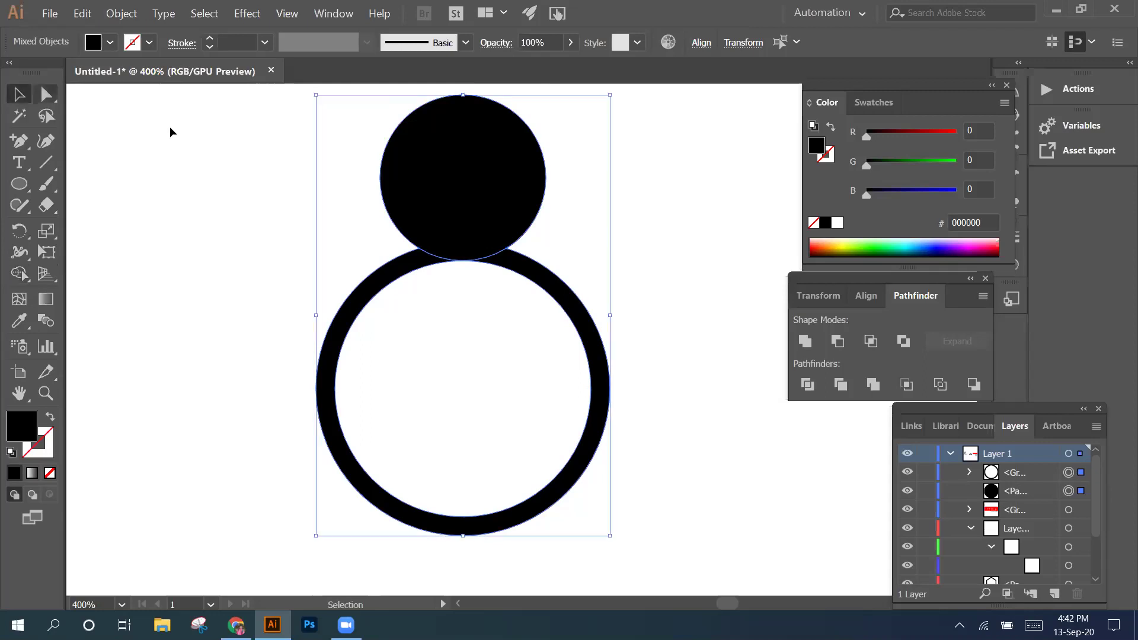
pyautogui.rightClick(465, 257)
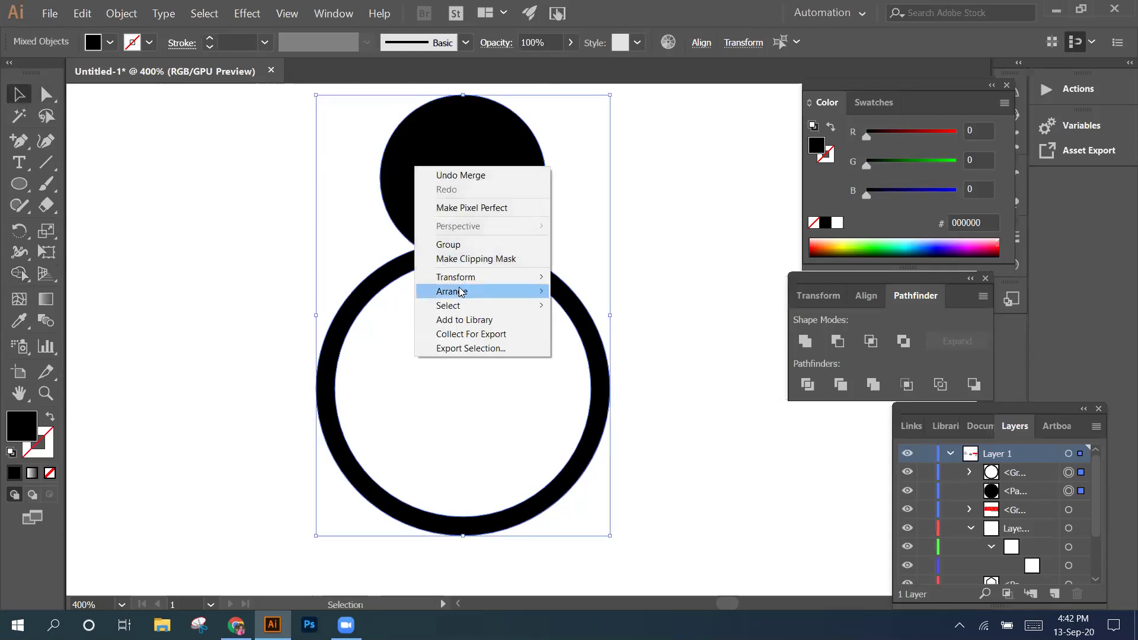
pyautogui.click(309, 197)
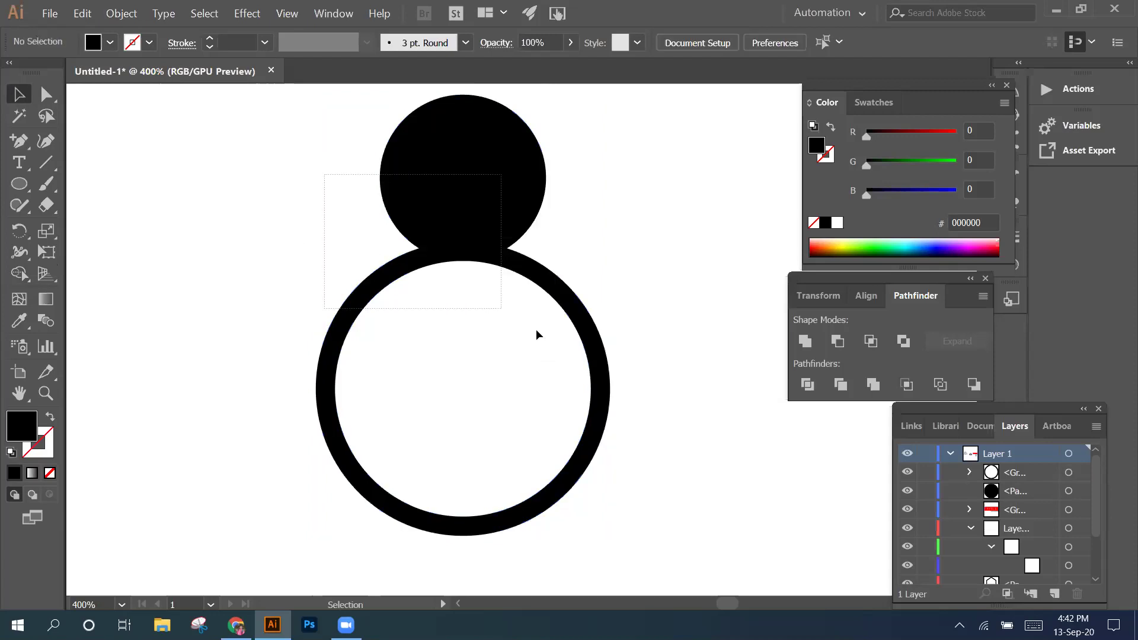
pyautogui.hotkey('ctrl', 'a')
pyautogui.rightClick(451, 249)
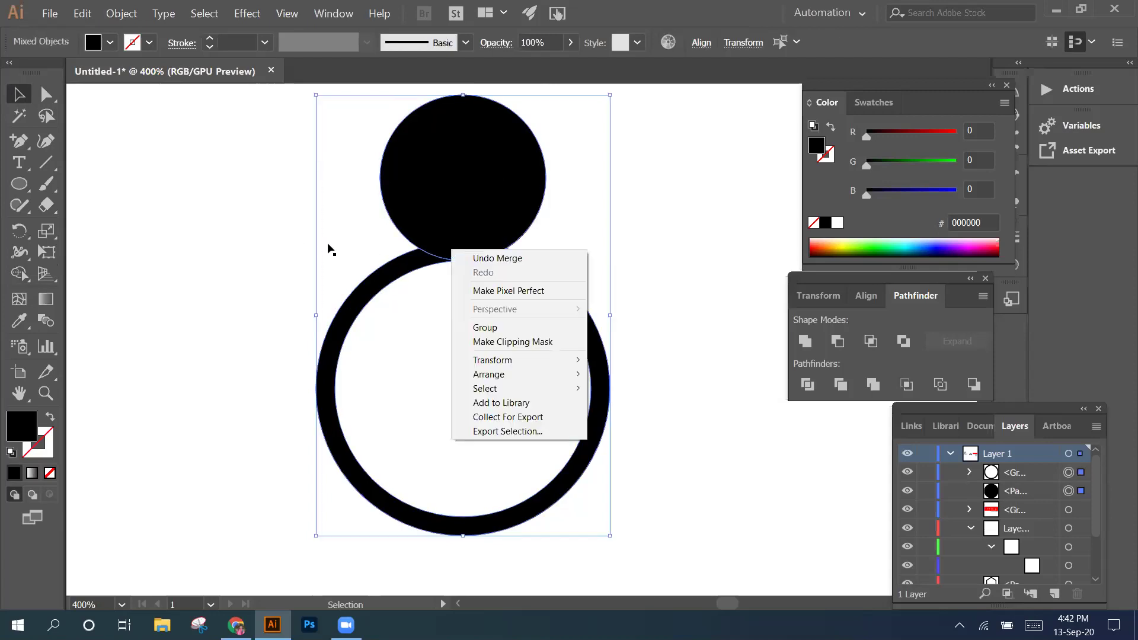
# Nudge the black circle upward to leave a small curved gap between it and the ring
pyautogui.click(464, 237)
pyautogui.press('Up')
pyautogui.press('Up')
pyautogui.press('Up')
pyautogui.press('Up')
pyautogui.press('Up')
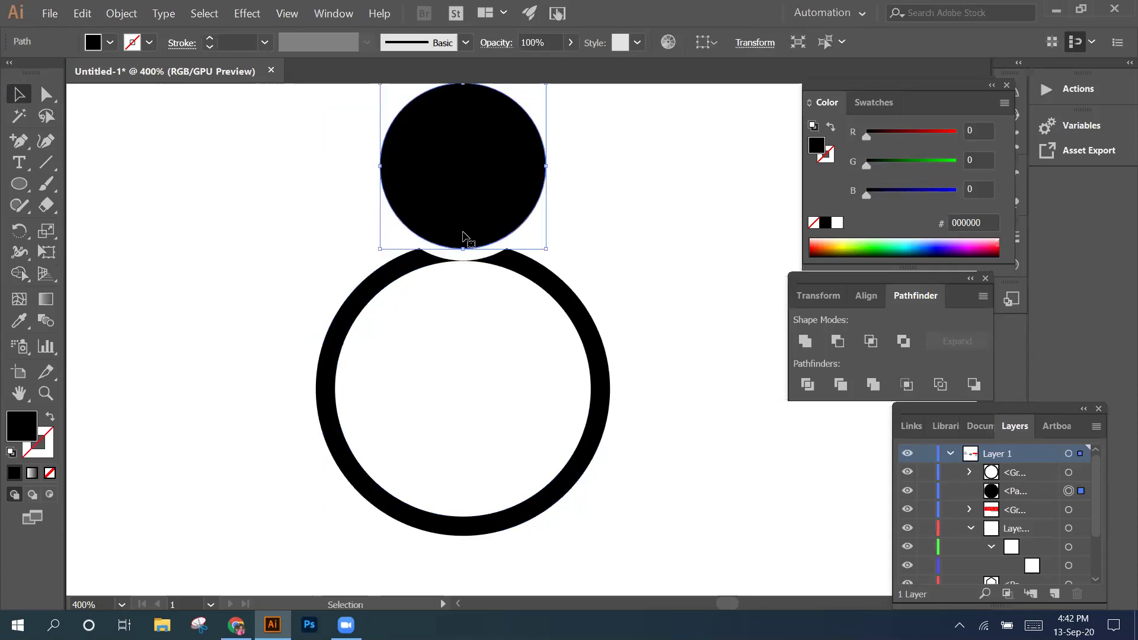
pyautogui.press('Up')
pyautogui.click(382, 255)
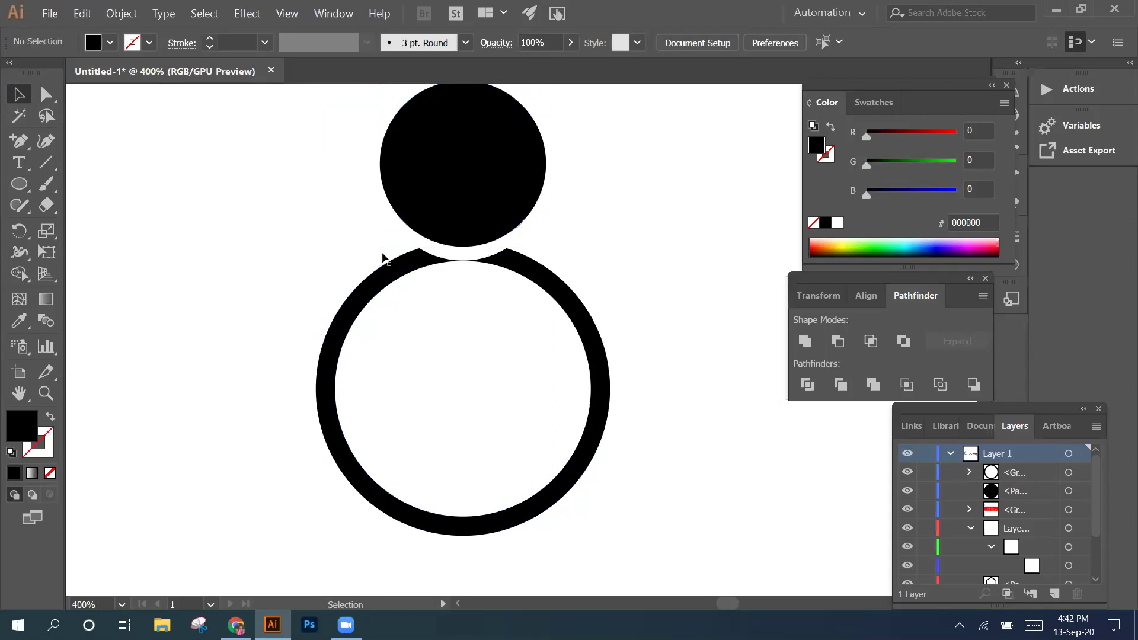
pyautogui.click(446, 210)
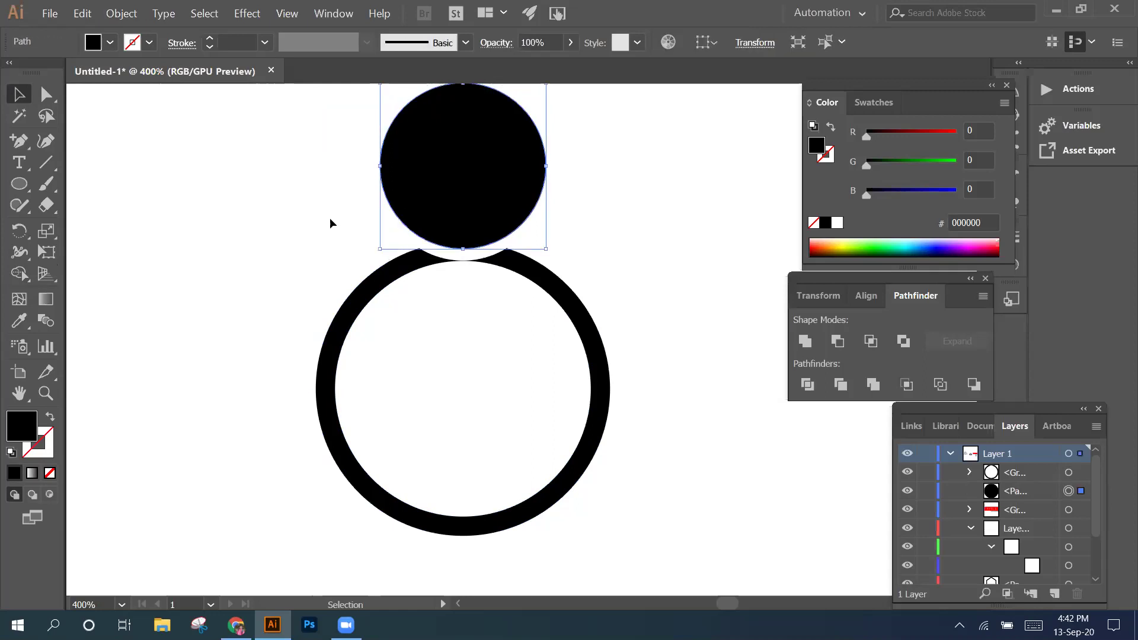
pyautogui.click(395, 264)
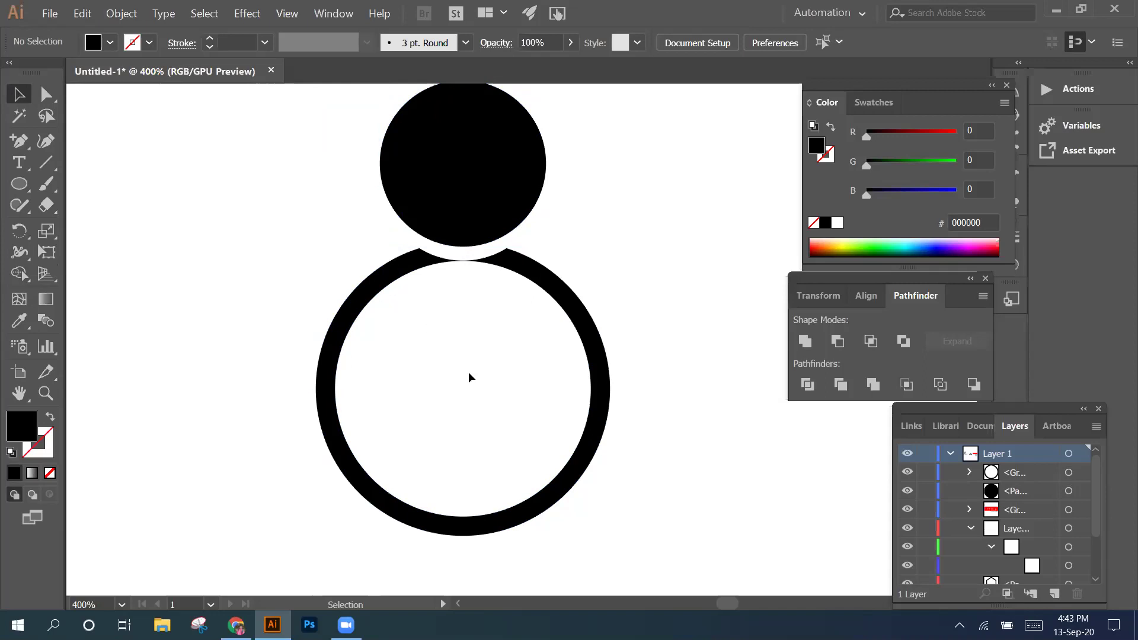
# Draw a new solid black circle in the empty area beside the finished person icon
pyautogui.scroll(1, 468, 377)
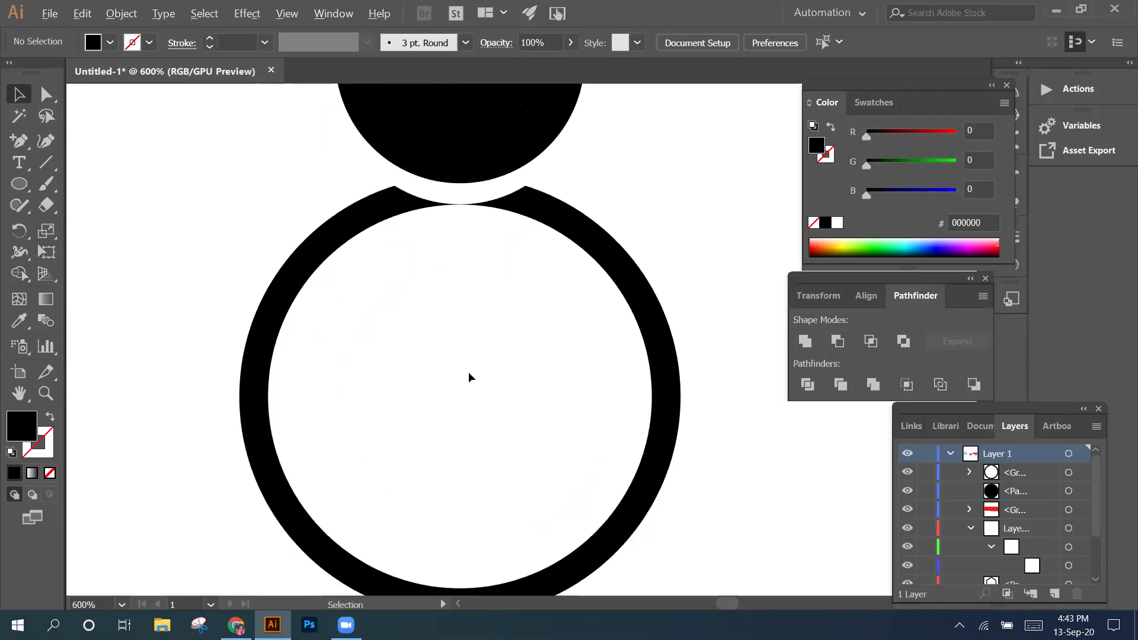
pyautogui.scroll(-3, 470, 377)
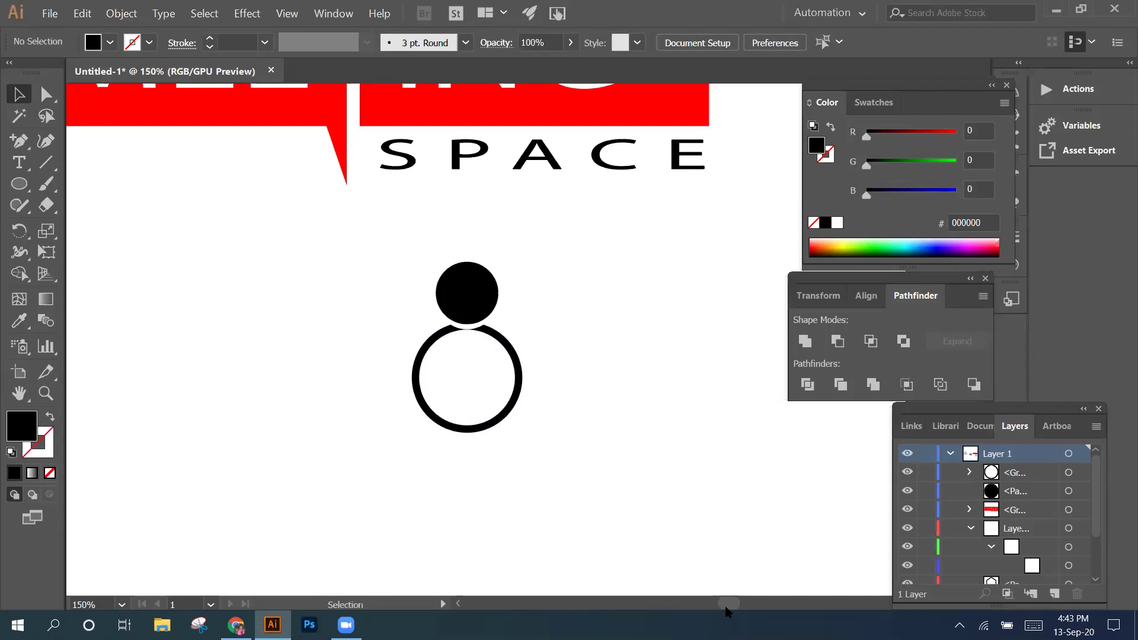
pyautogui.hscroll(-2, 453, 507)
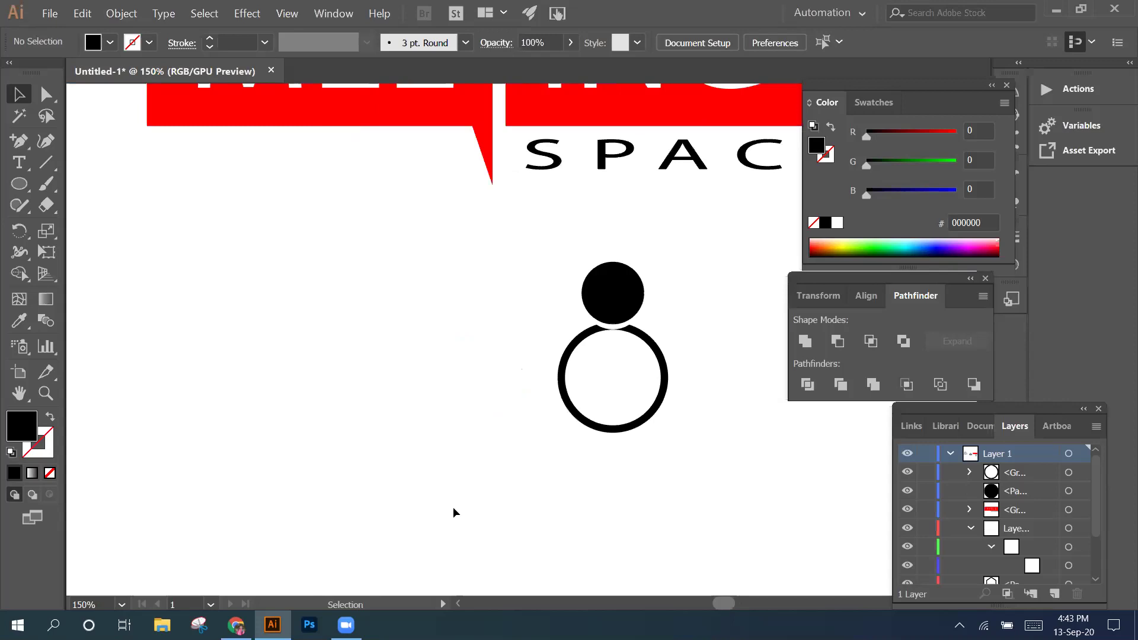
pyautogui.hscroll(-1, 453, 506)
pyautogui.press('l')
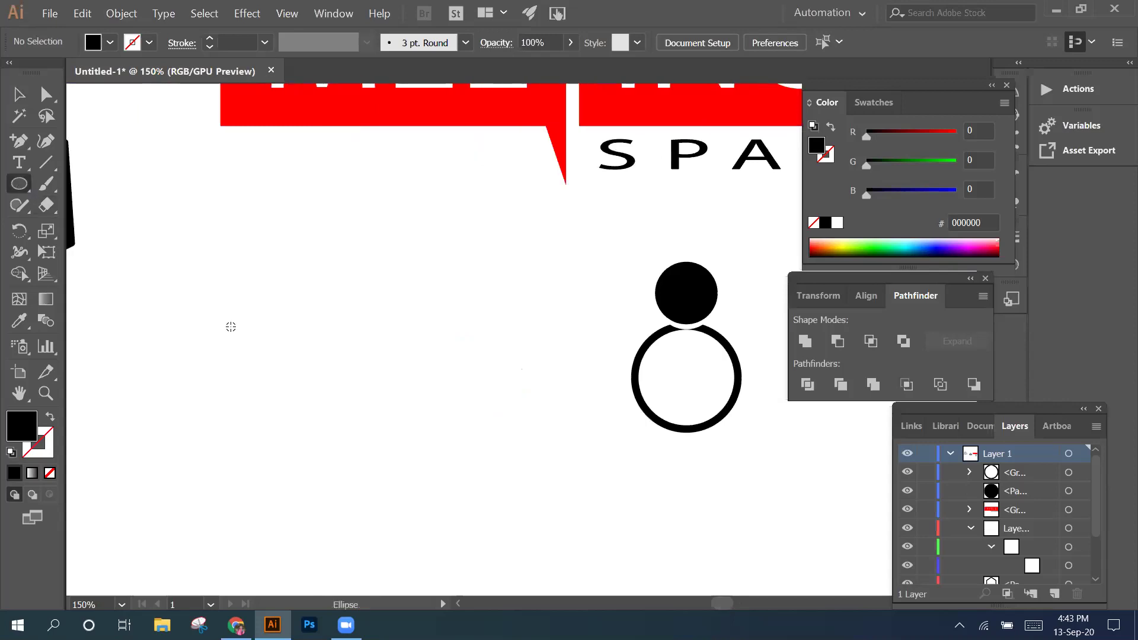
pyautogui.moveTo(230, 325); pyautogui.dragTo(293, 387)
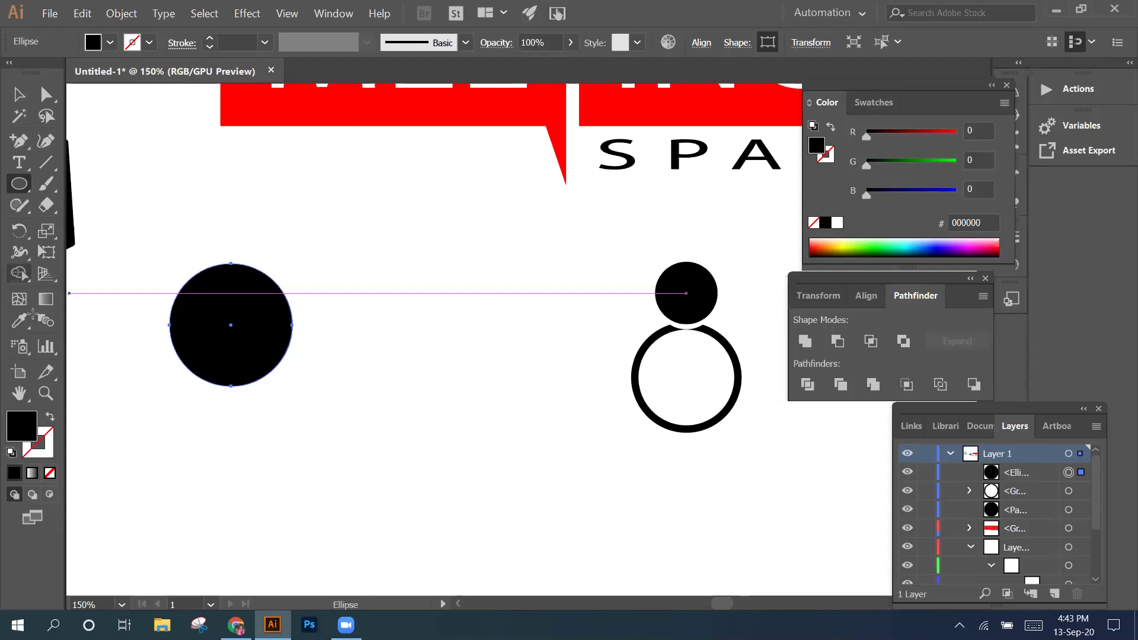
# Duplicate the new circle horizontally beside the original and swap the copy's fill and stroke
pyautogui.click(17, 95)
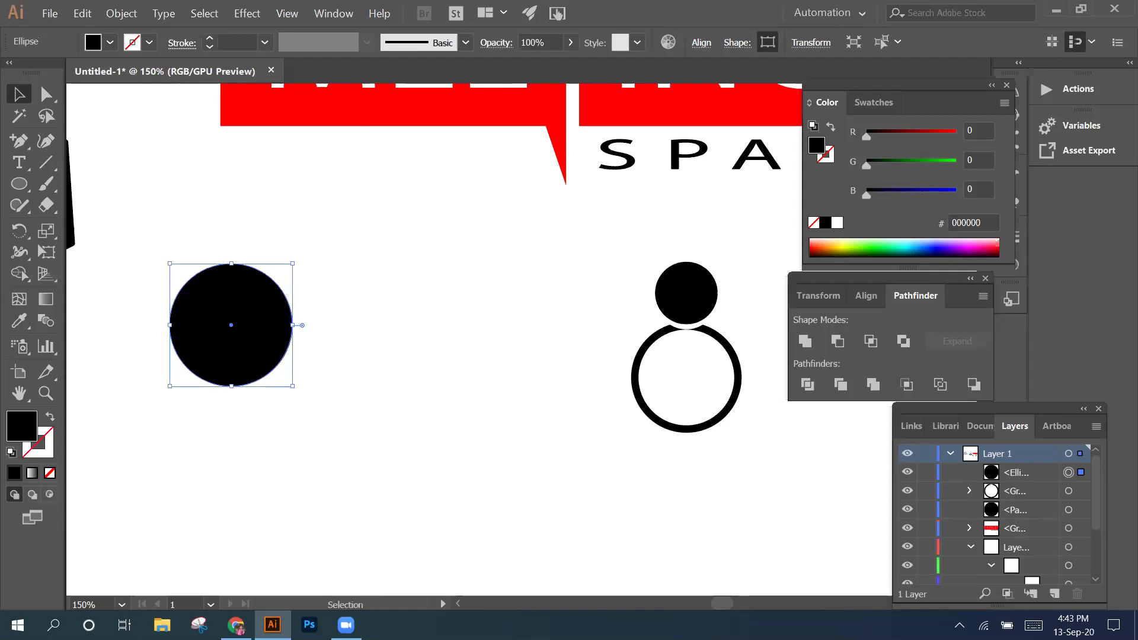
pyautogui.moveTo(259, 276); pyautogui.dragTo(437, 276)
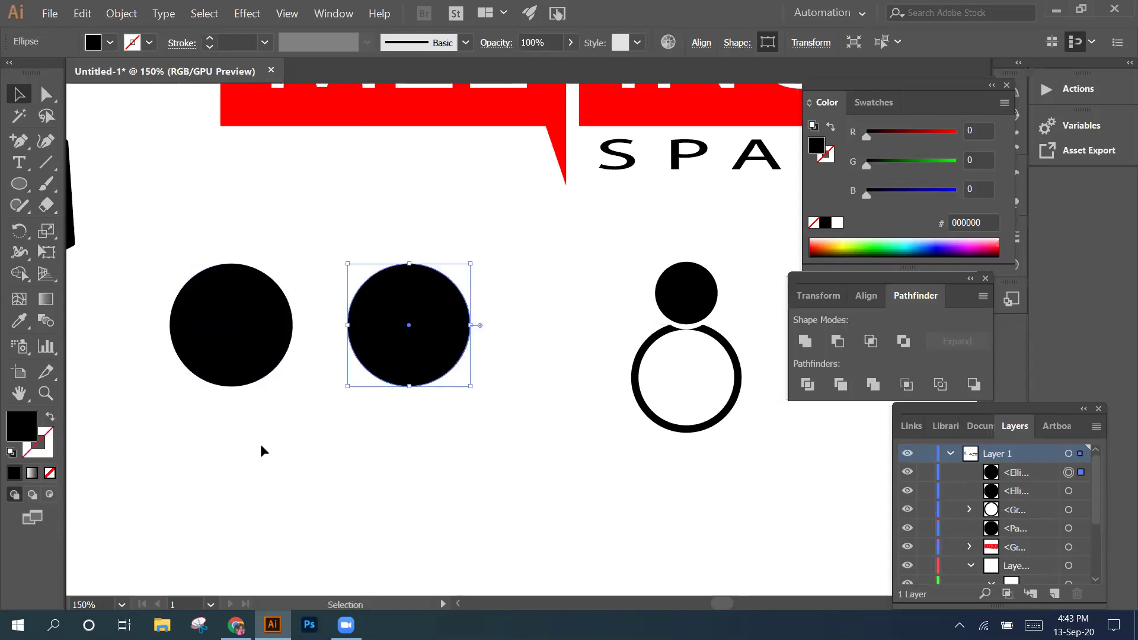
pyautogui.hotkey('shift', 'x')
# Shrink the solid circle about its centre and set the outlined circle's stroke to 10 pt
pyautogui.click(283, 281)
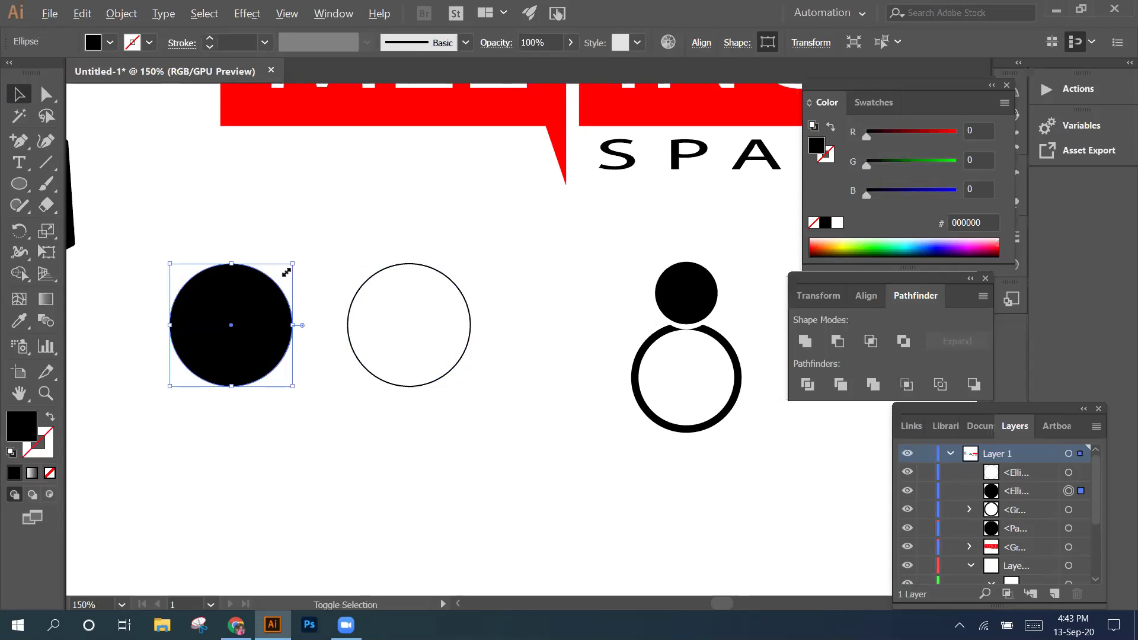
pyautogui.moveTo(287, 272); pyautogui.dragTo(275, 283)
pyautogui.click(354, 279)
pyautogui.click(209, 38)
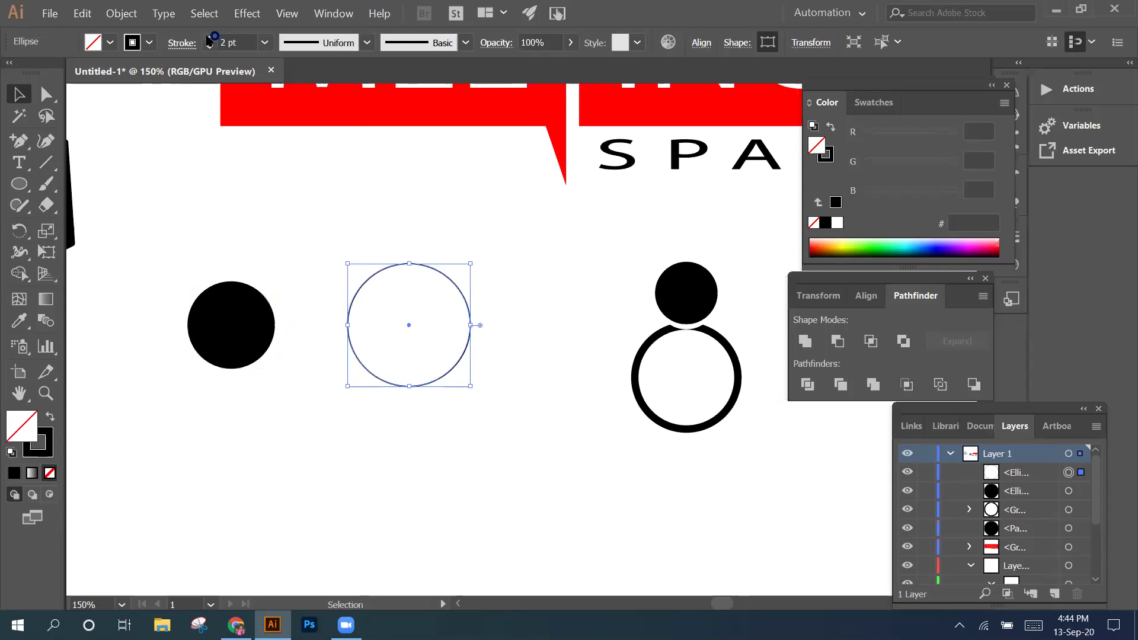
pyautogui.click(209, 38)
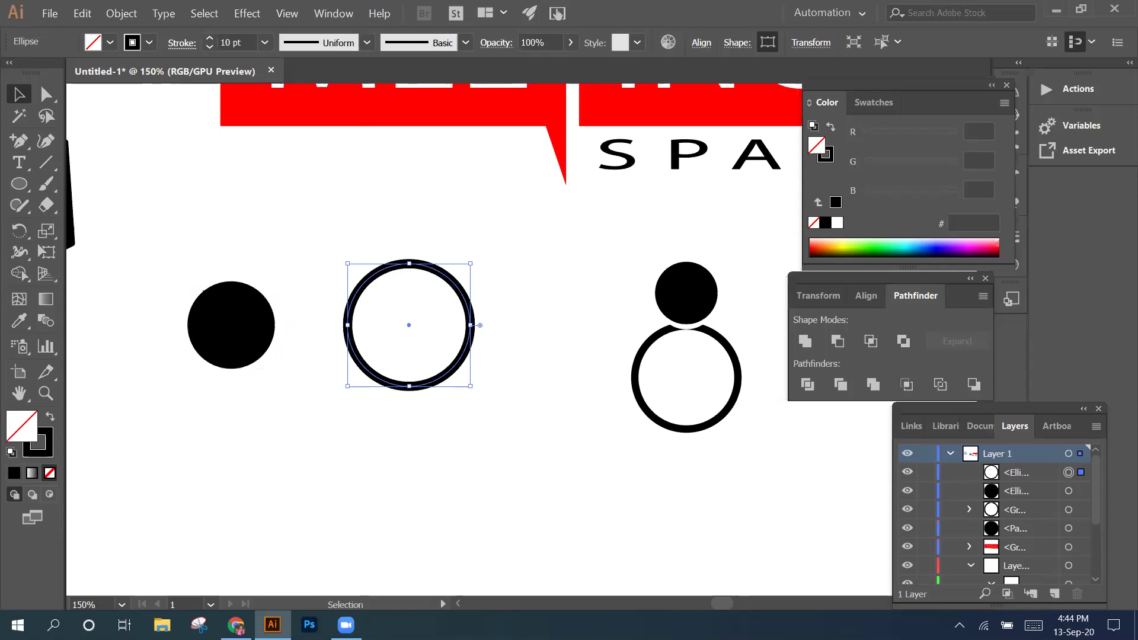
pyautogui.click(296, 252)
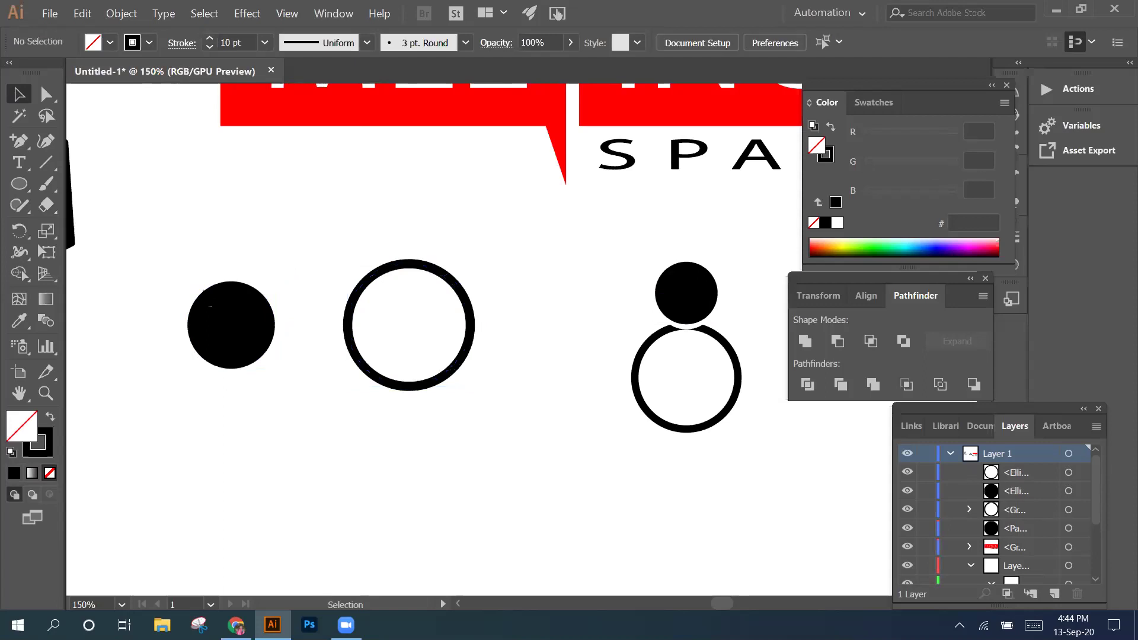
# Centre the solid circle above the outlined ring and nudge it vertically until it only slightly overlaps the ring's outer edge
pyautogui.click(210, 306)
pyautogui.moveTo(217, 300); pyautogui.dragTo(410, 269)
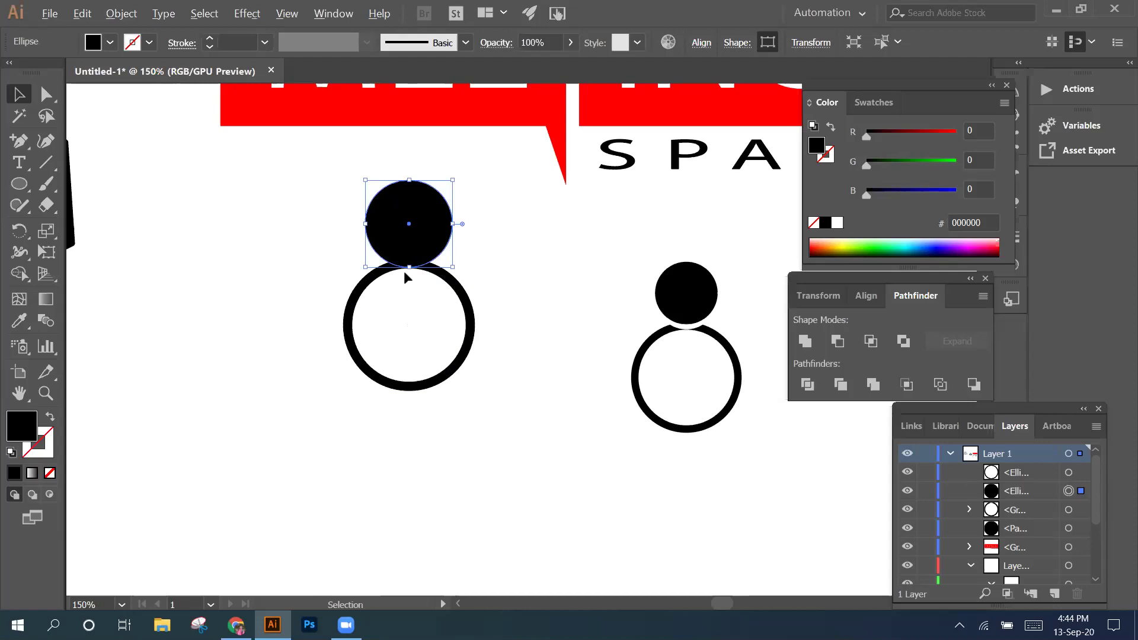
pyautogui.scroll(2, 404, 271)
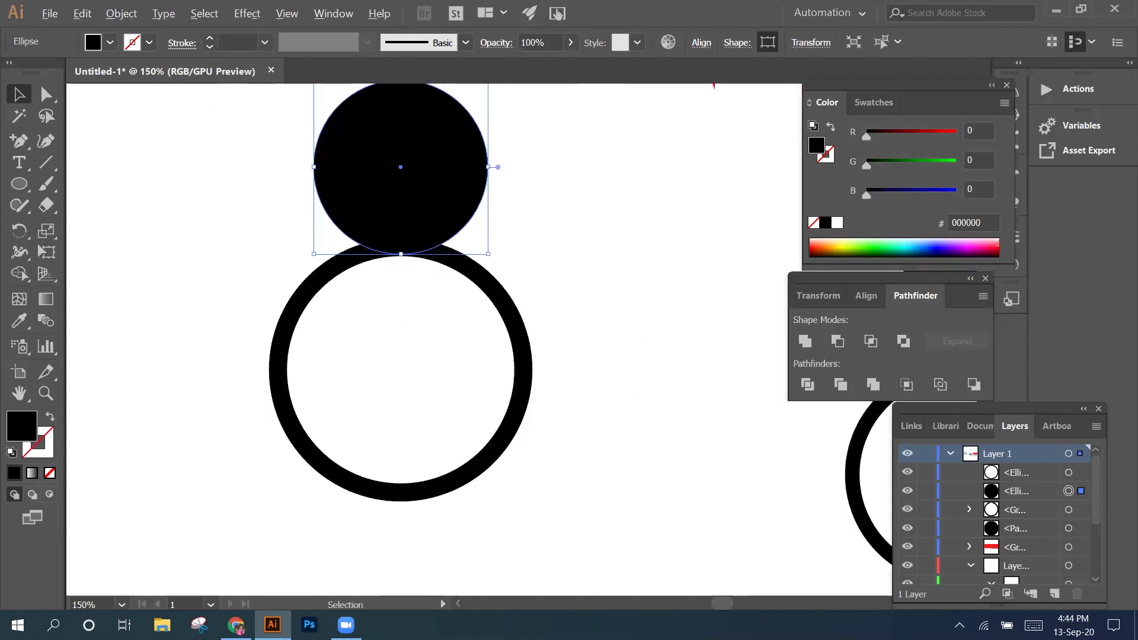
pyautogui.press('Up')
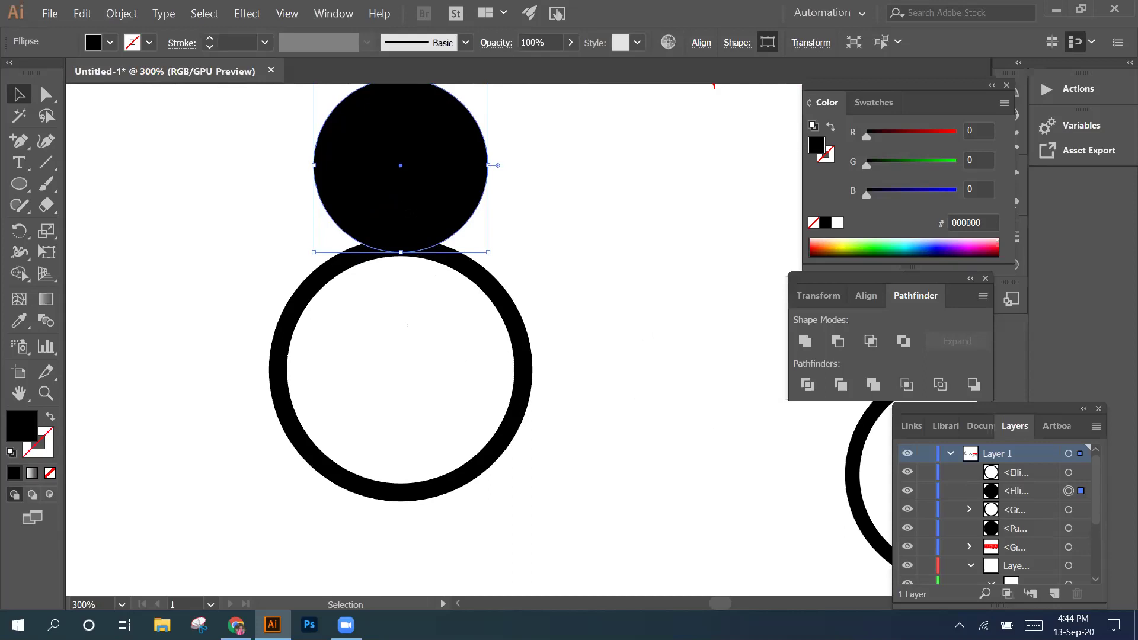
pyautogui.press('Up')
pyautogui.press('Up')
pyautogui.press('Up')
pyautogui.press('Up')
pyautogui.press('Up')
pyautogui.press('Up')
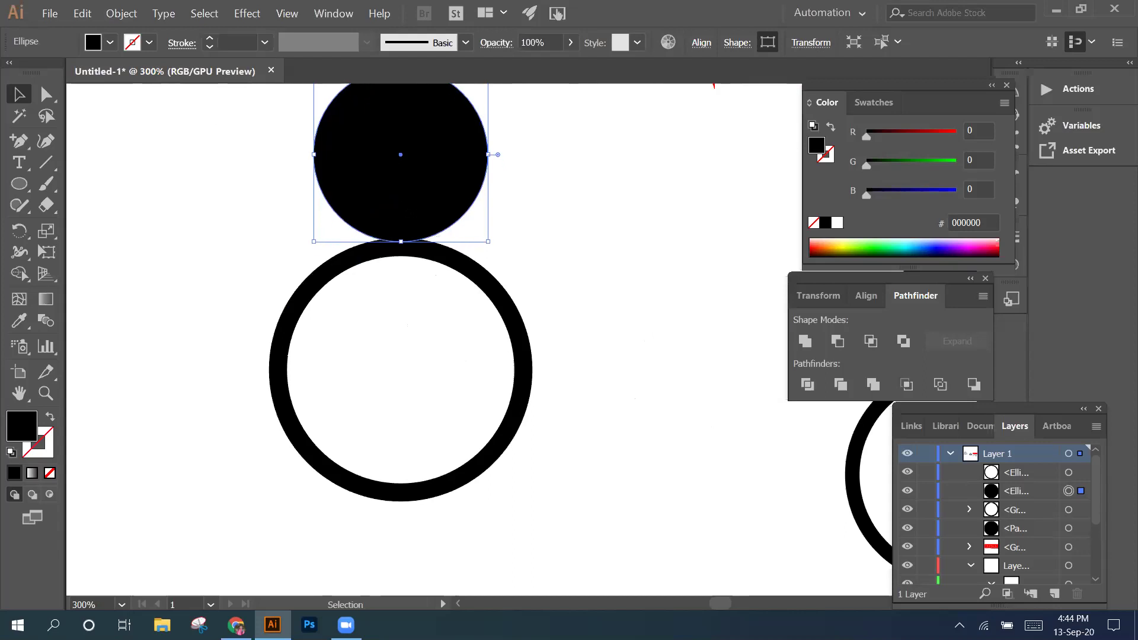
pyautogui.press('Down')
pyautogui.press('Down')
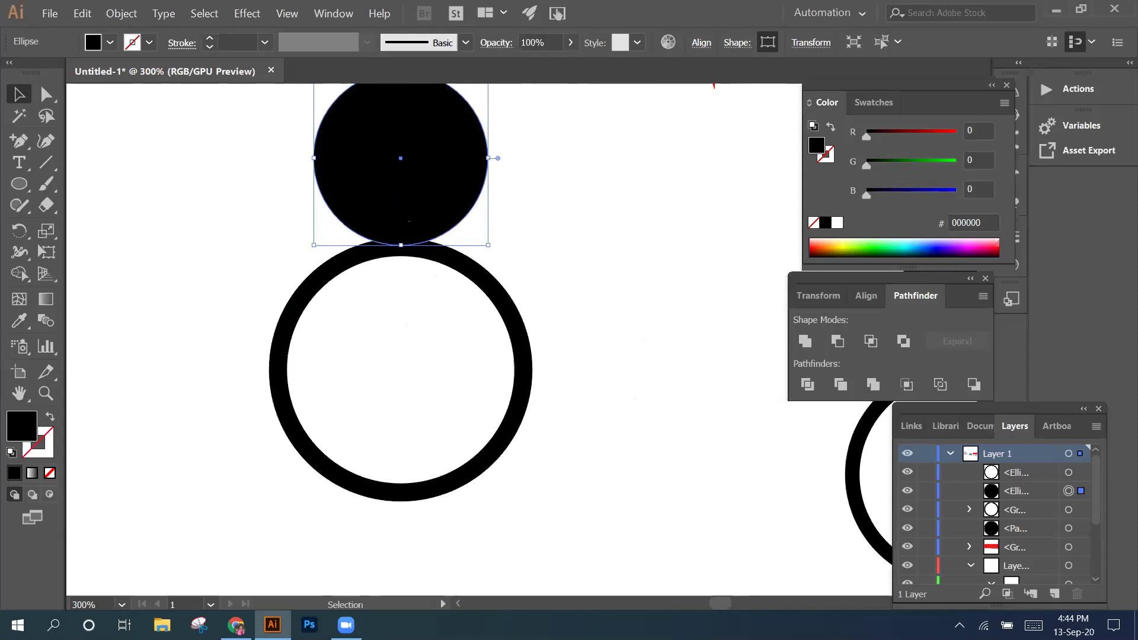
pyautogui.press('Up')
pyautogui.press('Up')
pyautogui.press('Up')
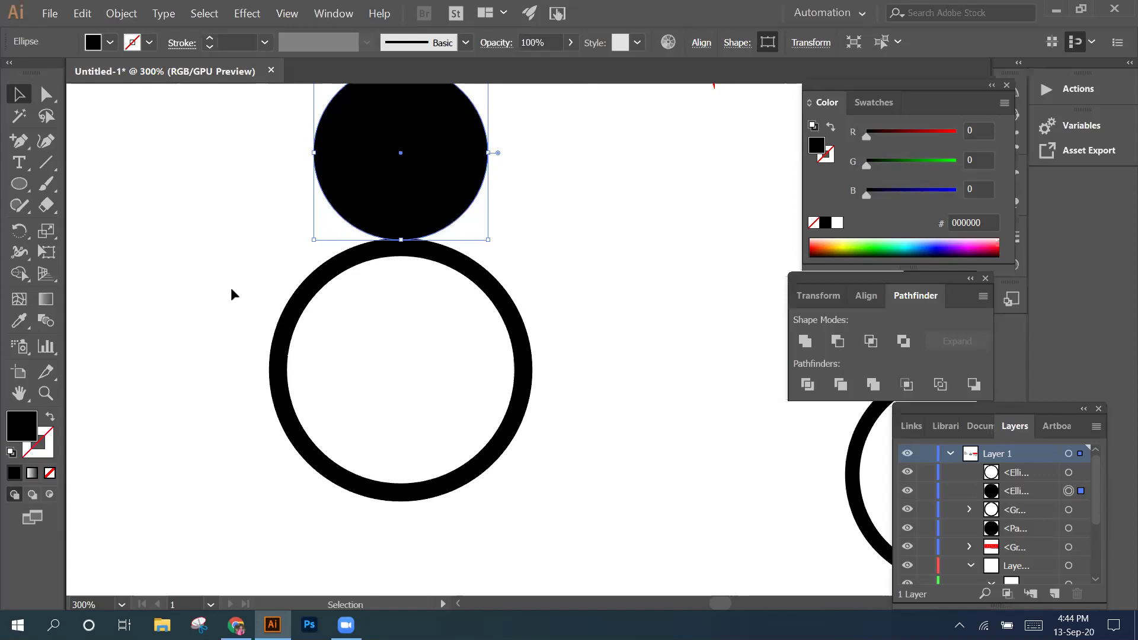
# Expand the fill and stroke of the outlined circle into a ring shape
pyautogui.click(295, 299)
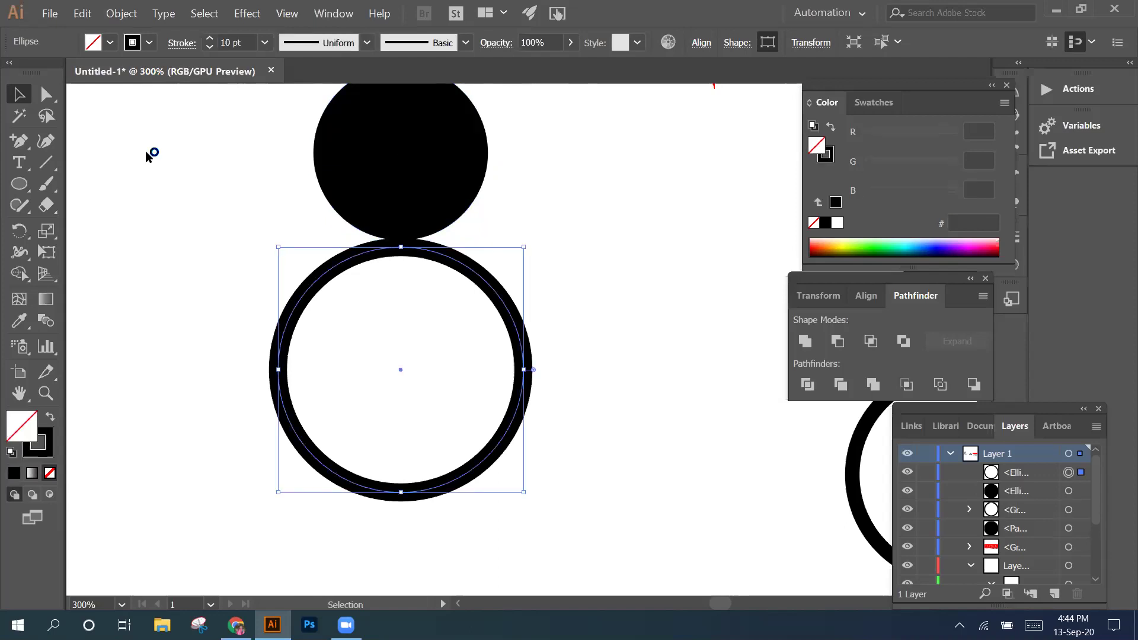
pyautogui.hotkey('alt', 'o')
pyautogui.press('Down')
pyautogui.press('Down')
pyautogui.press('Return')
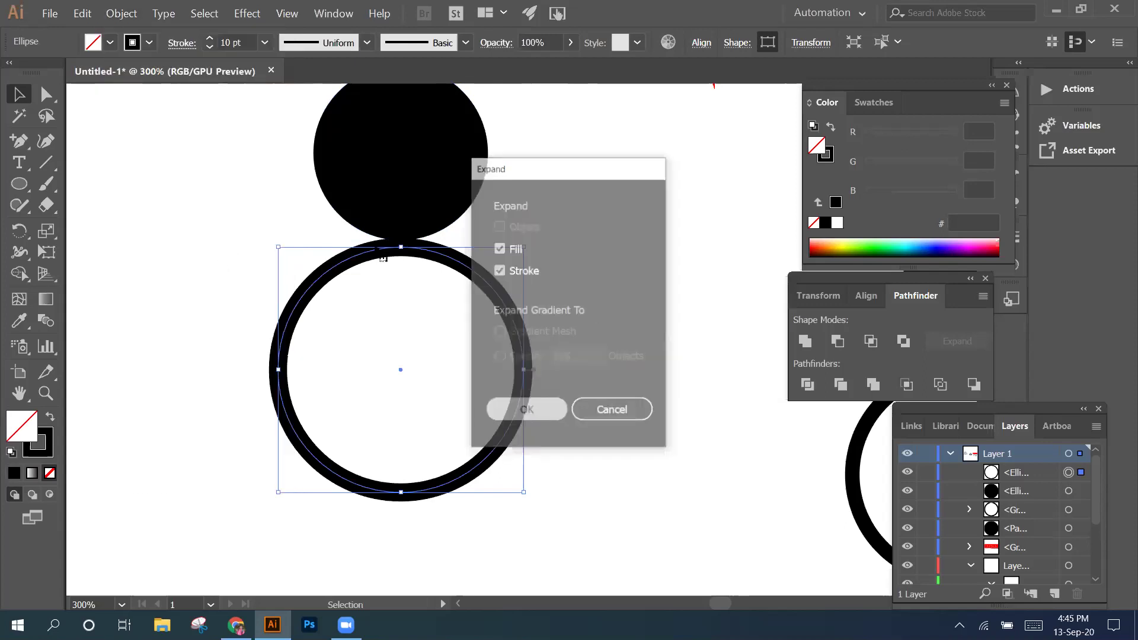
pyautogui.press('Return')
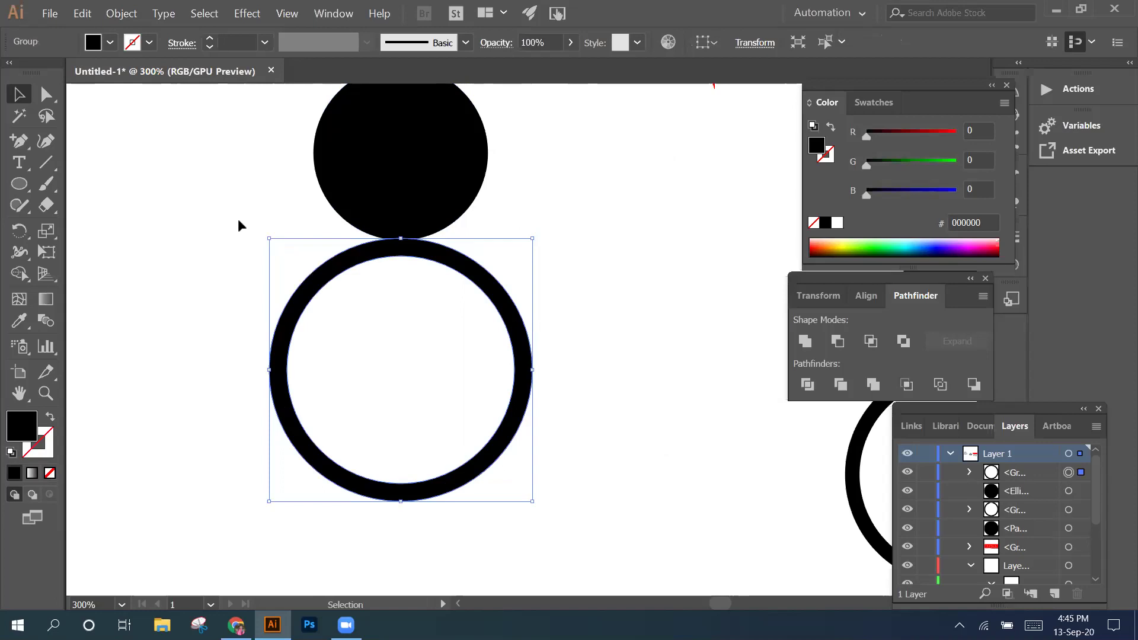
pyautogui.click(474, 310)
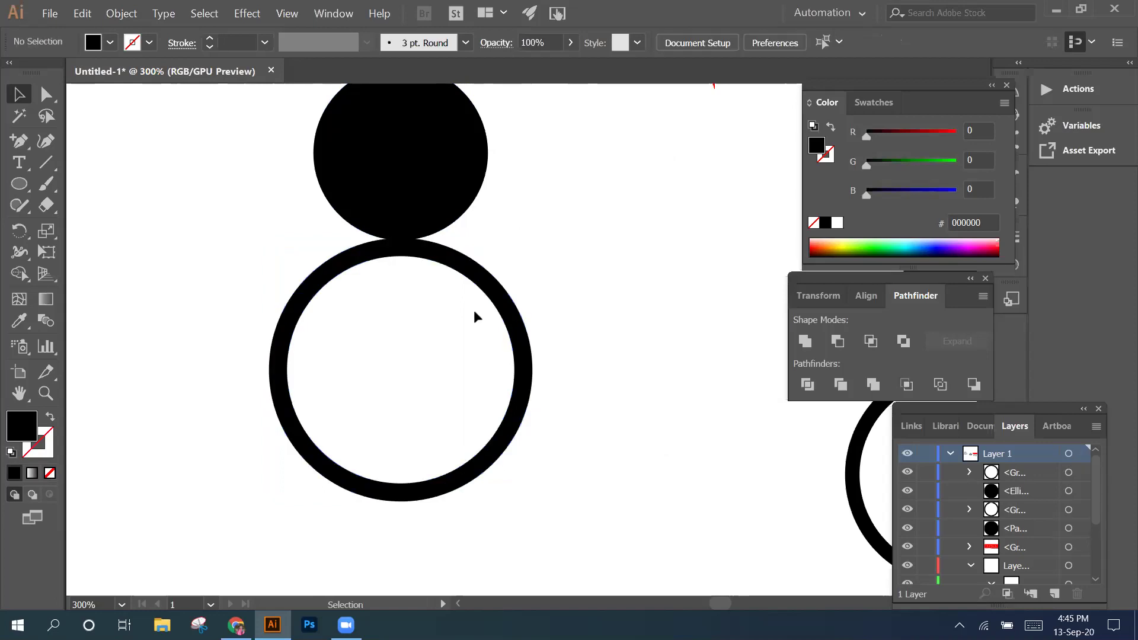
# Align the solid circle and the expanded ring to each other by their horizontal centres
pyautogui.moveTo(404, 292); pyautogui.dragTo(391, 288)
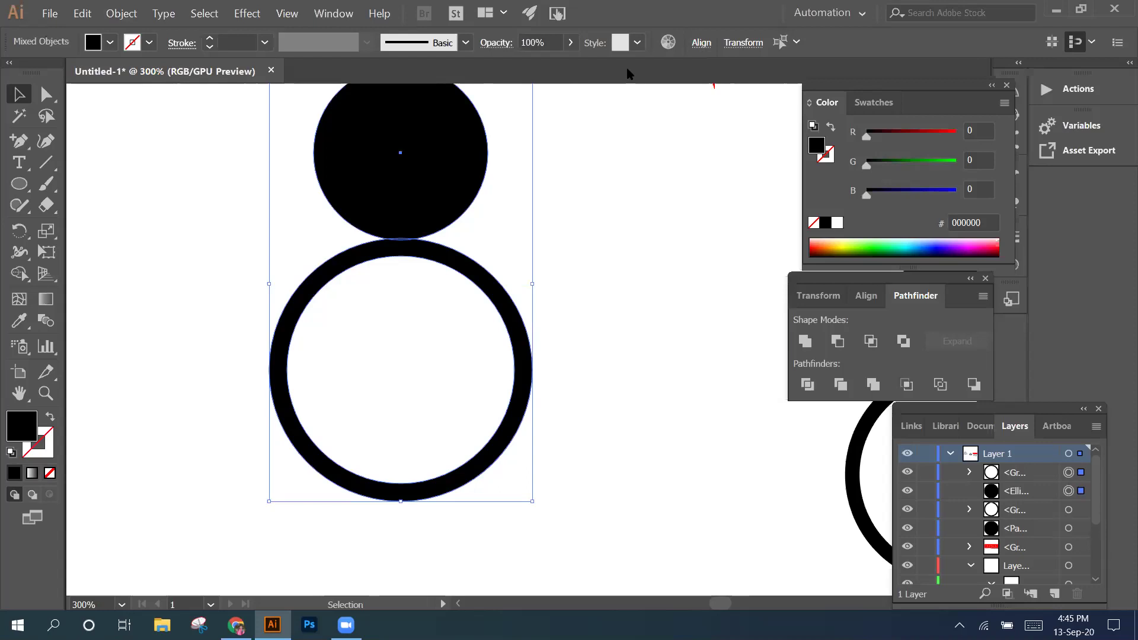
pyautogui.click(701, 42)
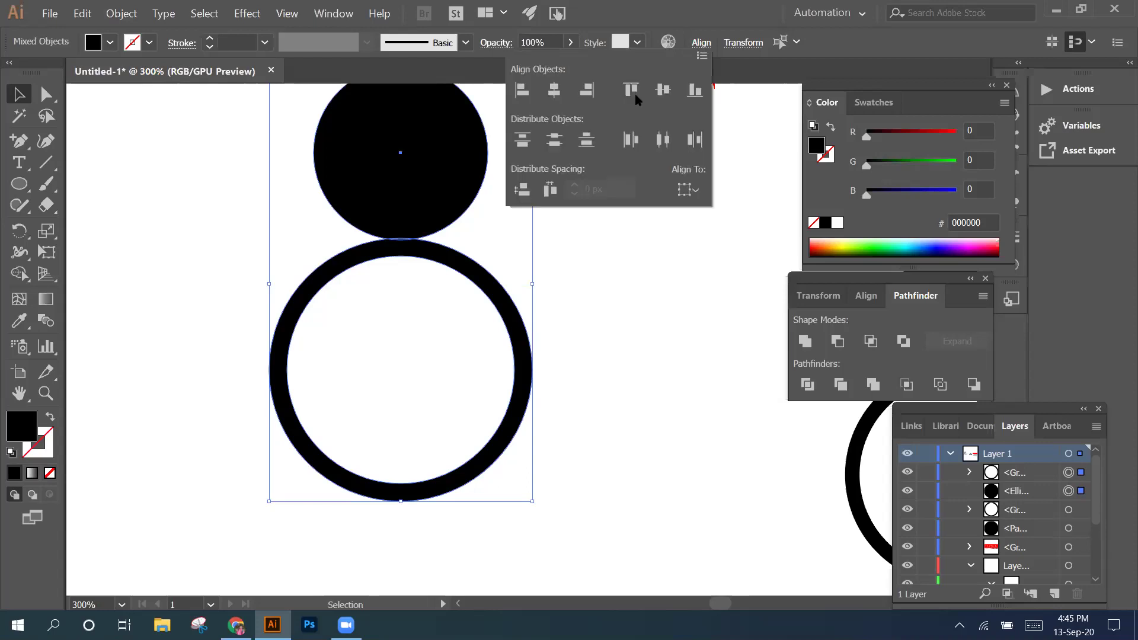
pyautogui.click(634, 94)
pyautogui.click(559, 97)
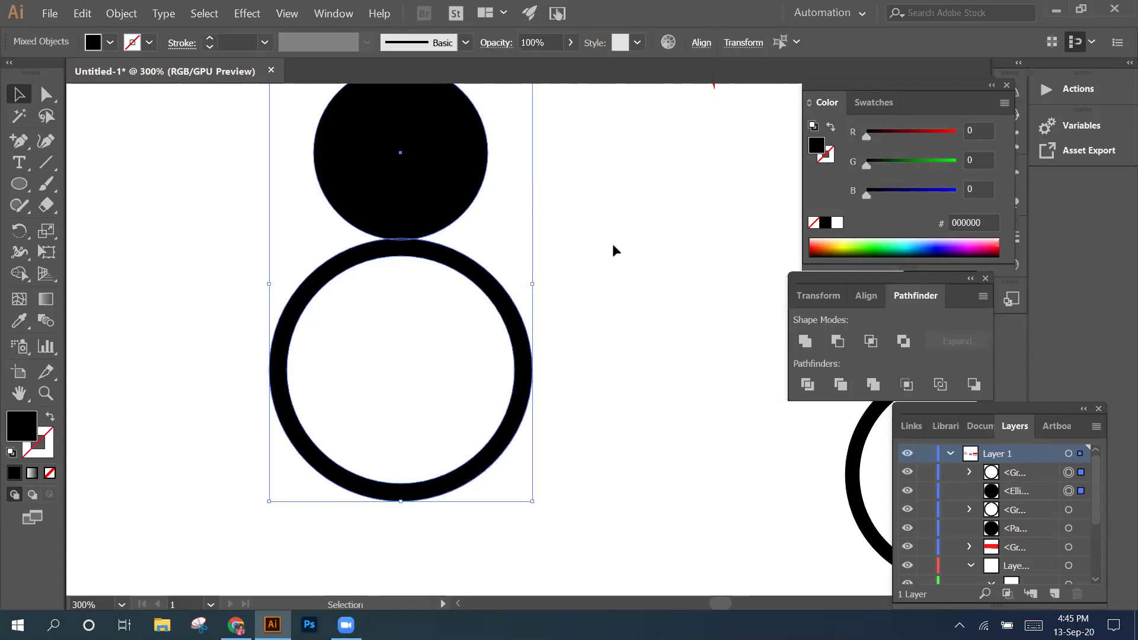
pyautogui.click(250, 247)
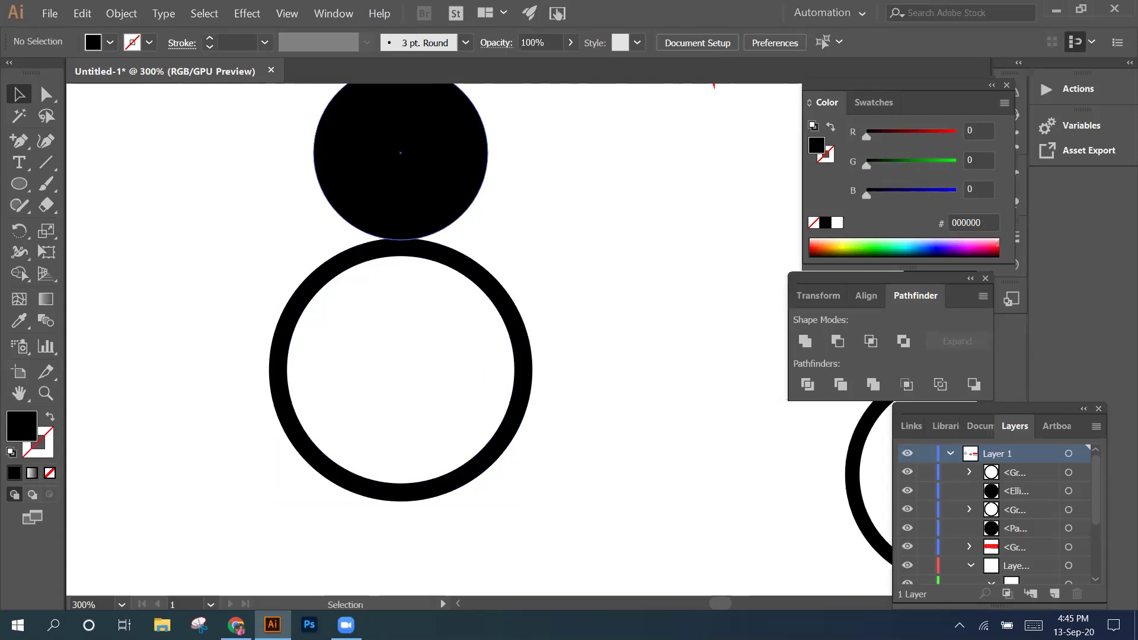
# Start an Offset Path on the solid circle above the ring with the preview turned on
pyautogui.click(311, 185)
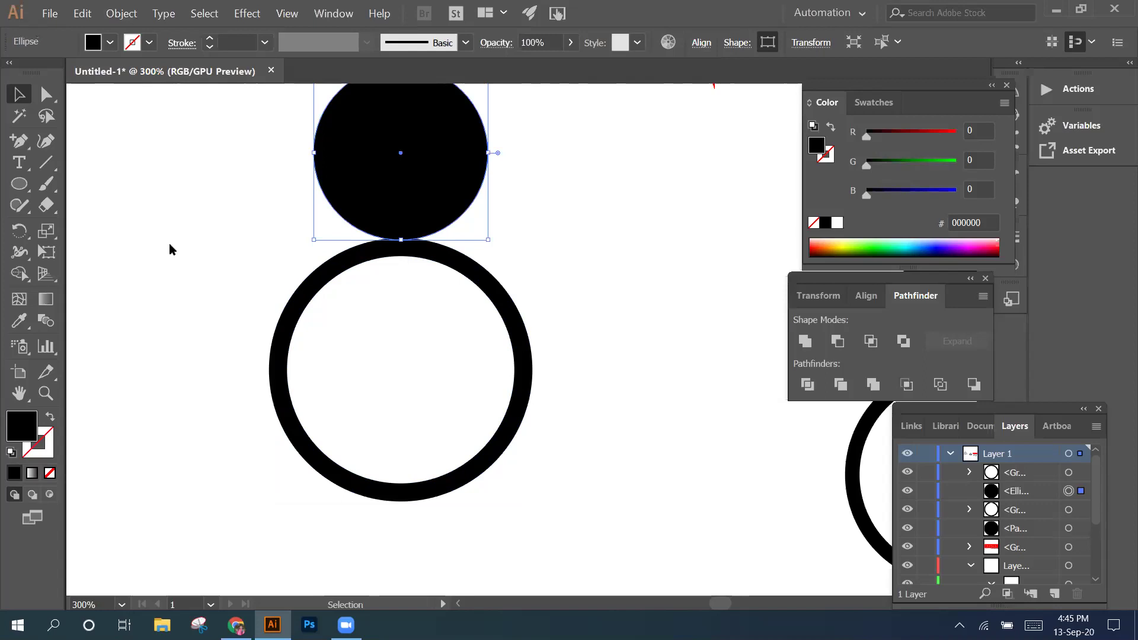
pyautogui.hotkey('alt', 'o')
pyautogui.moveTo(267, 293)
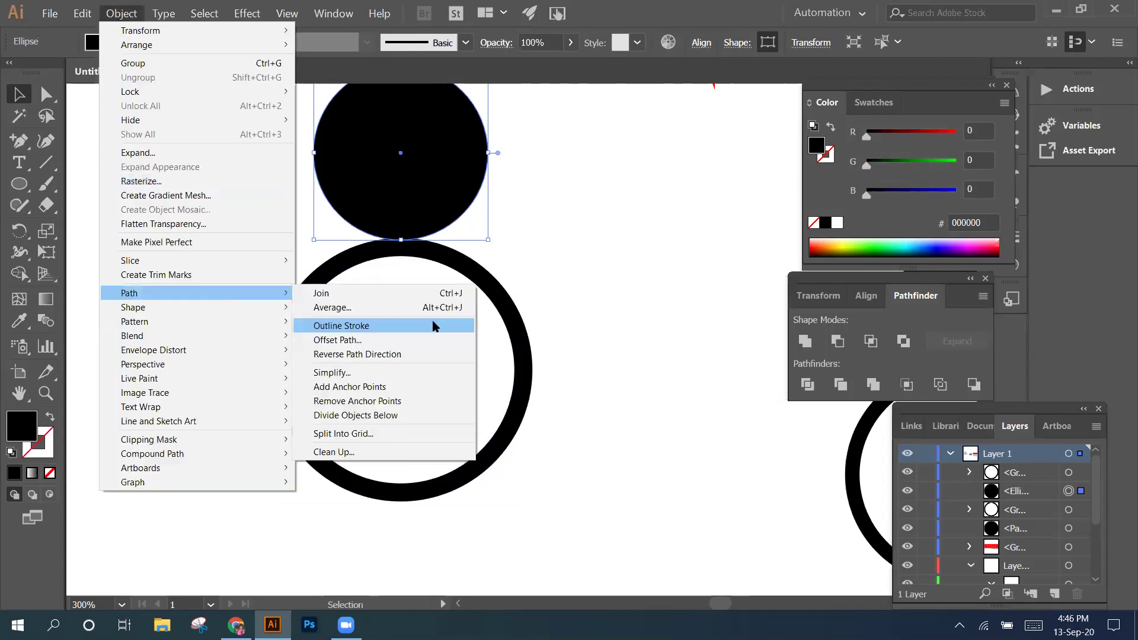
pyautogui.press('Down')
pyautogui.press('Return')
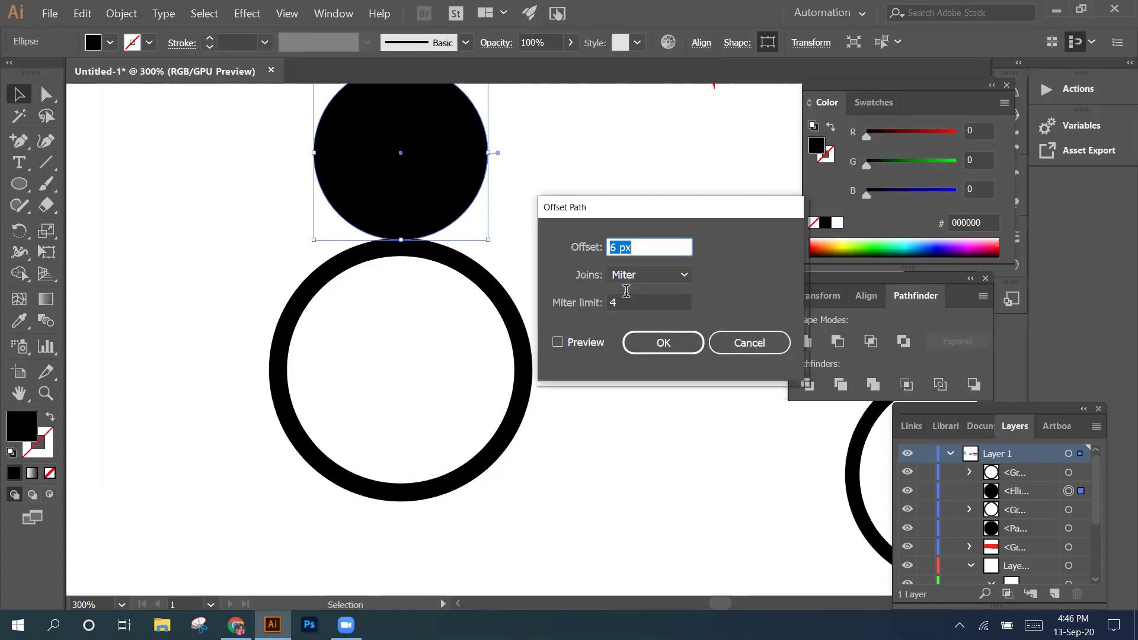
pyautogui.click(558, 342)
# Try offset values of 10 px and 8 px for the solid circle's path
pyautogui.click(621, 246)
pyautogui.press('BackSpace')
pyautogui.press('BackSpace')
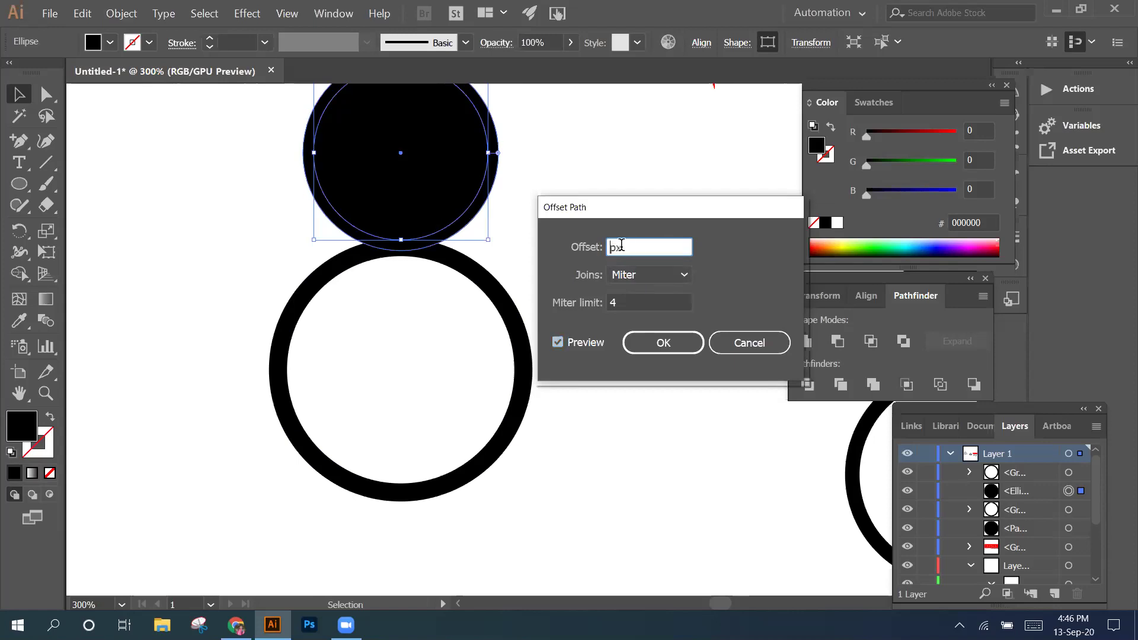
pyautogui.write('10')
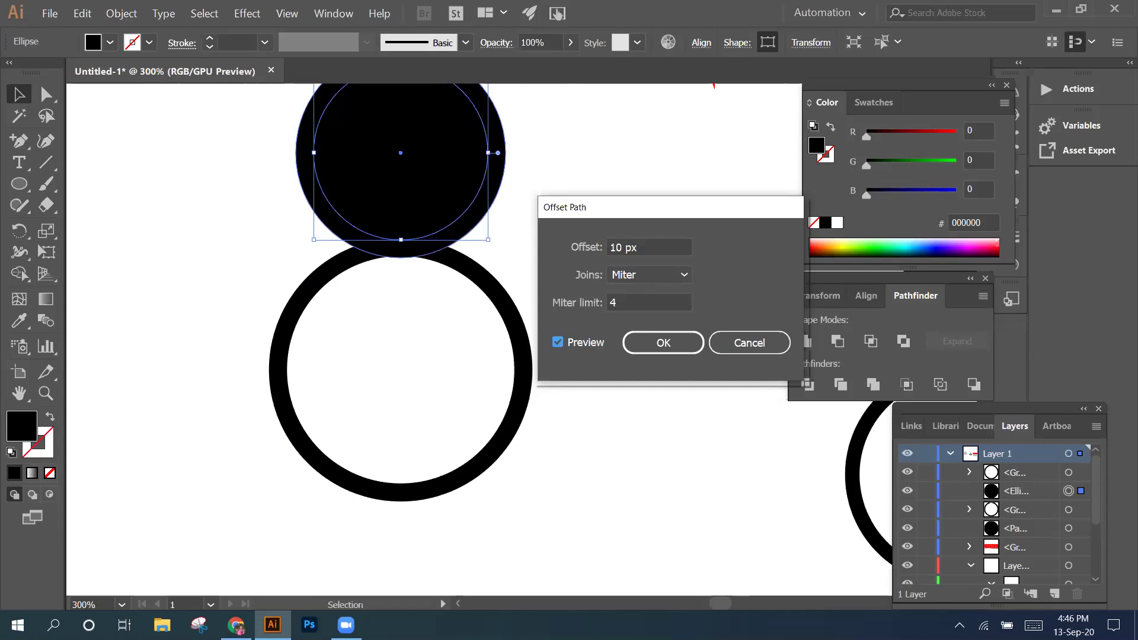
pyautogui.click(625, 248)
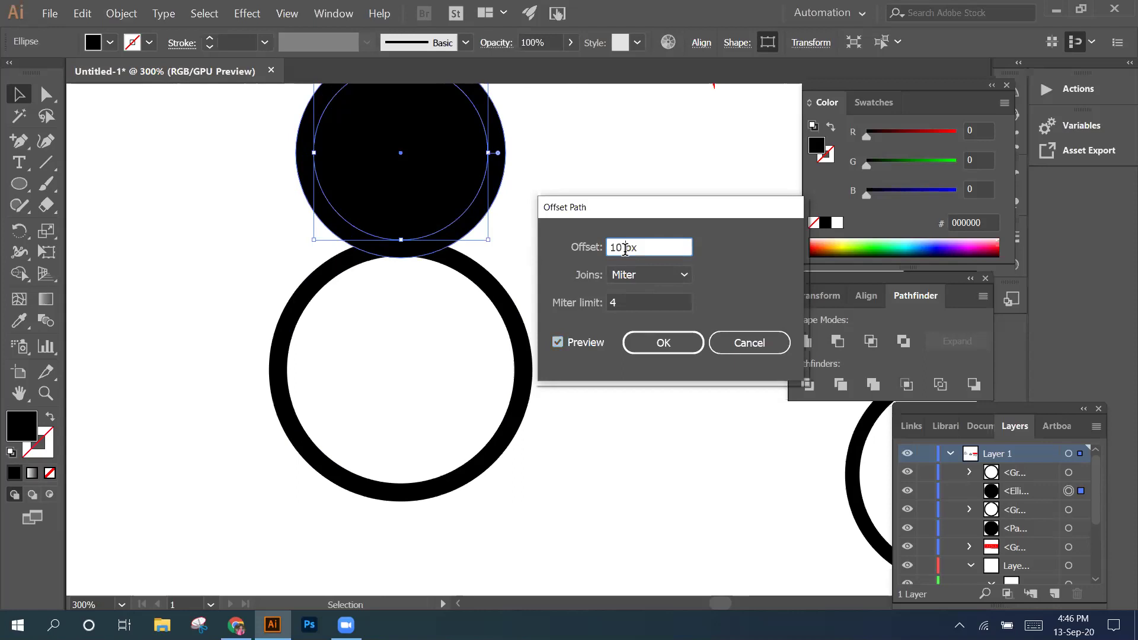
pyautogui.press('BackSpace')
pyautogui.press('BackSpace')
pyautogui.press('BackSpace')
pyautogui.write('8')
pyautogui.press('Tab')
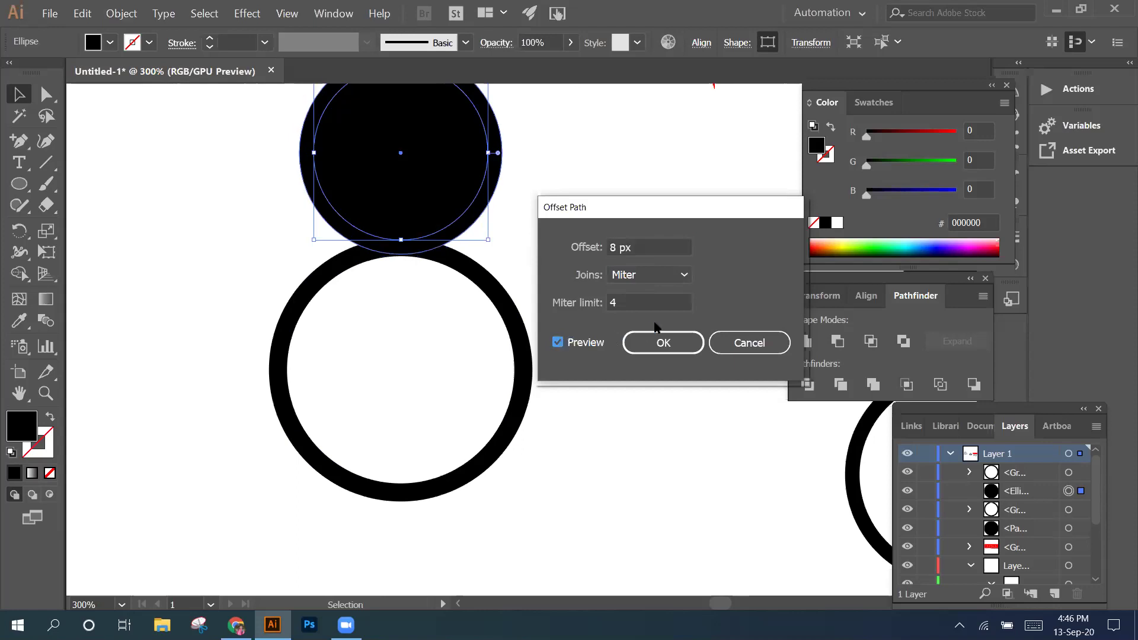
pyautogui.click(677, 345)
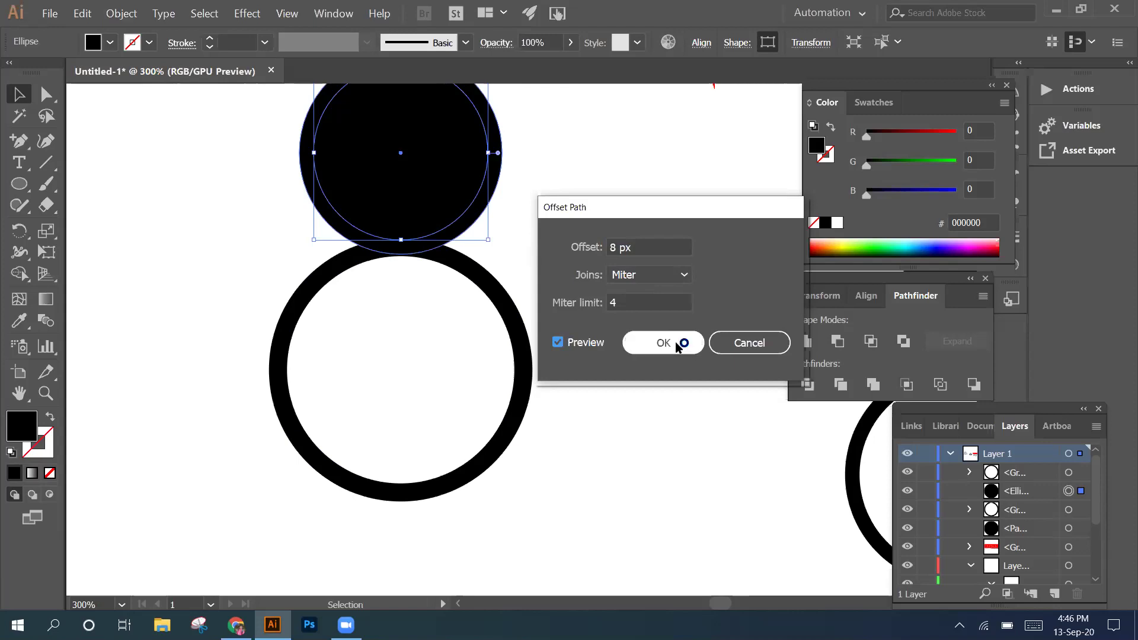
# Set the offset to 7 px and apply it to the solid circle's path
pyautogui.click(617, 248)
pyautogui.press('BackSpace')
pyautogui.write('7')
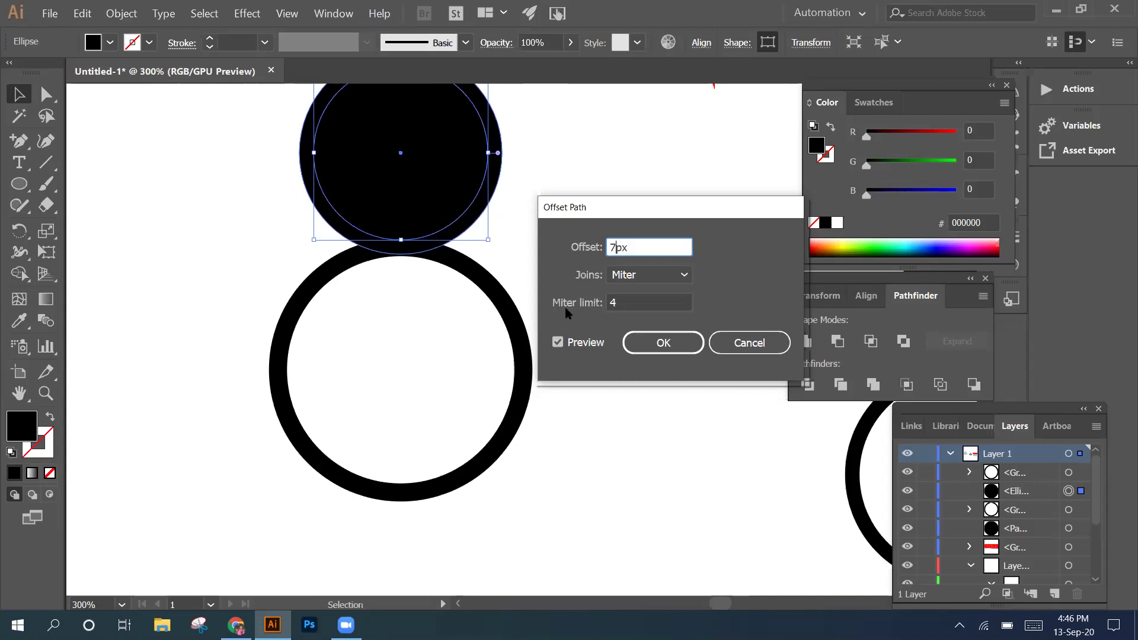
pyautogui.press('Tab')
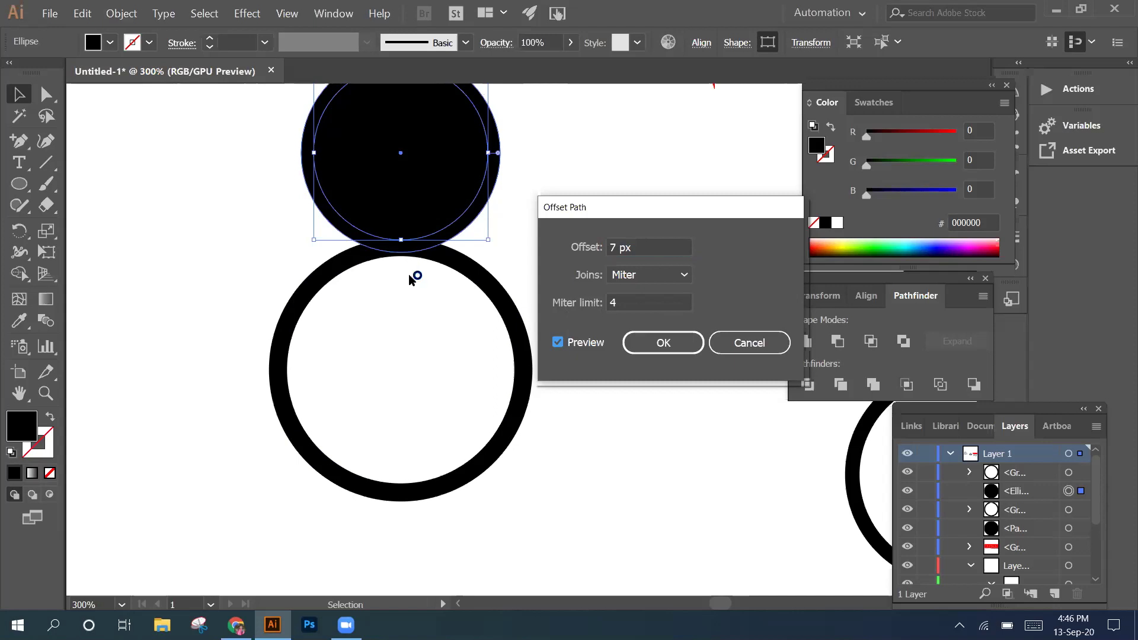
pyautogui.click(662, 347)
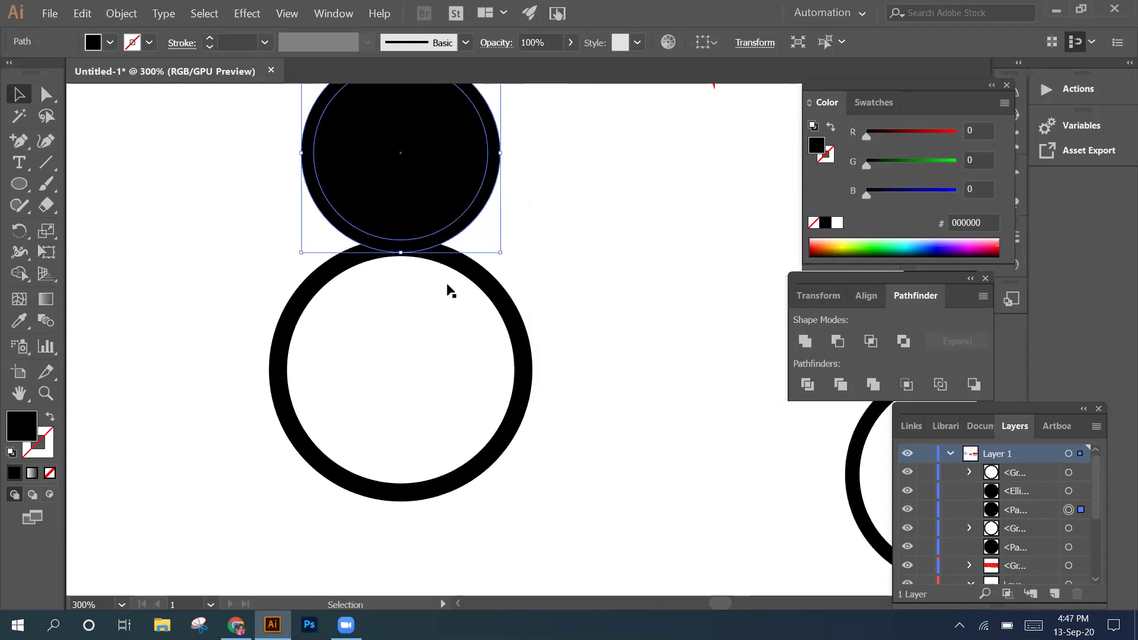
# Try cutting the enlarged offset circle with the ring using Pathfinder, undo the cut and clear the selection
pyautogui.scroll(2, 446, 283)
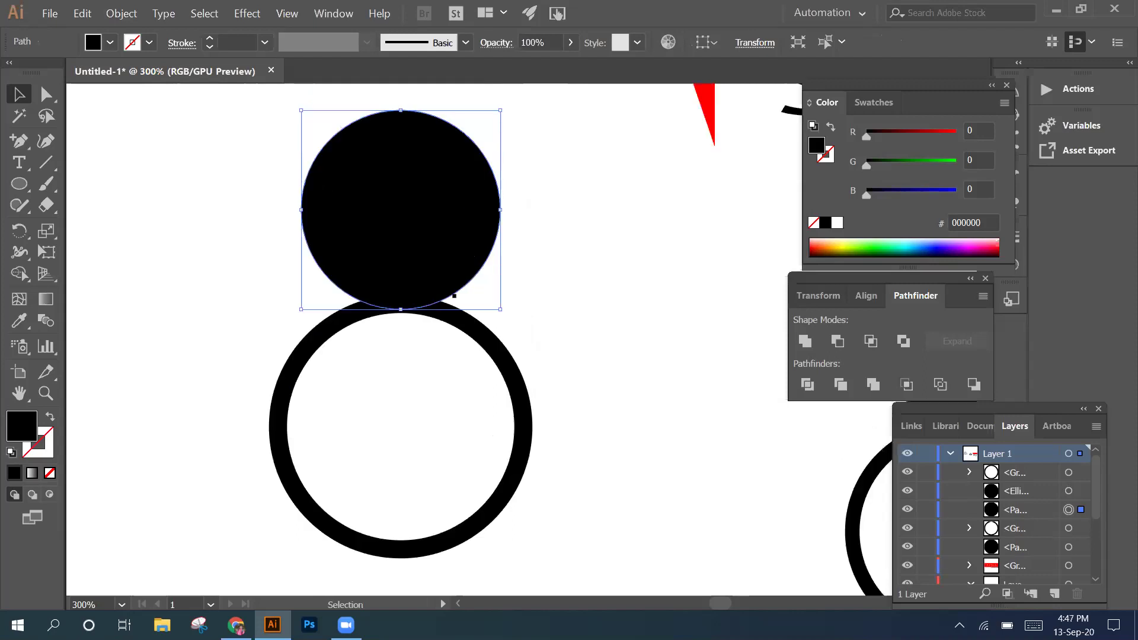
pyautogui.keyDown('shift'); pyautogui.click(314, 359); pyautogui.keyUp('shift')
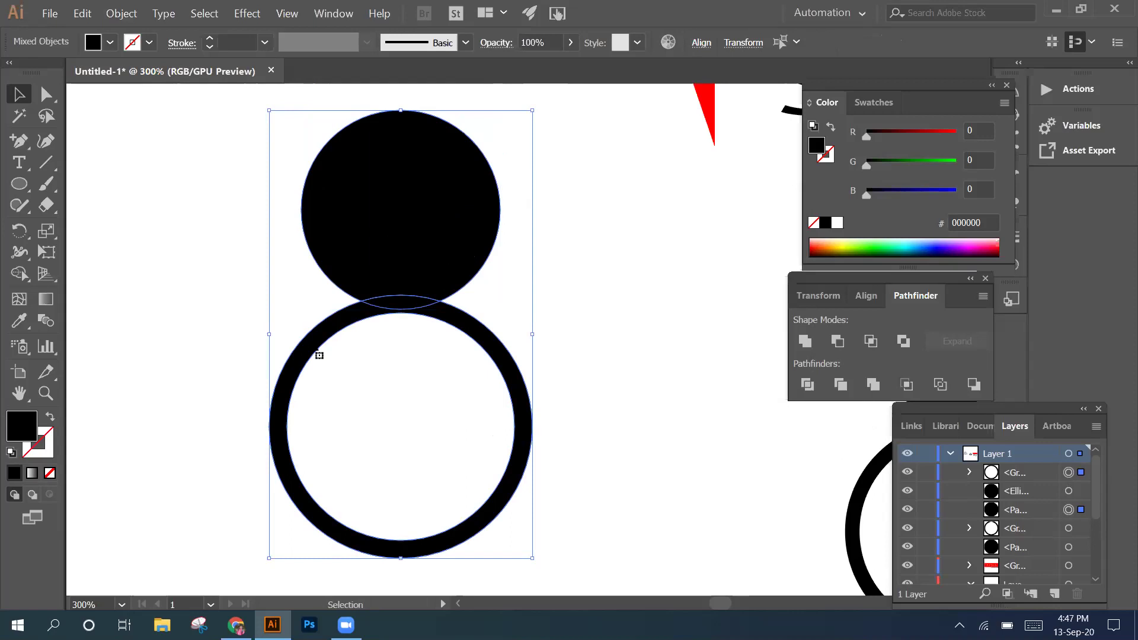
pyautogui.click(807, 384)
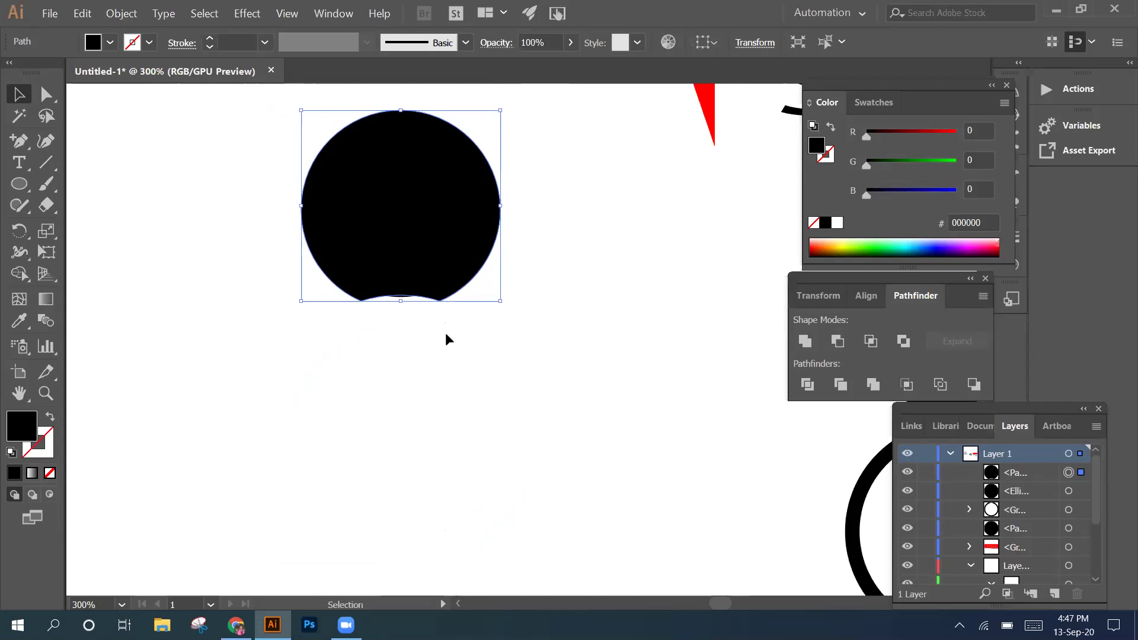
pyautogui.hotkey('ctrl', 'z')
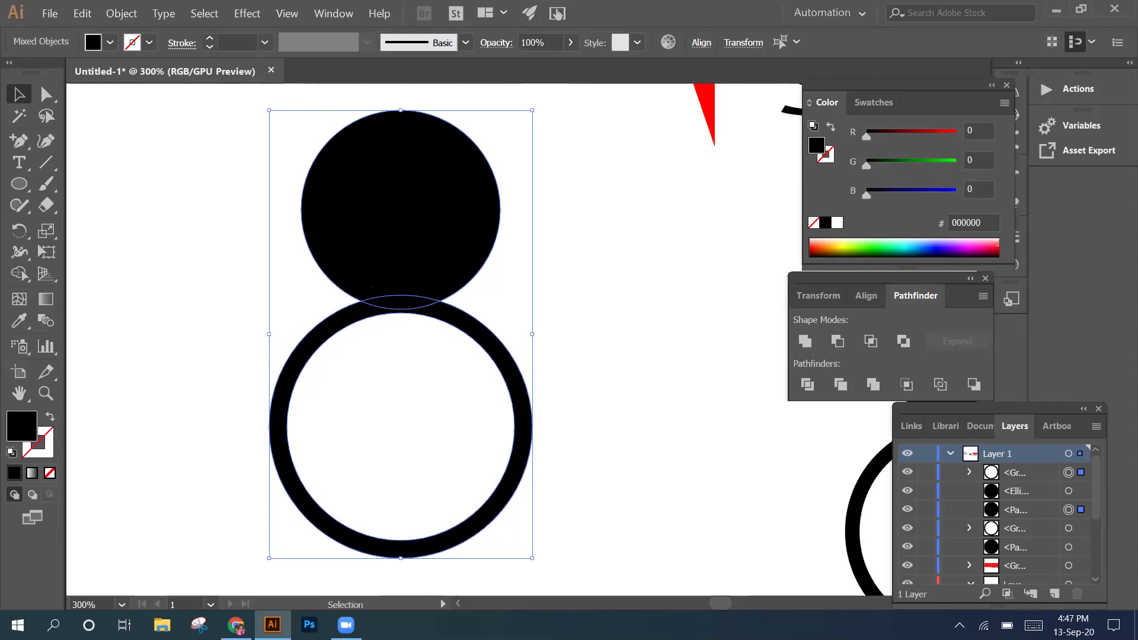
pyautogui.hotkey('ctrl', 'shift', 'a')
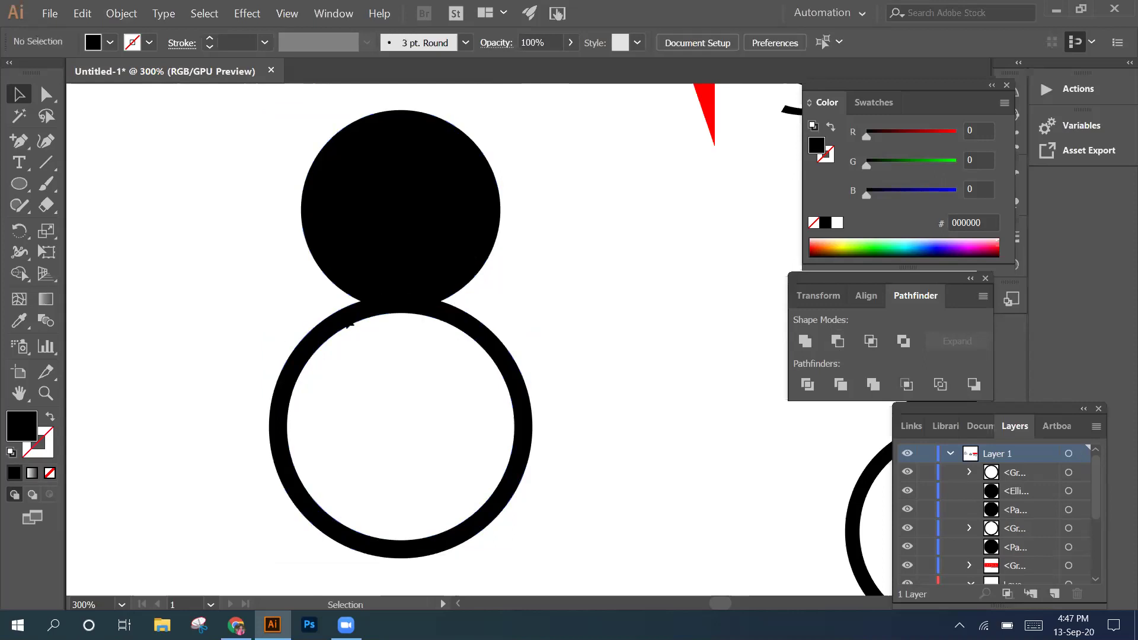
pyautogui.click(401, 209)
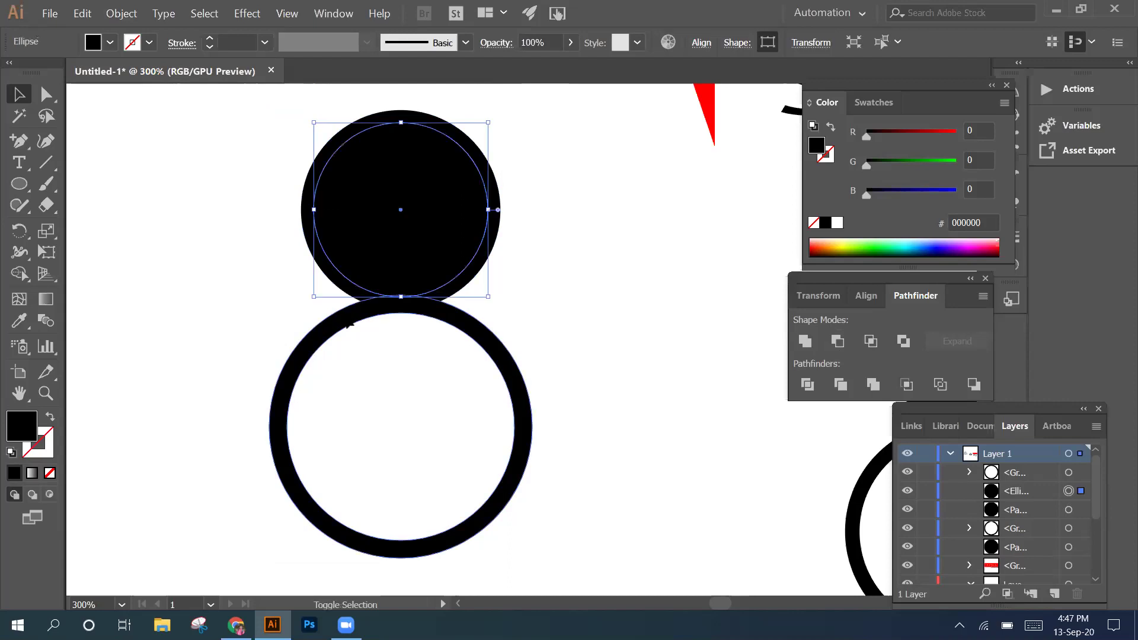
pyautogui.keyDown('shift'); pyautogui.click(348, 322); pyautogui.keyUp('shift')
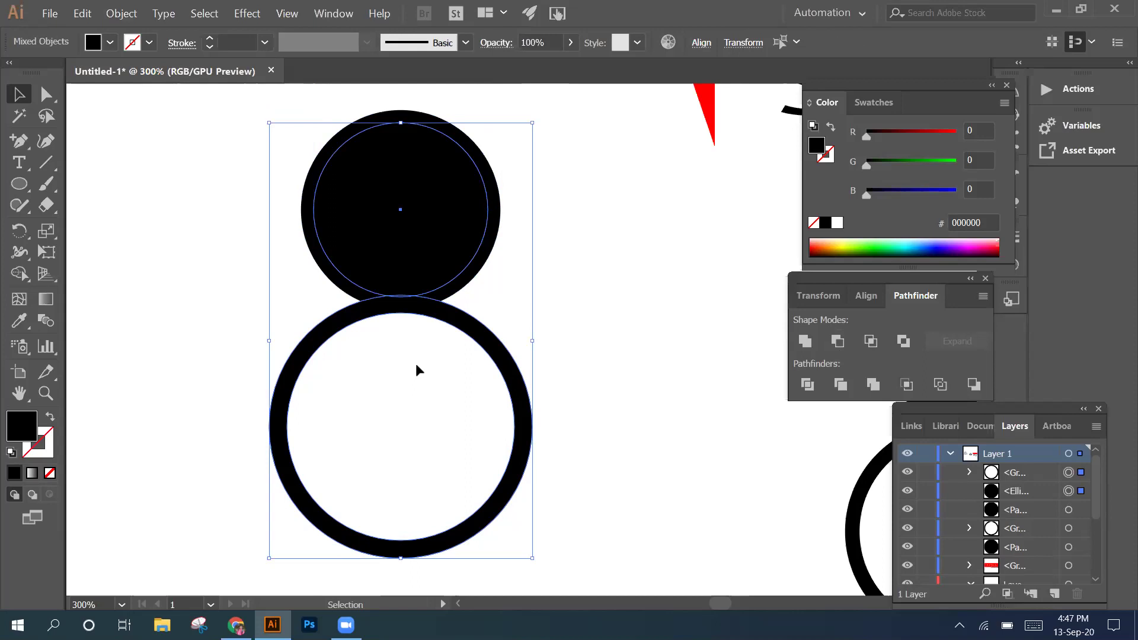
pyautogui.click(319, 349)
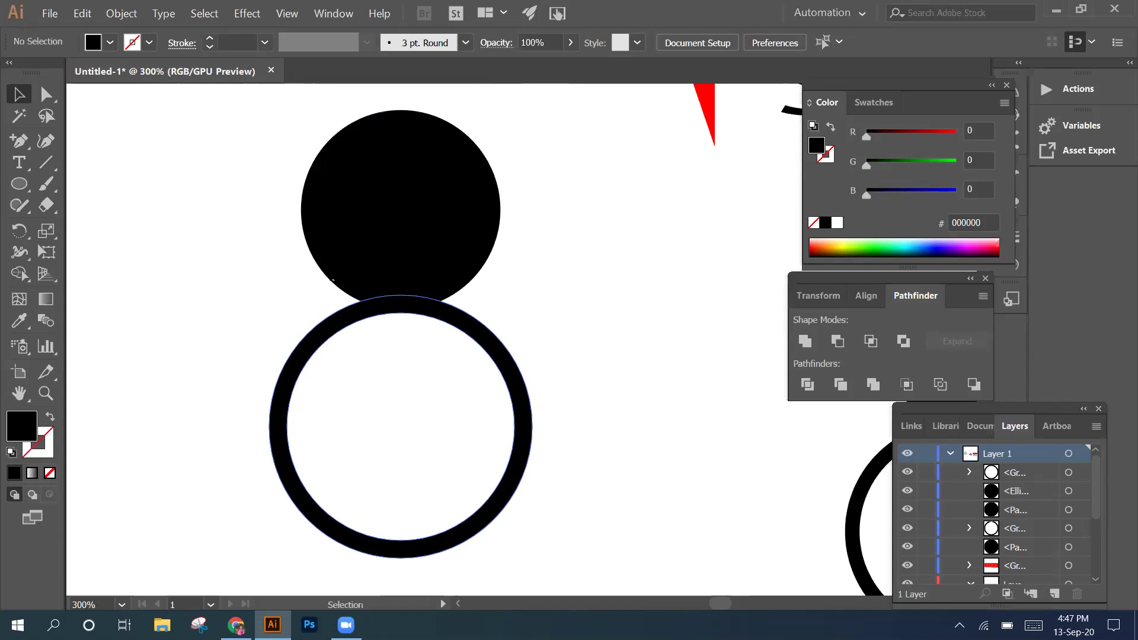
pyautogui.hotkey('ctrl', 'z')
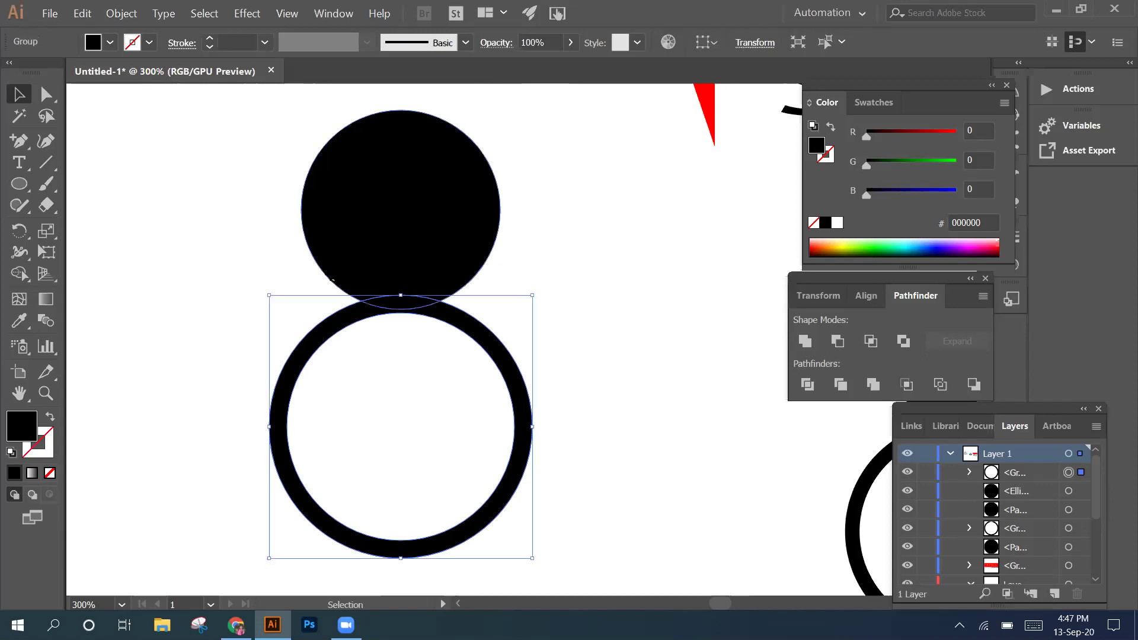
# Select the enlarged offset circle together with the ring, try Minus Front on them and undo it
pyautogui.click(332, 279)
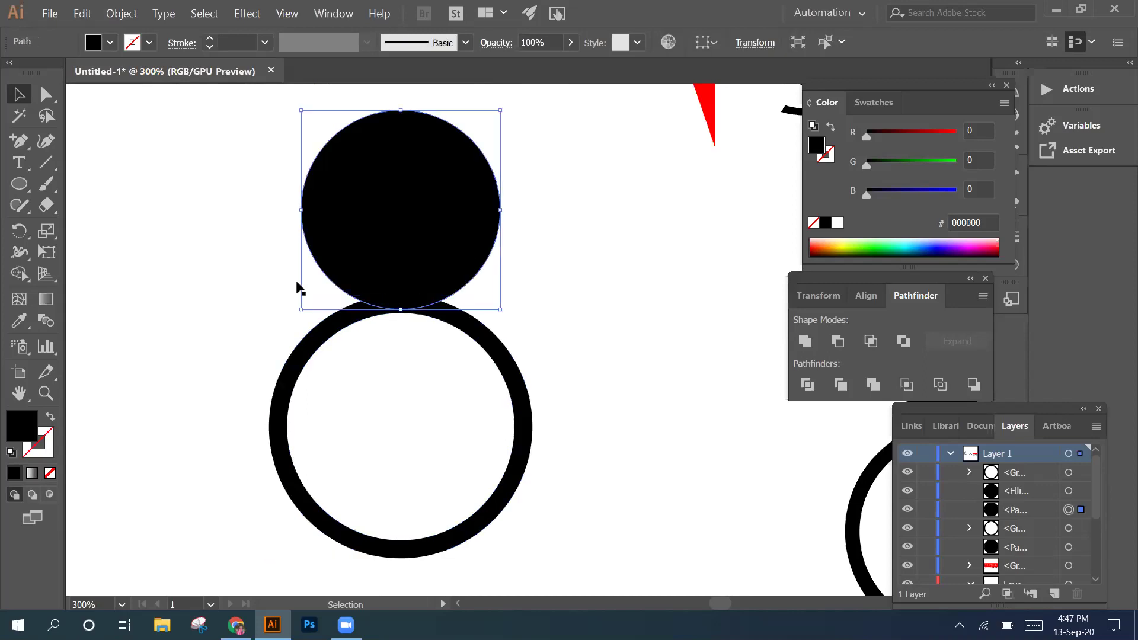
pyautogui.keyDown('shift'); pyautogui.click(305, 371); pyautogui.keyUp('shift')
pyautogui.click(836, 341)
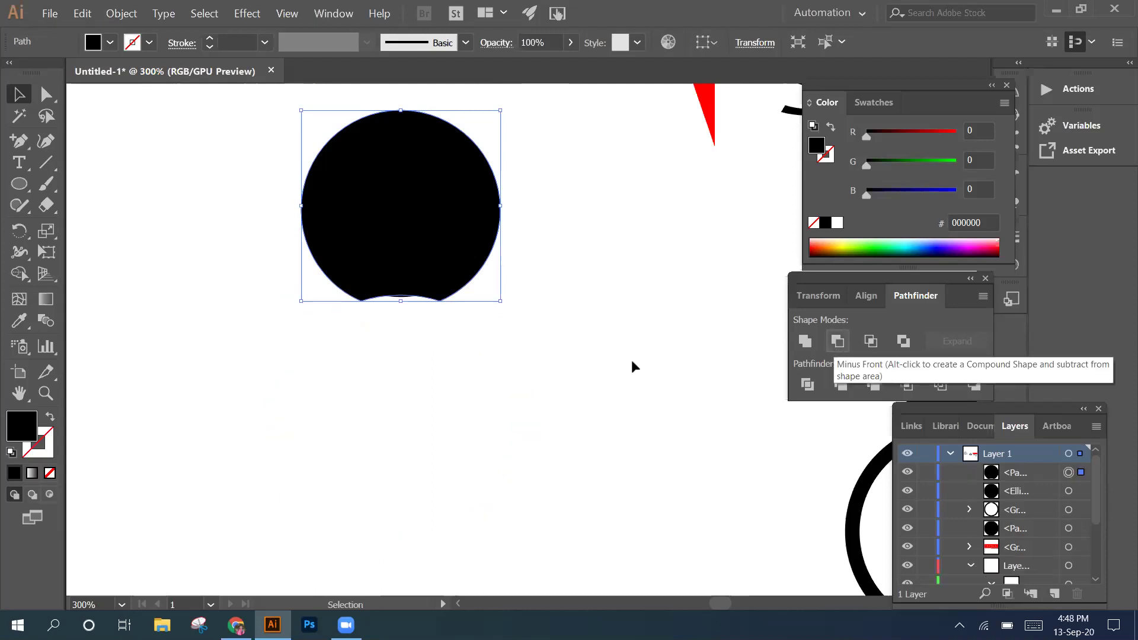
pyautogui.hotkey('ctrl', 'z')
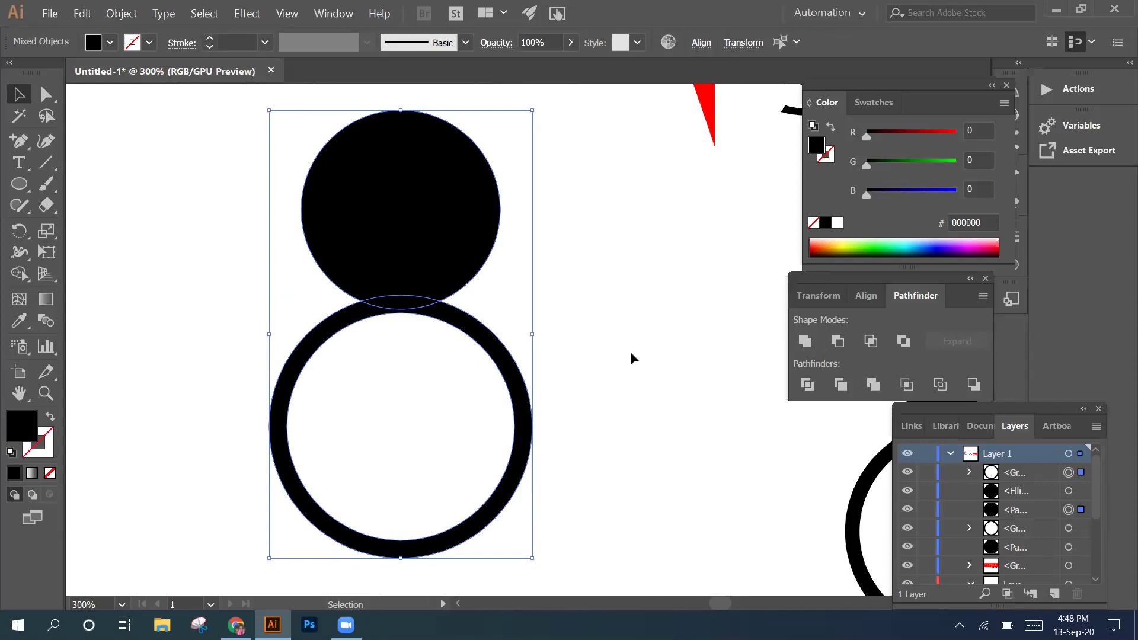
# Divide the enlarged offset circle and the ring with Pathfinder, ungroup the resulting pieces and deselect them
pyautogui.click(806, 388)
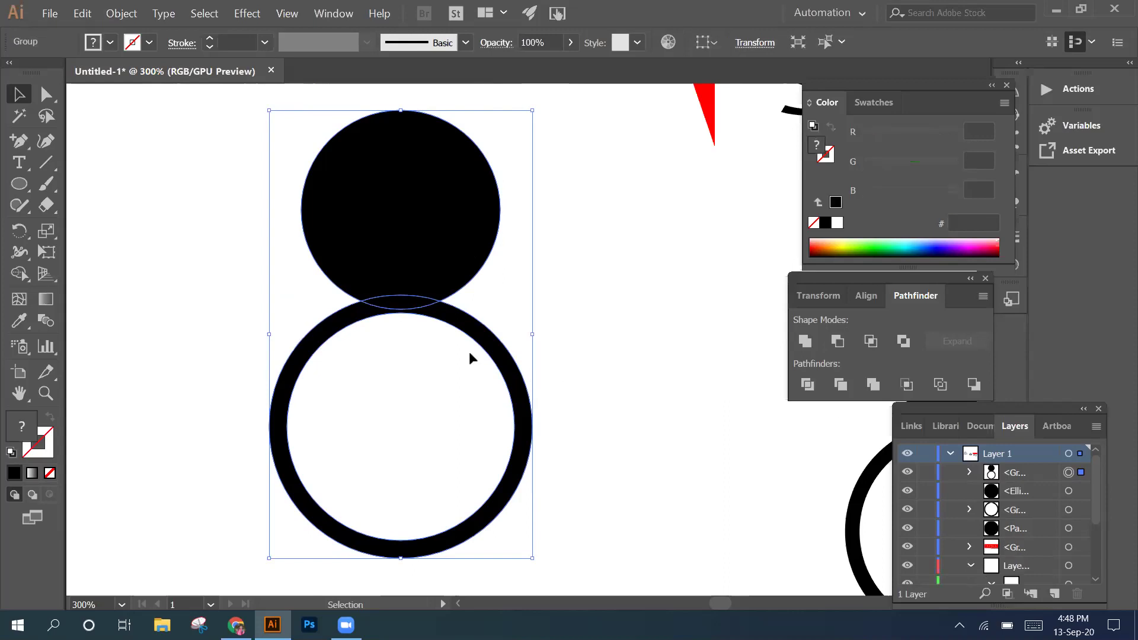
pyautogui.rightClick(454, 392)
pyautogui.click(454, 398)
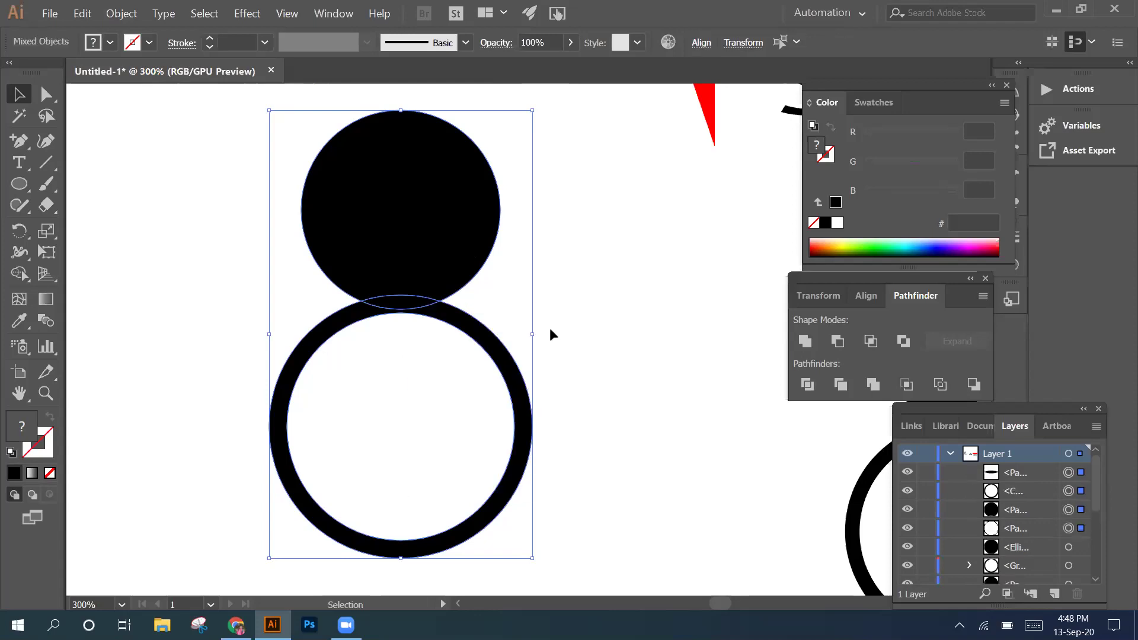
pyautogui.click(413, 318)
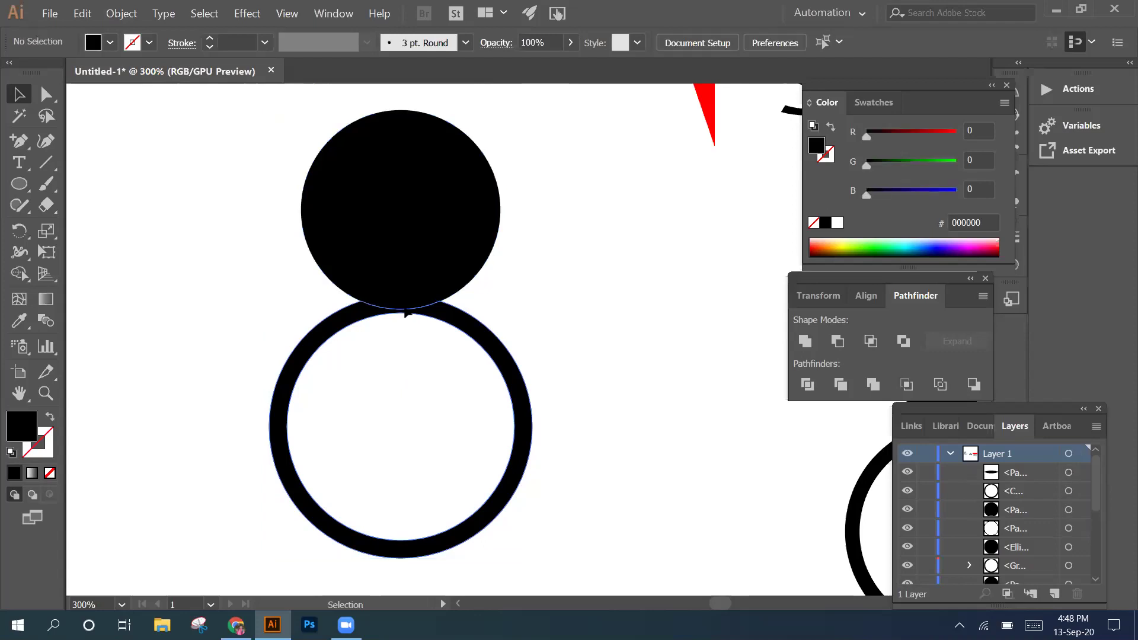
pyautogui.click(408, 314)
pyautogui.click(408, 314)
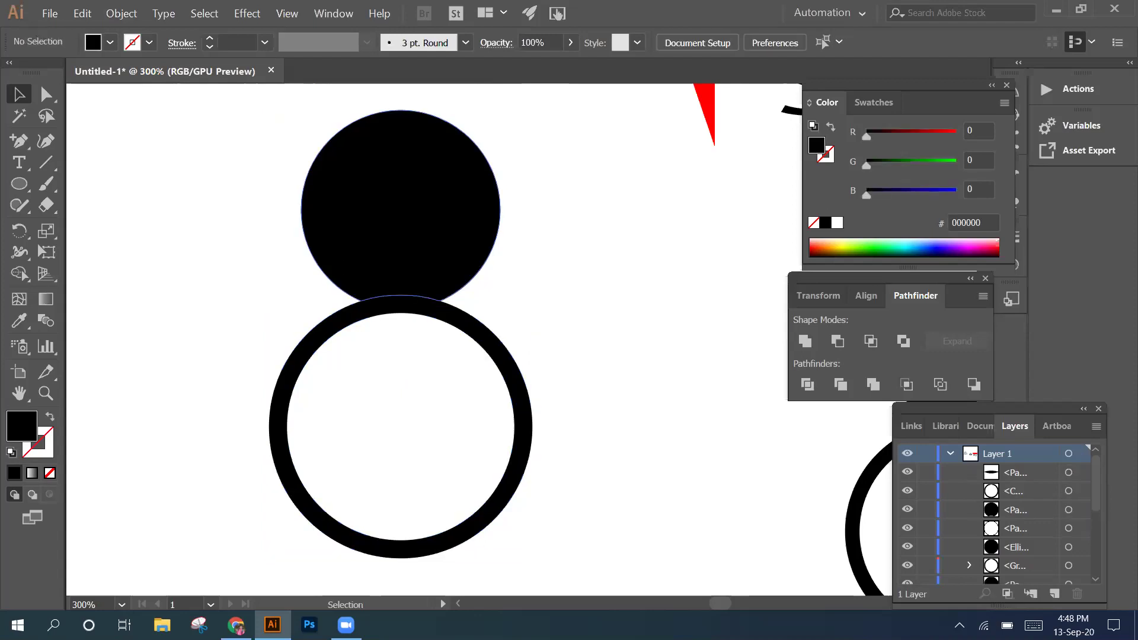
# Delete the lens-shaped overlap piece between the enlarged offset circle and the ring
pyautogui.scroll(2, 472, 354)
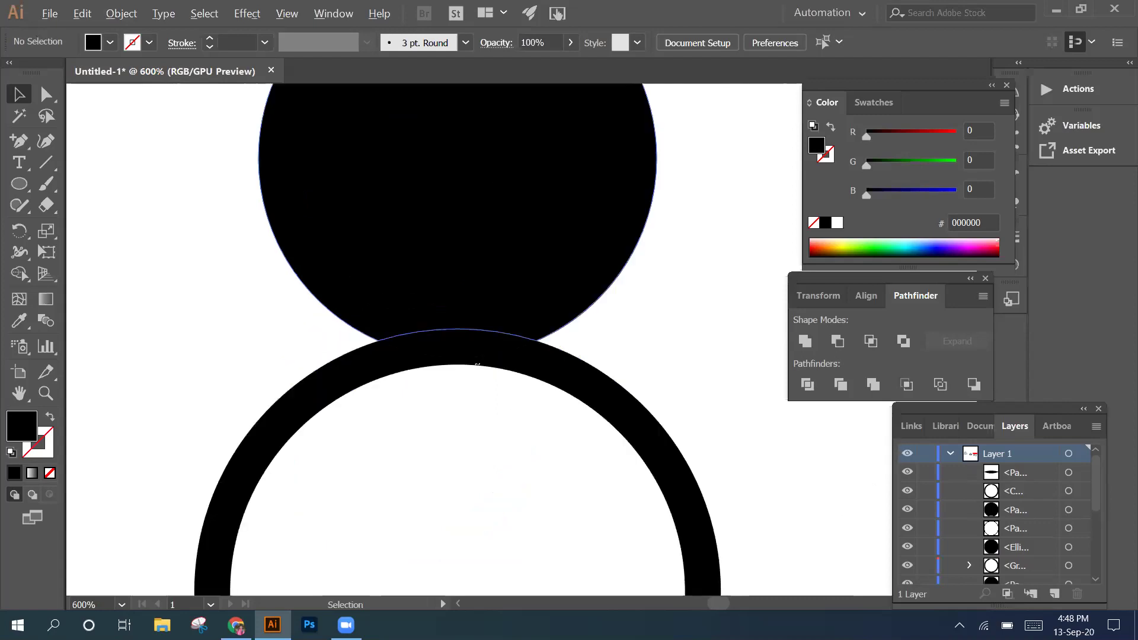
pyautogui.click(477, 363)
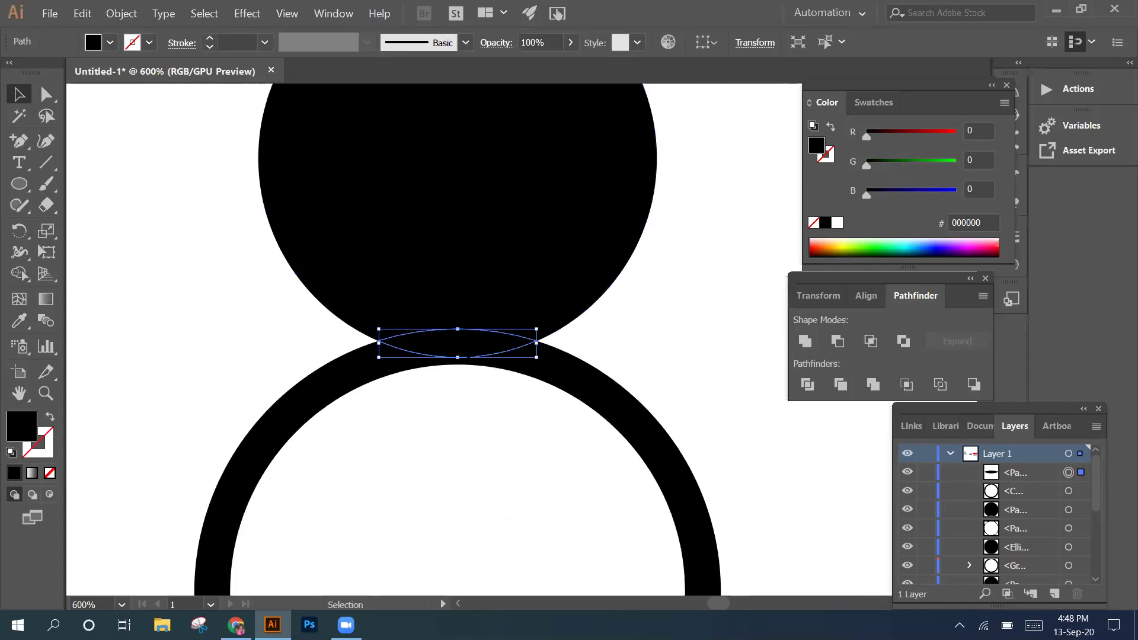
pyautogui.press('Delete')
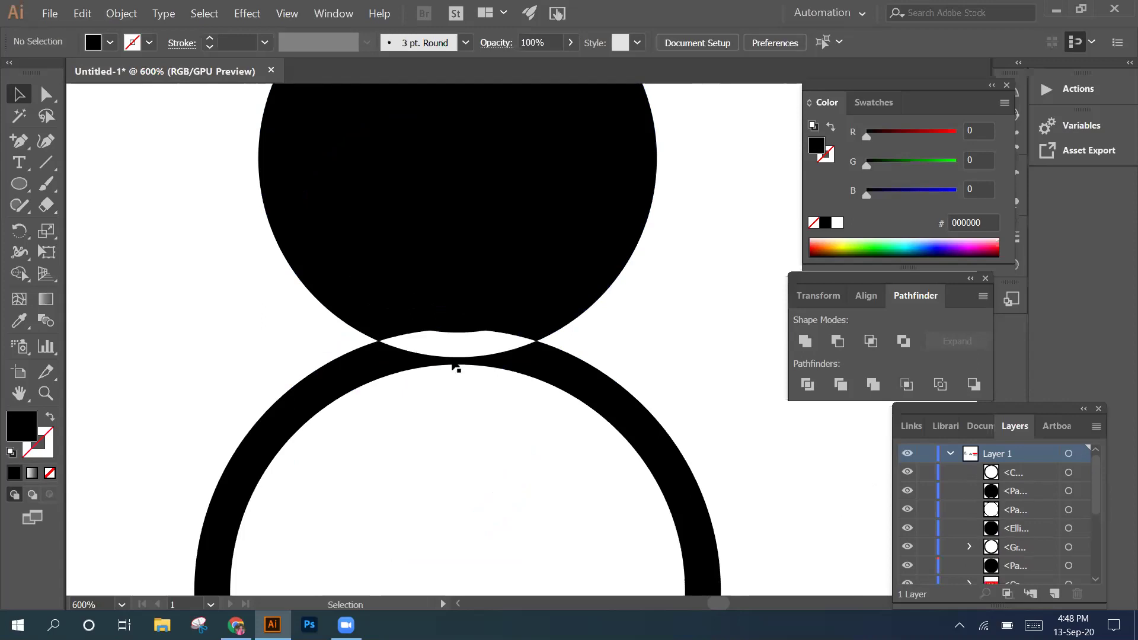
# Delete the remaining enlarged offset circle piece around the solid circle, keeping the solid circle itself
pyautogui.click(421, 344)
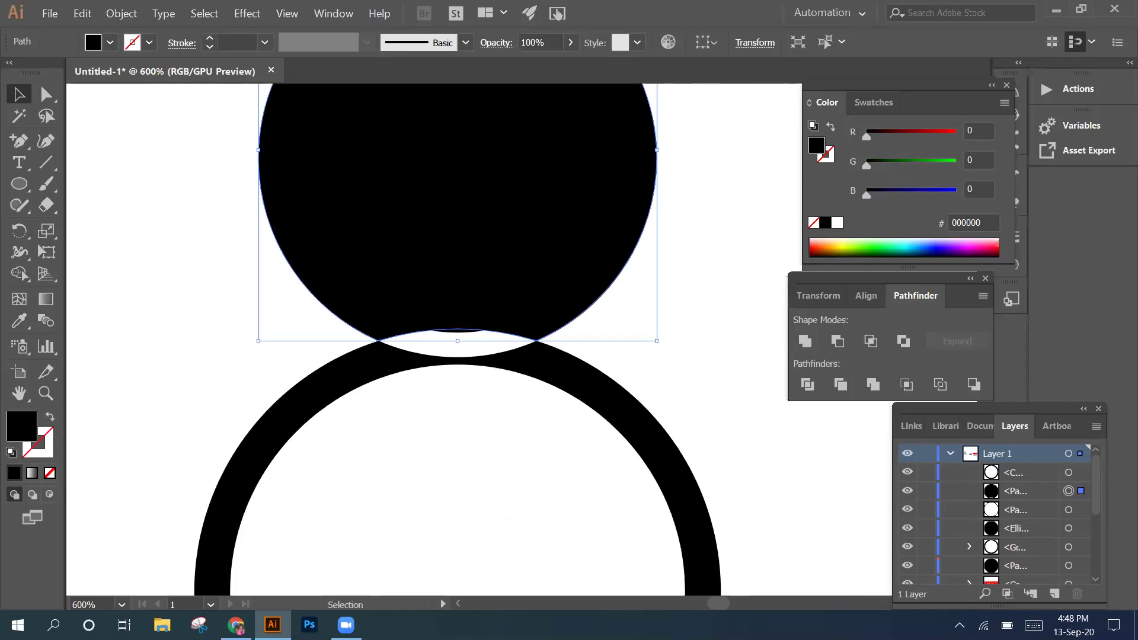
pyautogui.rightClick(241, 212)
pyautogui.click(259, 205)
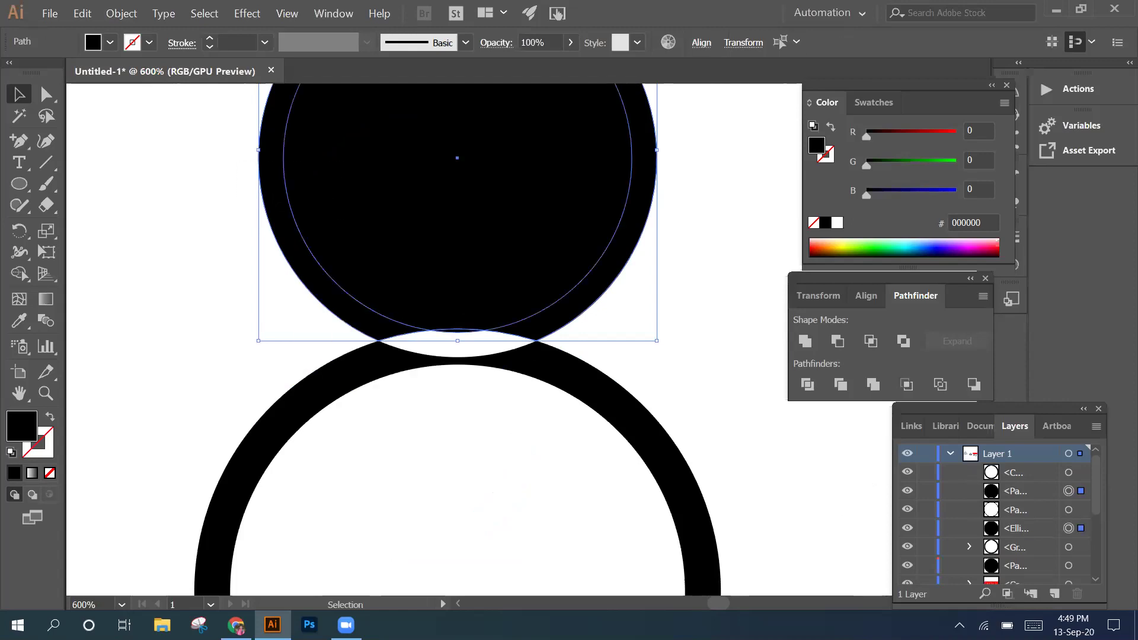
pyautogui.click(258, 205)
pyautogui.hotkey('ctrl', 'z')
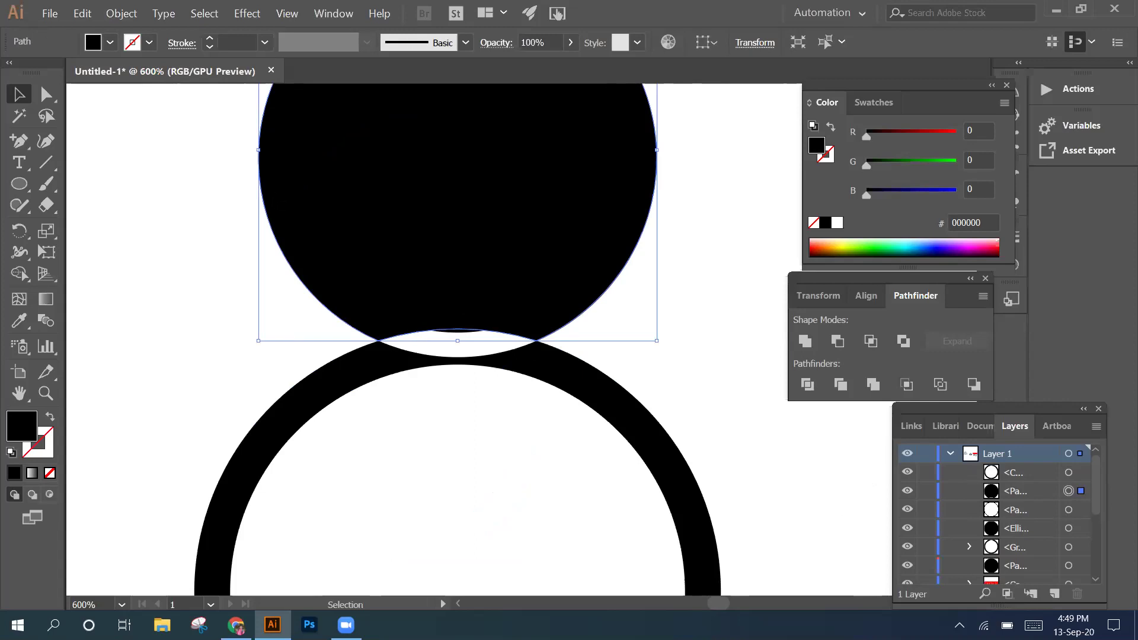
pyautogui.press('Delete')
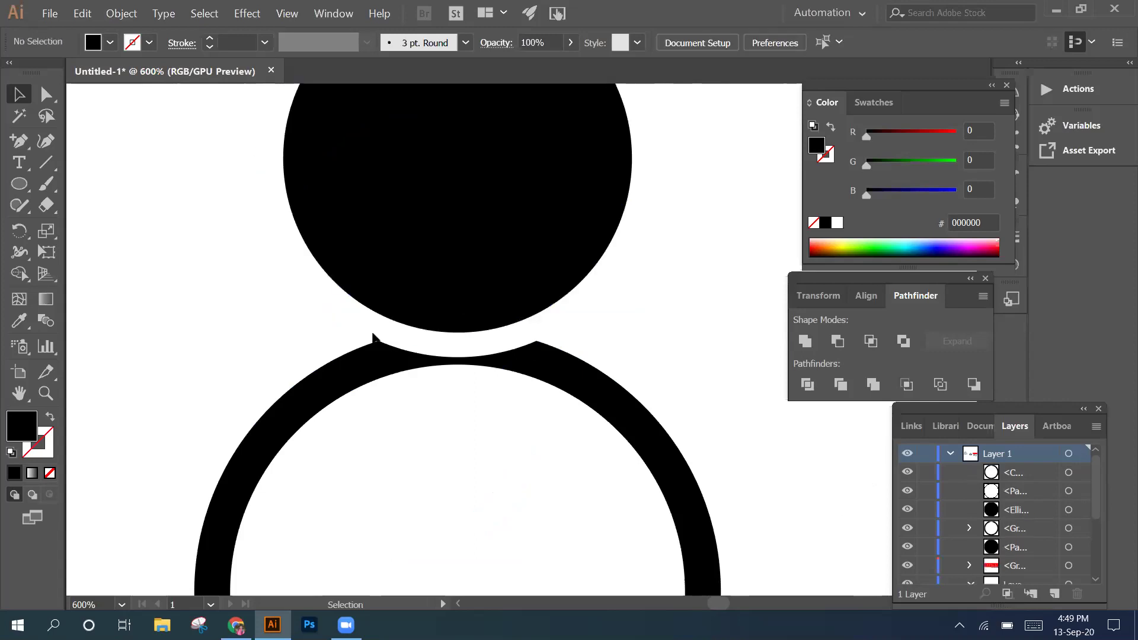
# Select the solid circle and cut ring of the new person icon together
pyautogui.press('alt')
pyautogui.scroll(-3, 408, 332)
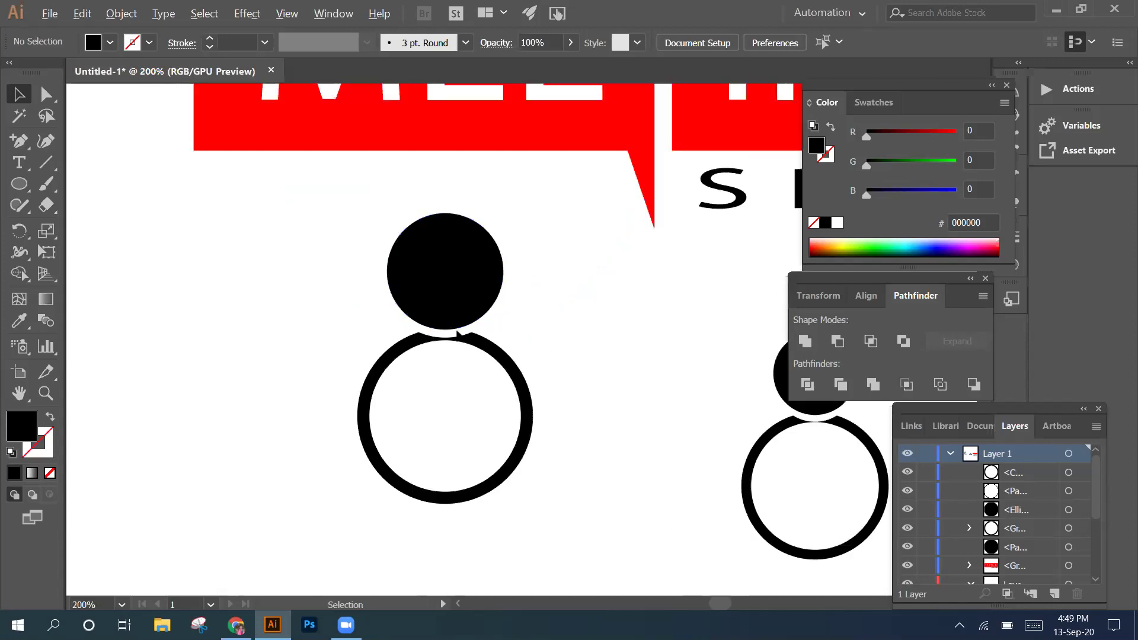
pyautogui.scroll(-2, 458, 334)
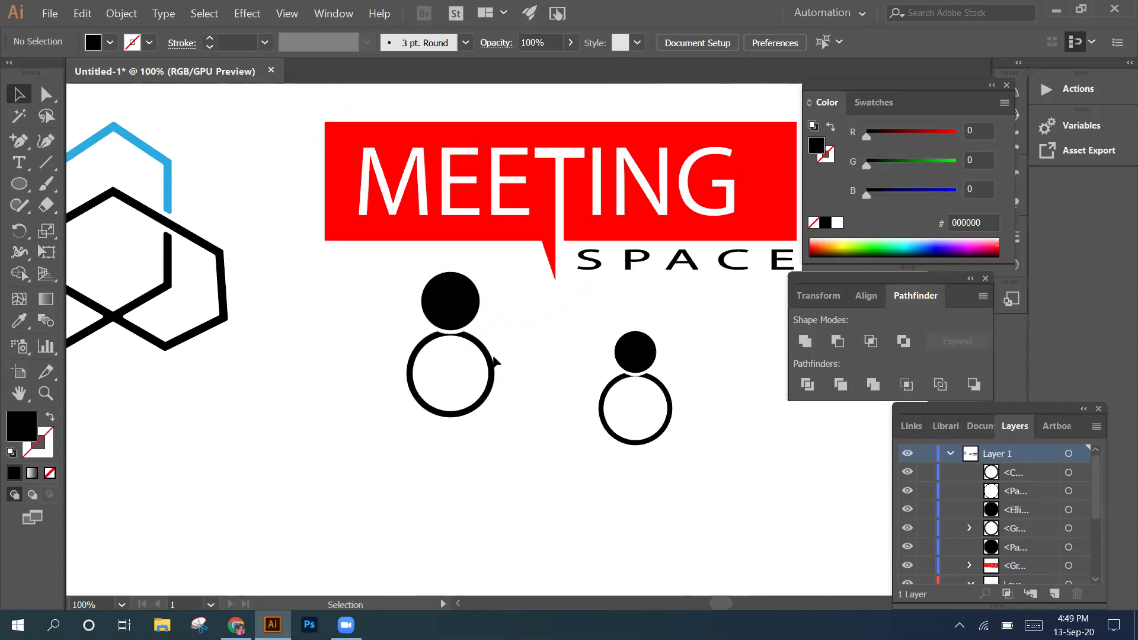
pyautogui.moveTo(363, 281); pyautogui.dragTo(483, 364)
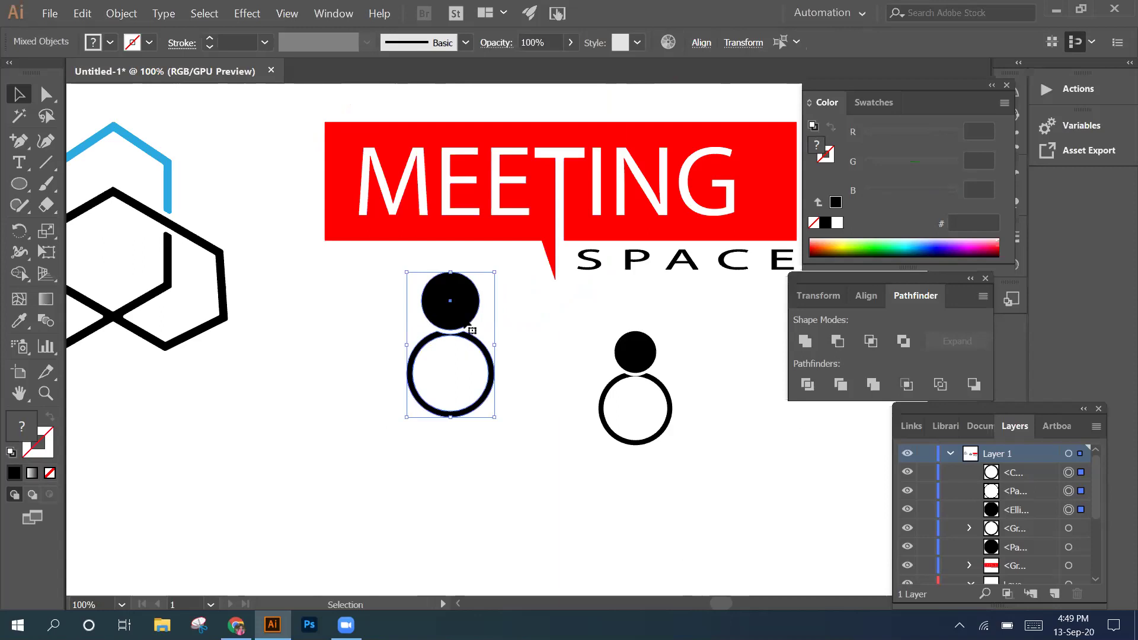
# Try placing a duplicate of the person icon to the left of the original and undo it
pyautogui.moveTo(465, 324); pyautogui.dragTo(360, 325)
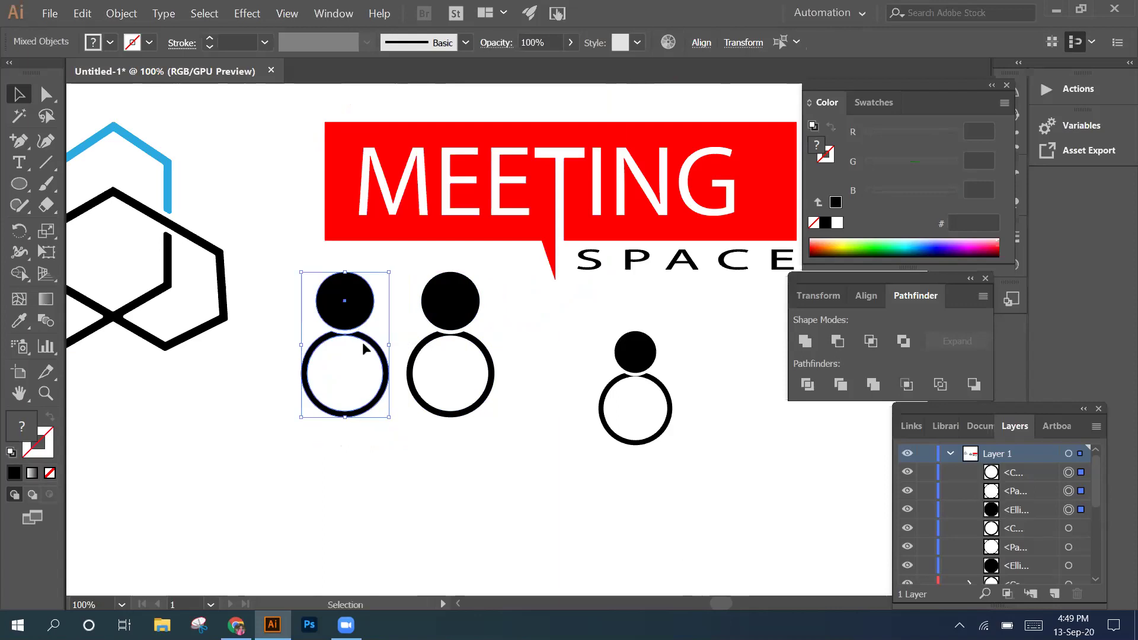
pyautogui.press('a')
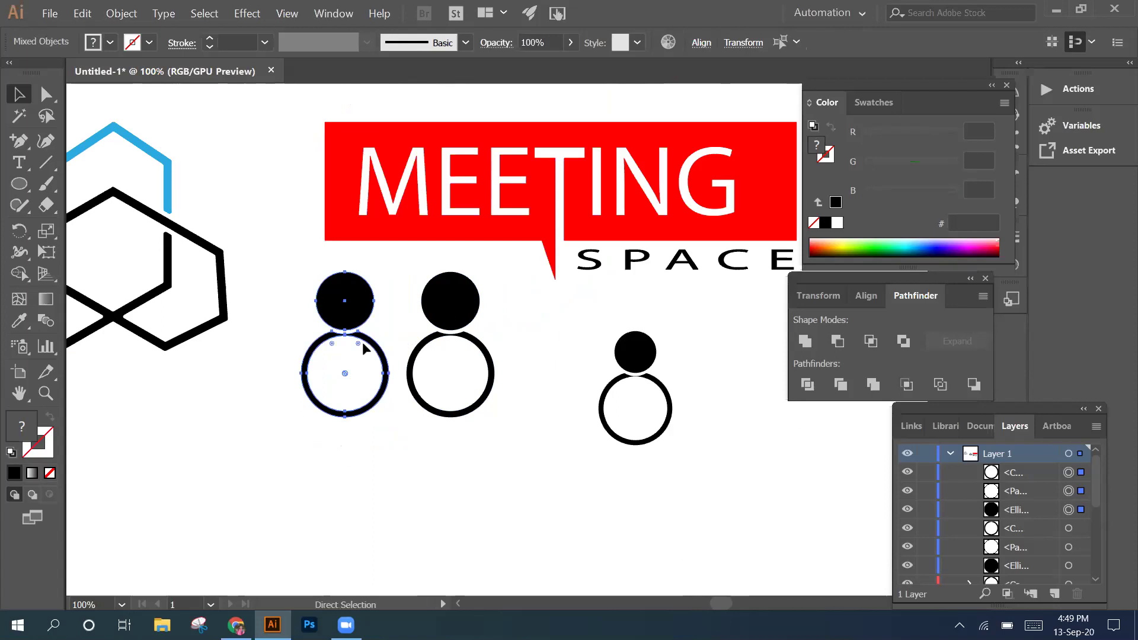
pyautogui.hotkey('ctrl', 'z')
# Paste a copy of the person icon in front, directly over the original
pyautogui.press('v')
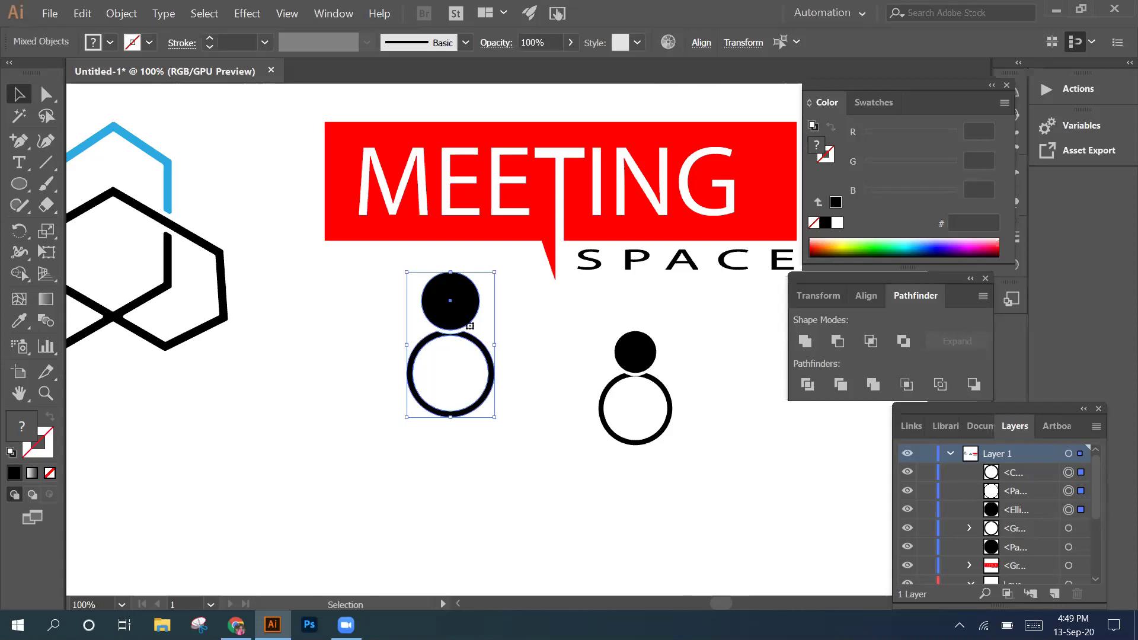
pyautogui.hotkey('ctrl', 'f')
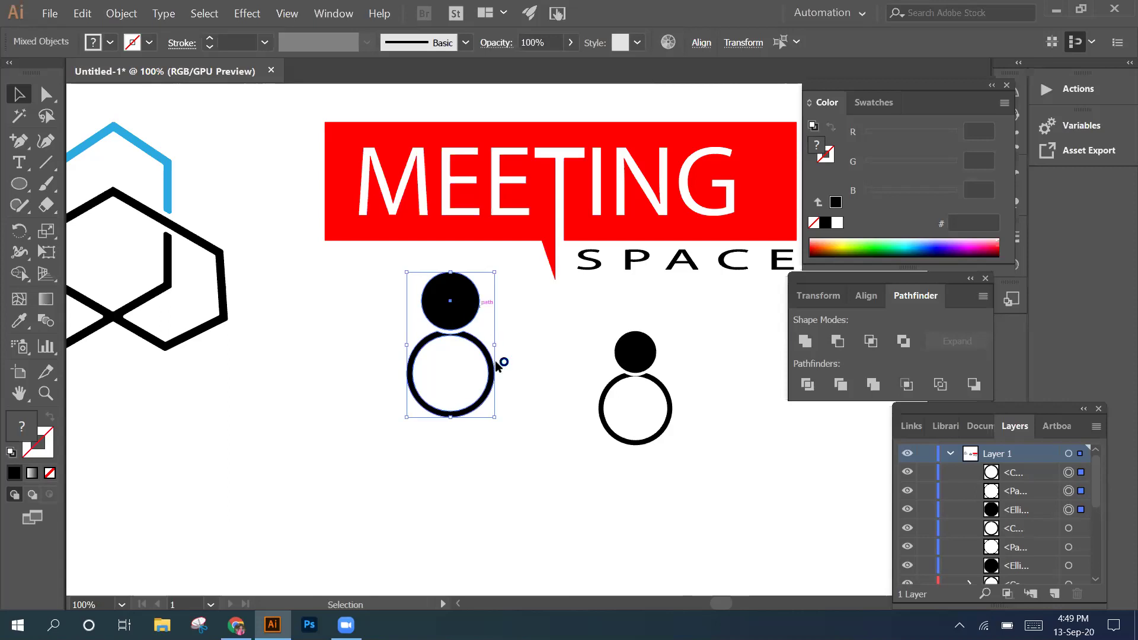
# Try reflecting the pasted copy across the horizontal axis, deselect it and undo the reflection
pyautogui.rightClick(529, 397)
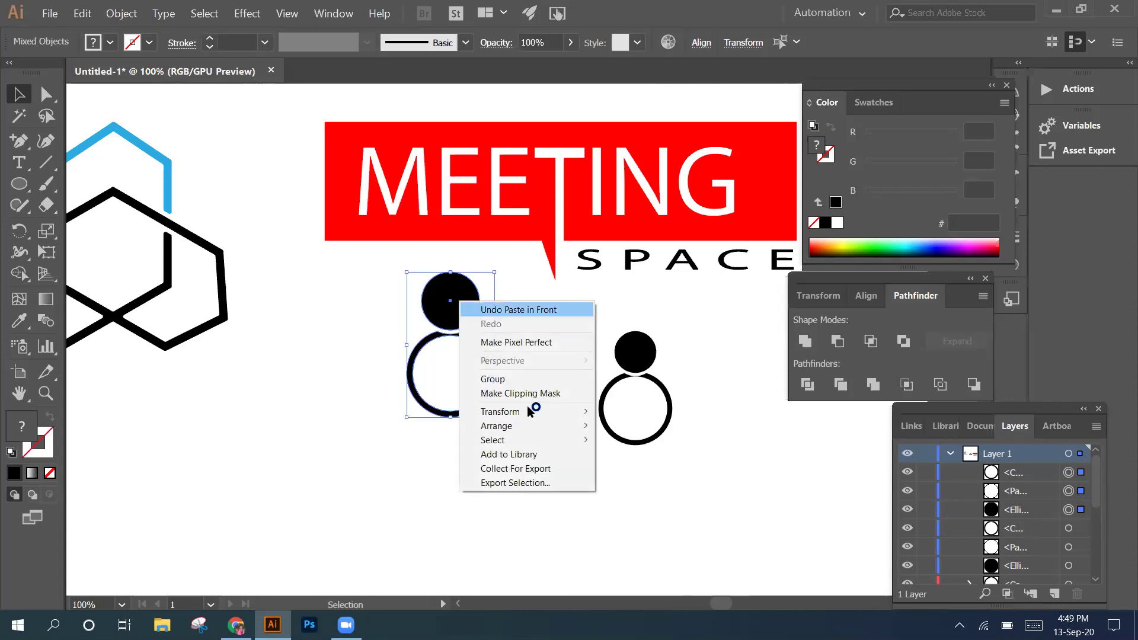
pyautogui.moveTo(524, 426)
pyautogui.press('Up')
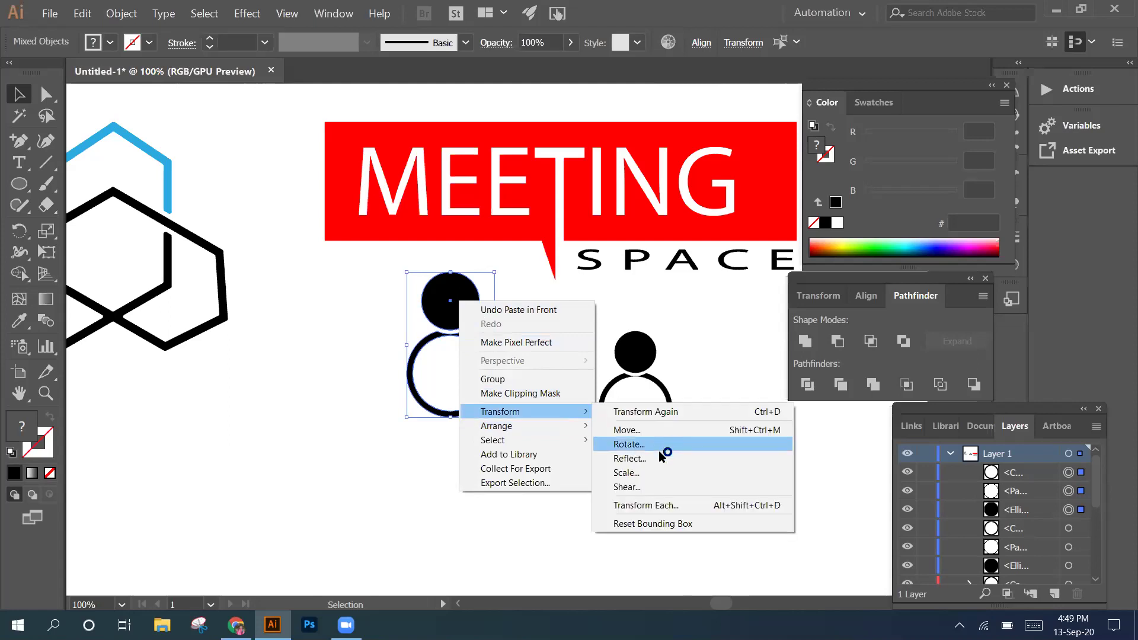
pyautogui.click(660, 457)
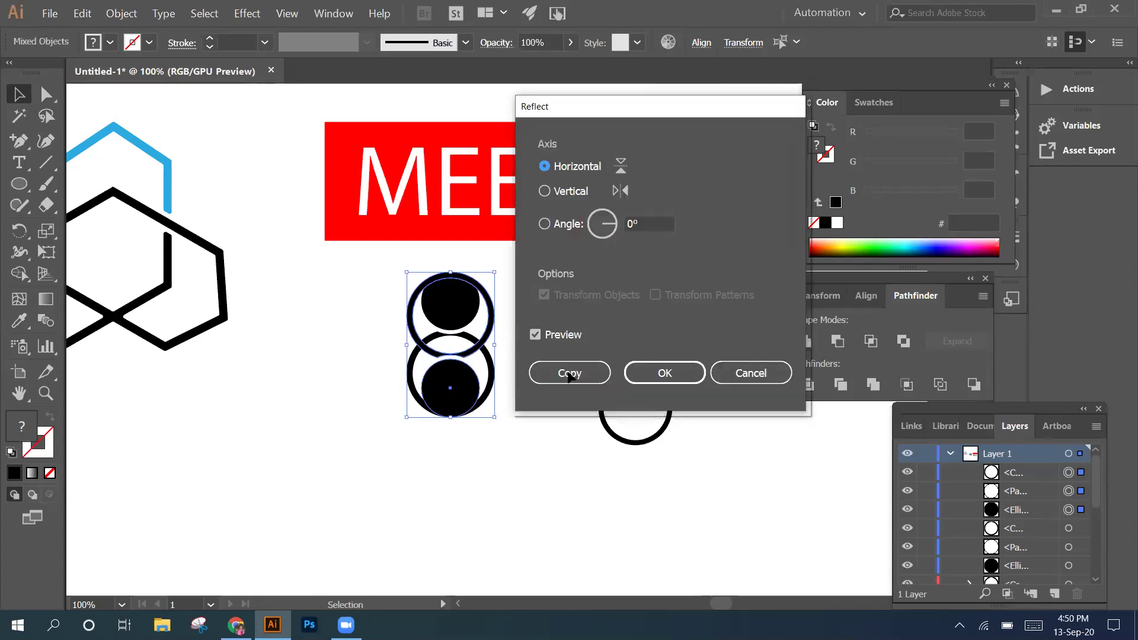
pyautogui.press('Return')
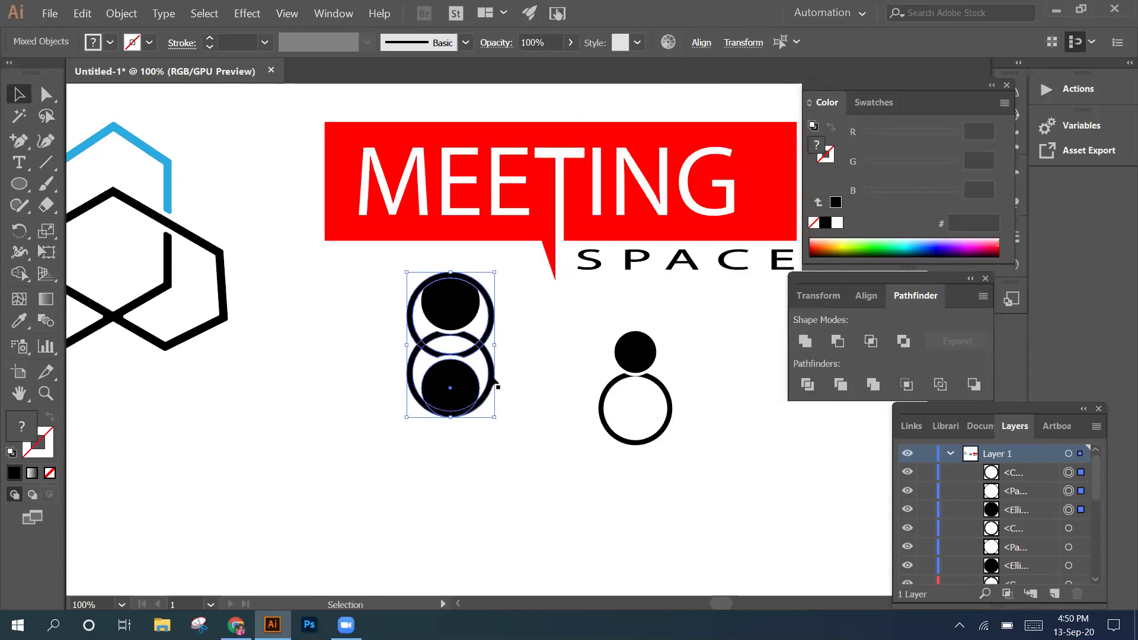
pyautogui.click(516, 379)
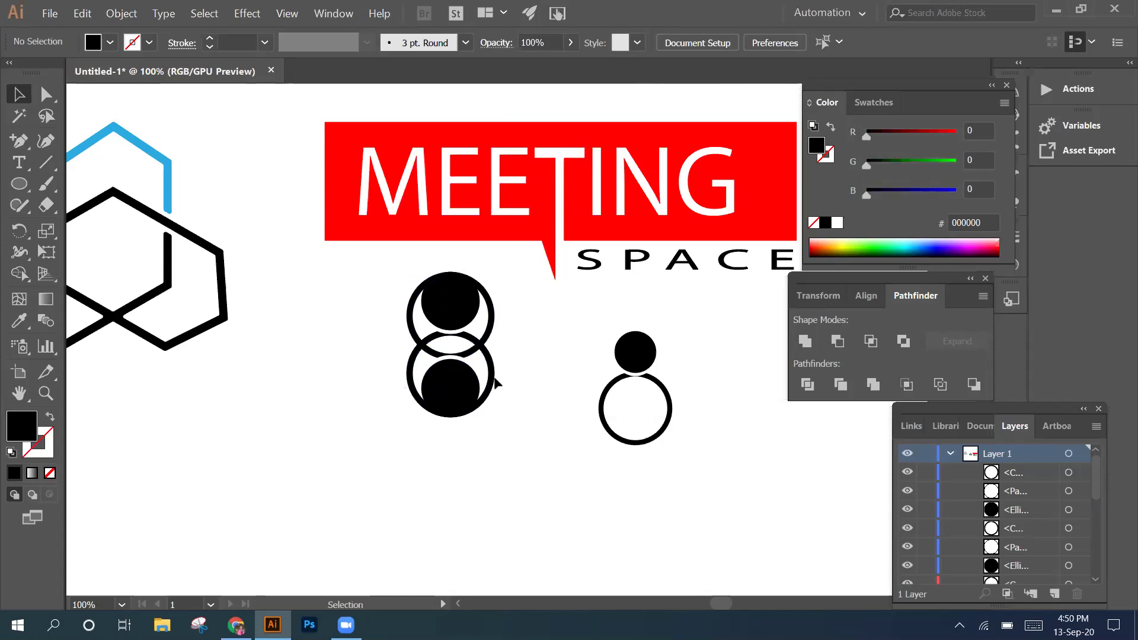
pyautogui.hotkey('ctrl', 'z')
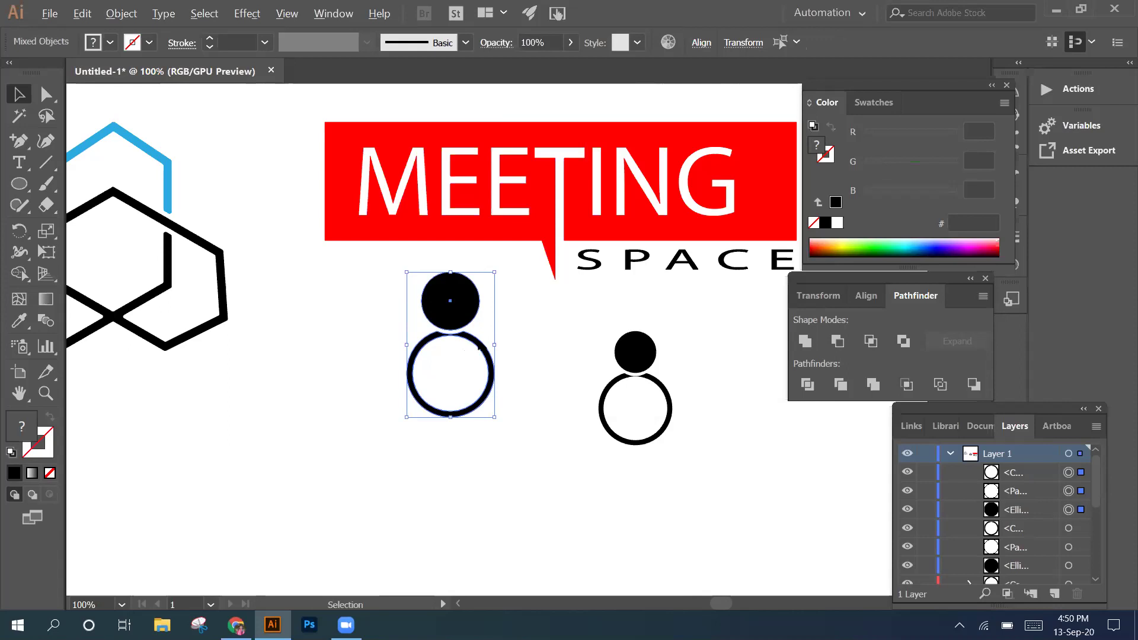
# Move the copied person icon directly below the original and rotate it roughly upside down so the two rings meet
pyautogui.moveTo(494, 409); pyautogui.dragTo(477, 477)
pyautogui.moveTo(494, 572); pyautogui.dragTo(490, 576)
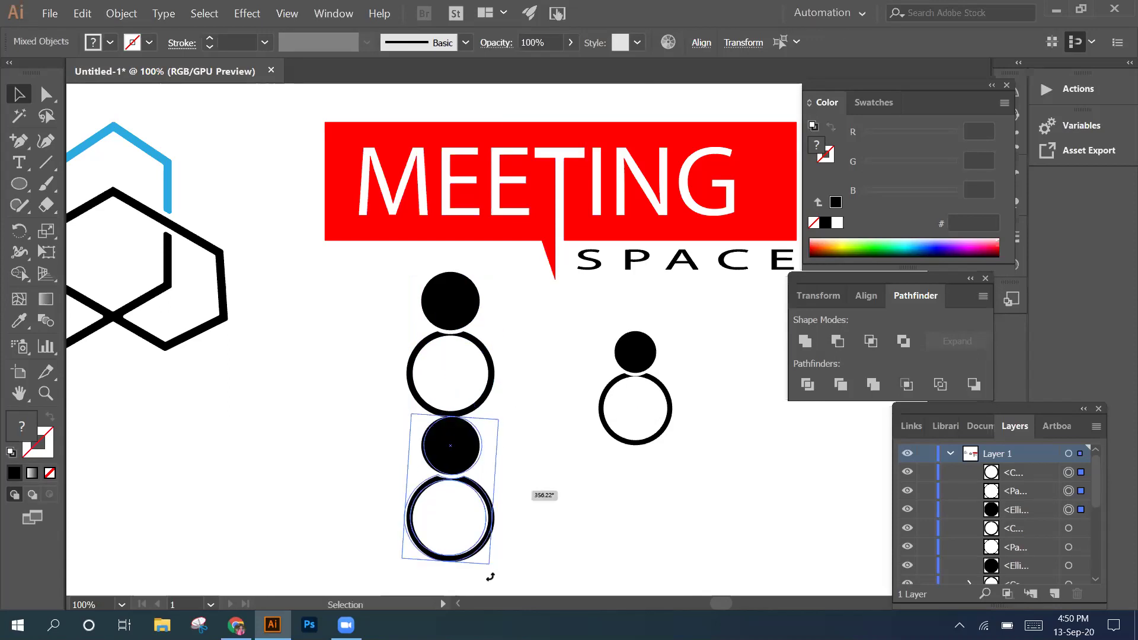
pyautogui.moveTo(490, 576); pyautogui.dragTo(339, 496)
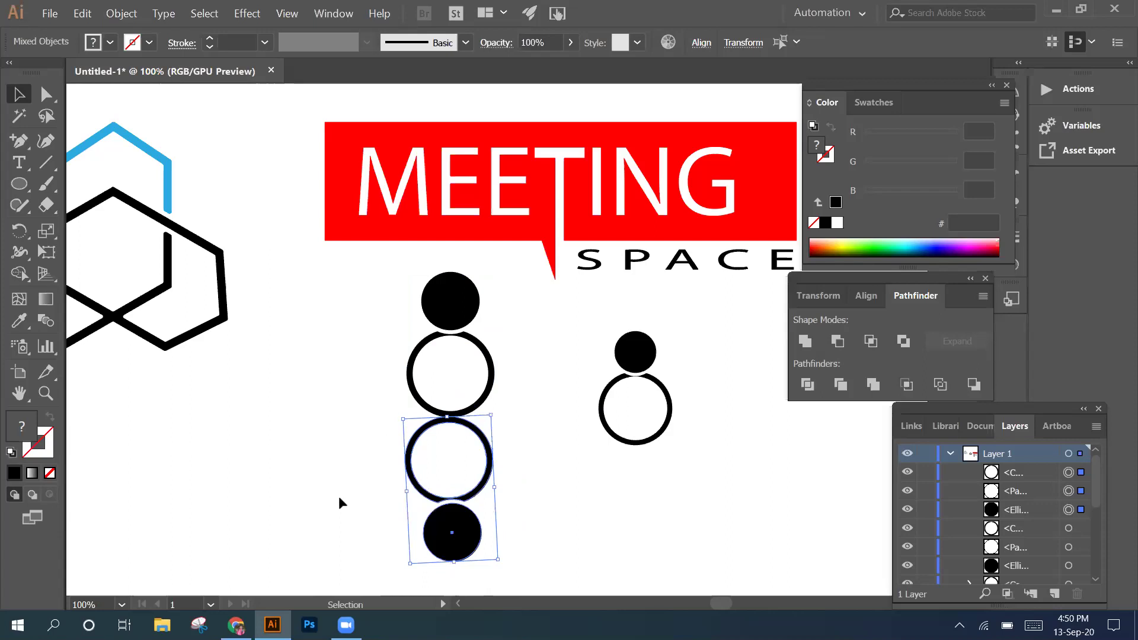
# Reselect the lower icon's ring and solid circle and rotate them slightly to straighten the upside-down copy
pyautogui.click(369, 426)
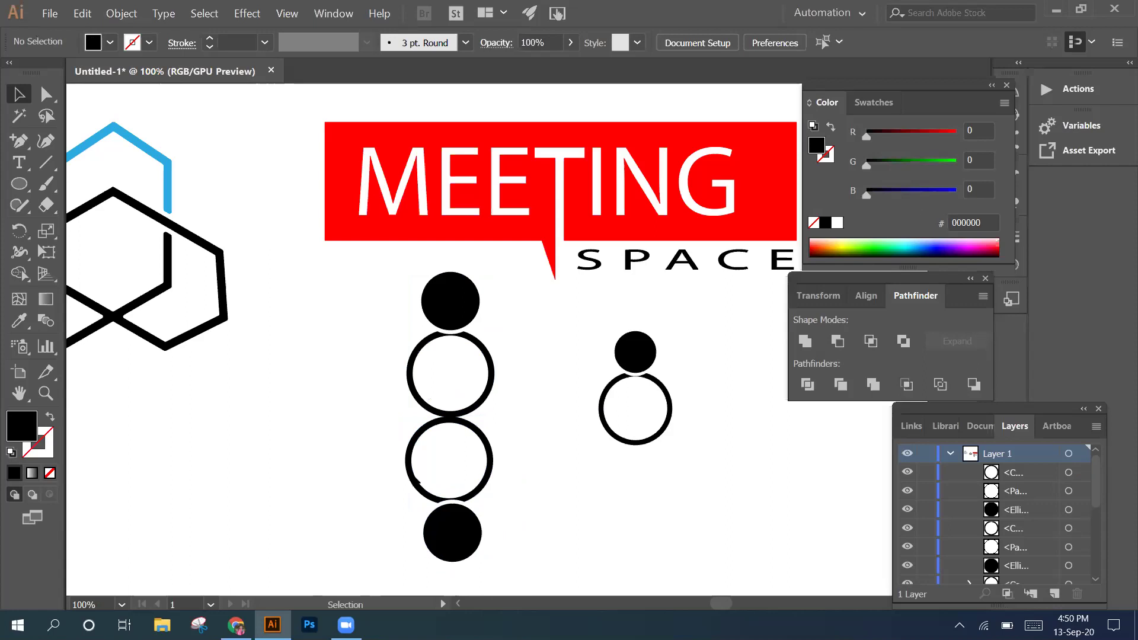
pyautogui.click(409, 480)
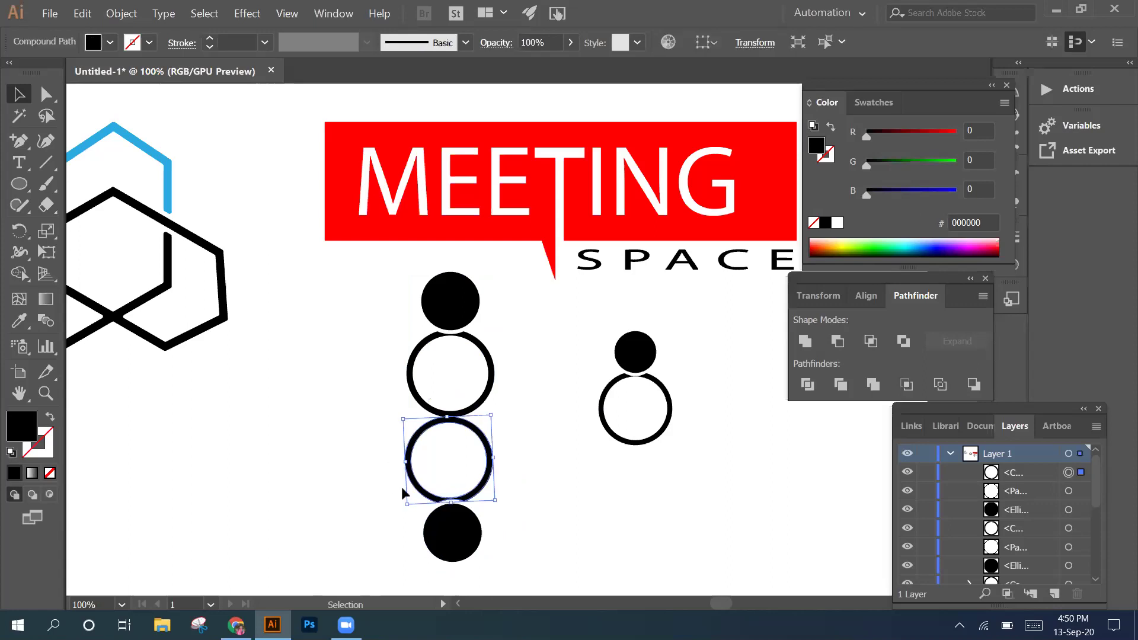
pyautogui.moveTo(400, 486); pyautogui.dragTo(433, 522)
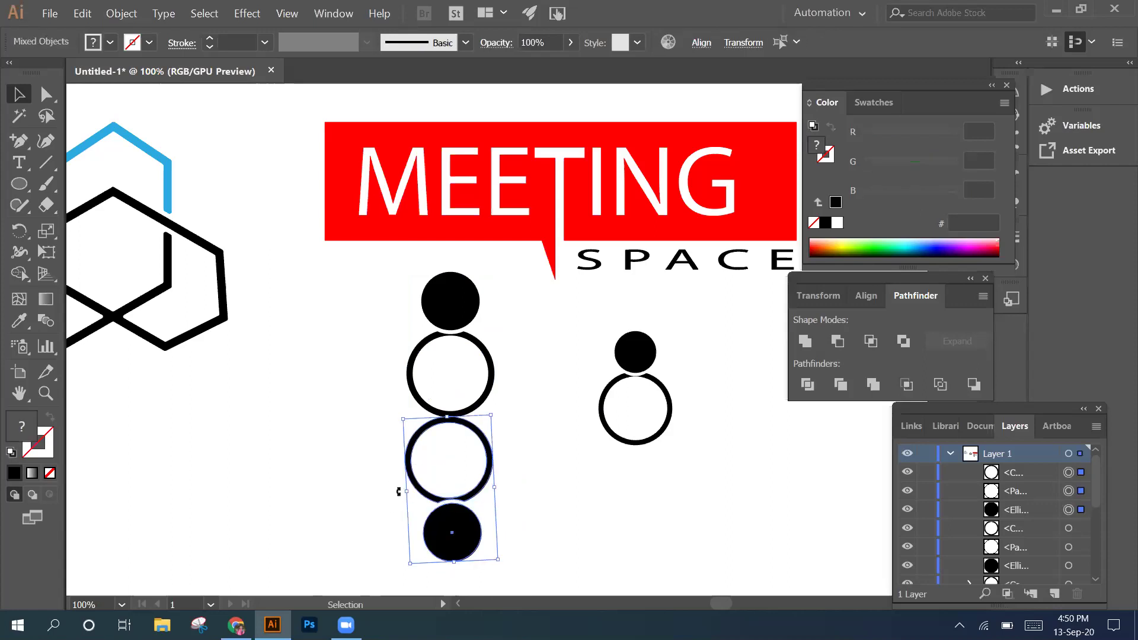
pyautogui.moveTo(398, 484); pyautogui.dragTo(396, 482)
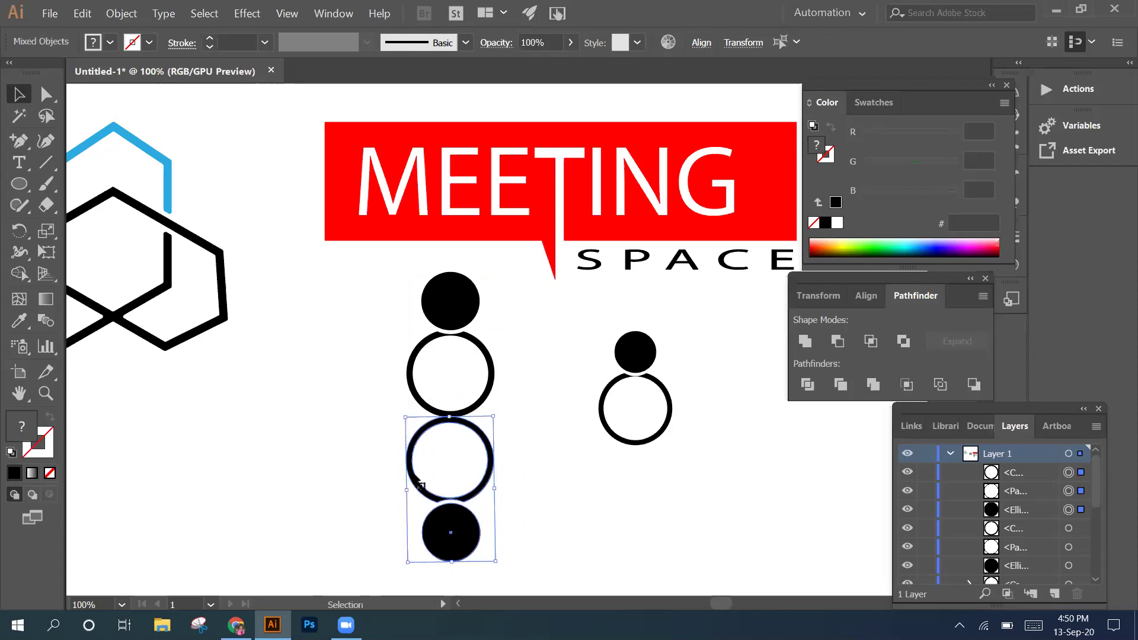
# Group the parts of the lower person icon, and group the parts of the upper icon separately
pyautogui.rightClick(414, 284)
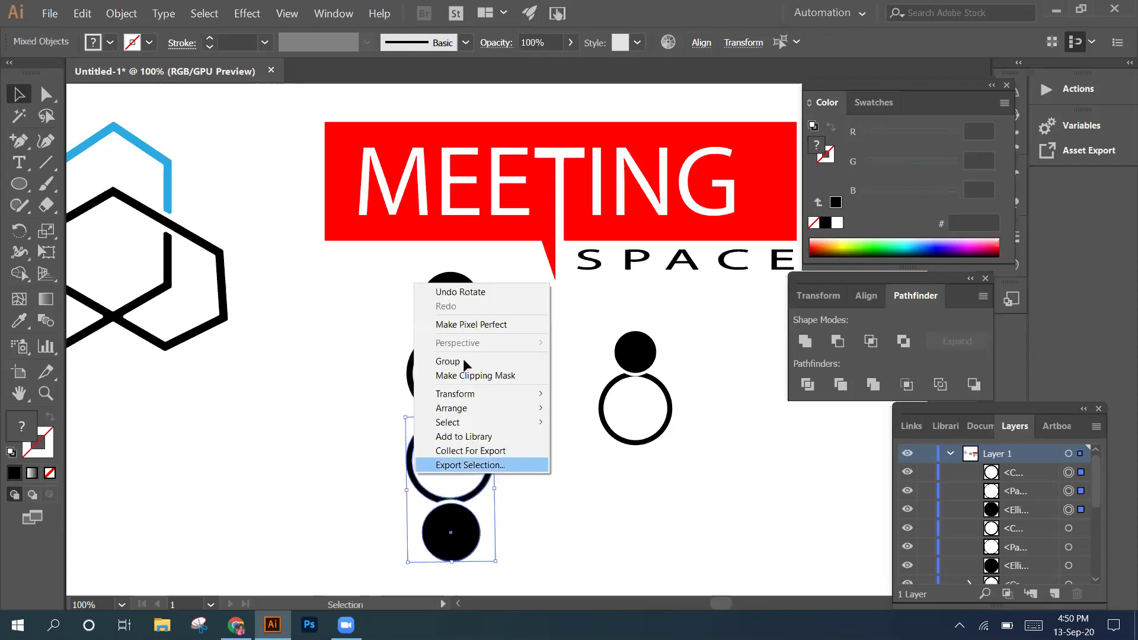
pyautogui.hotkey('ctrl', 'g')
pyautogui.moveTo(521, 394); pyautogui.dragTo(381, 305)
pyautogui.rightClick(481, 343)
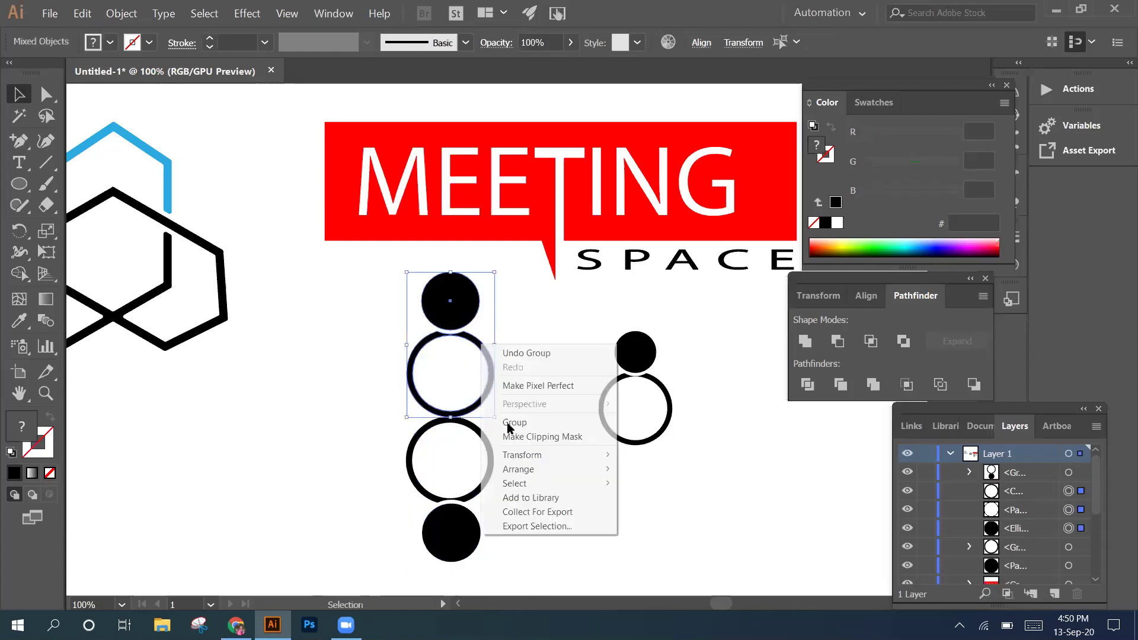
pyautogui.hotkey('ctrl', 'g')
# Align the two person icon groups to each other with Horizontal Align Center and deselect them
pyautogui.moveTo(365, 300); pyautogui.dragTo(495, 551)
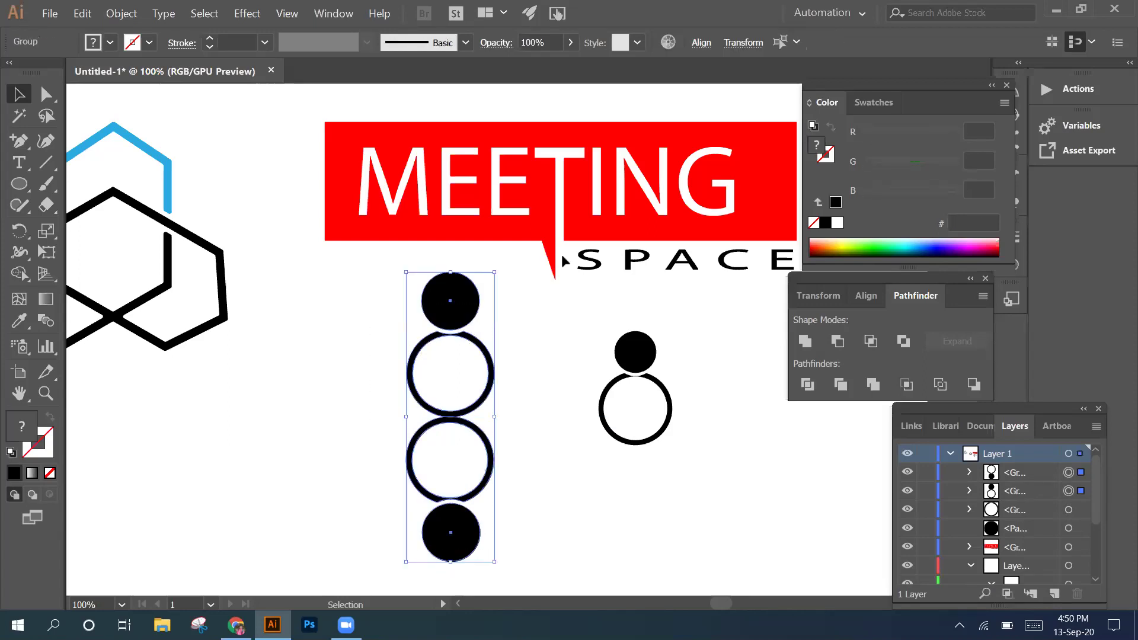
pyautogui.click(702, 43)
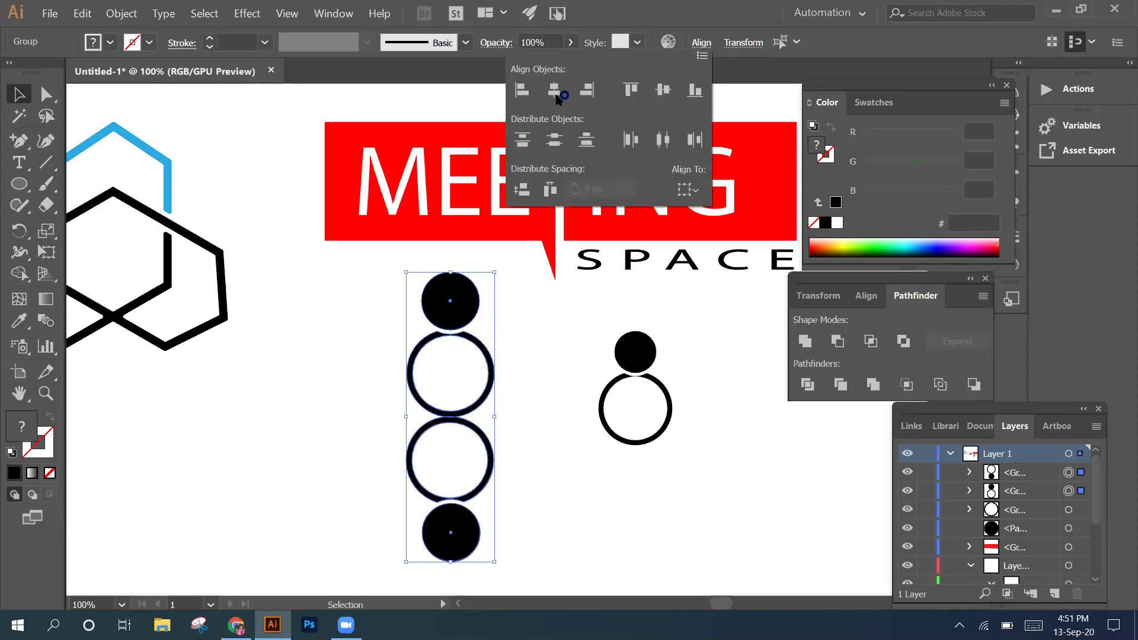
pyautogui.click(555, 90)
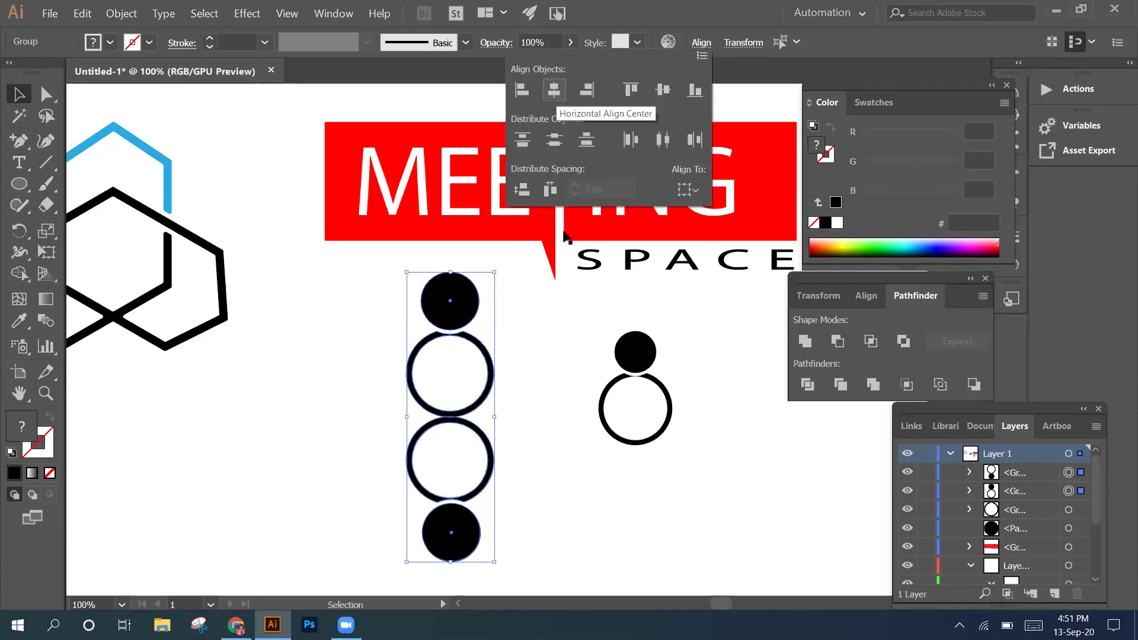
pyautogui.click(542, 340)
pyautogui.click(535, 401)
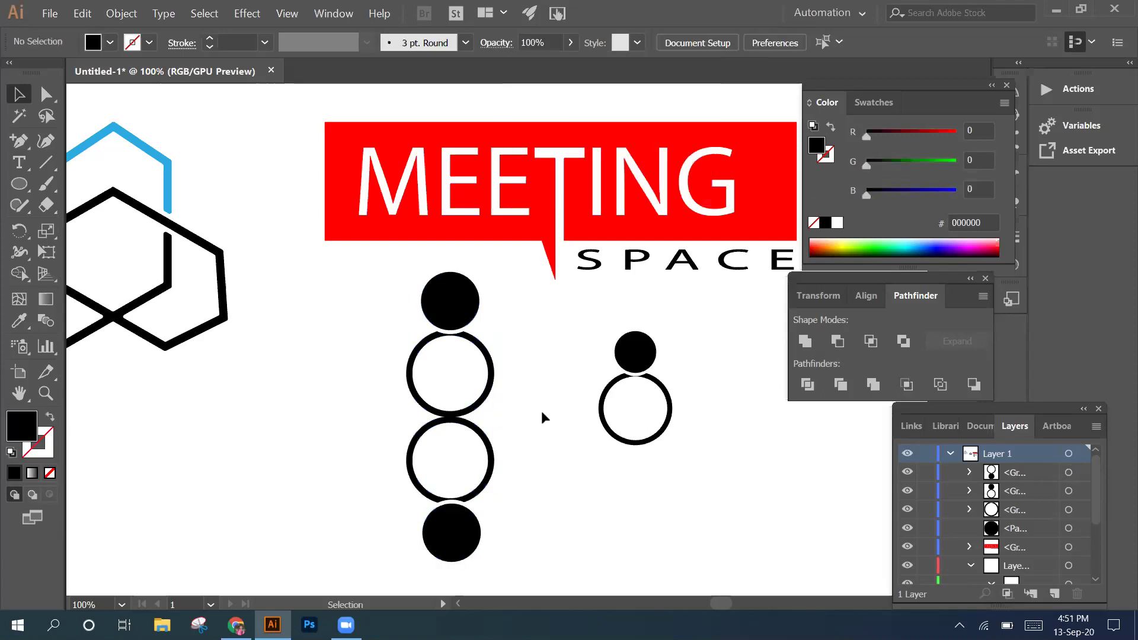
# Select only the upper and lower person icon groups, without the red banner, and group them into one column
pyautogui.moveTo(373, 268); pyautogui.dragTo(483, 492)
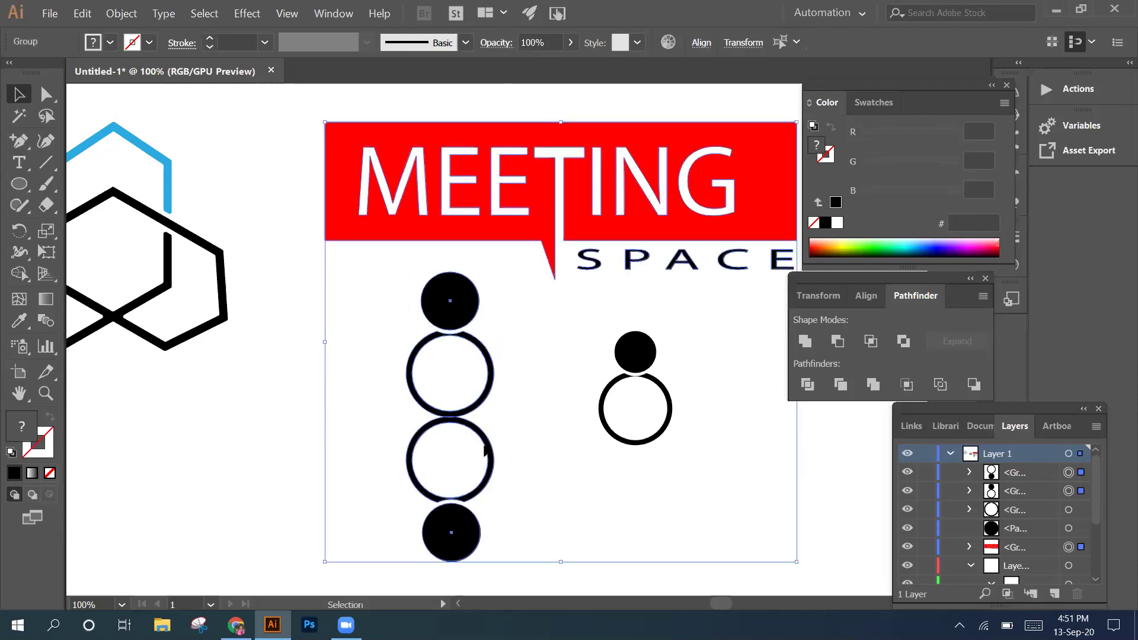
pyautogui.rightClick(489, 389)
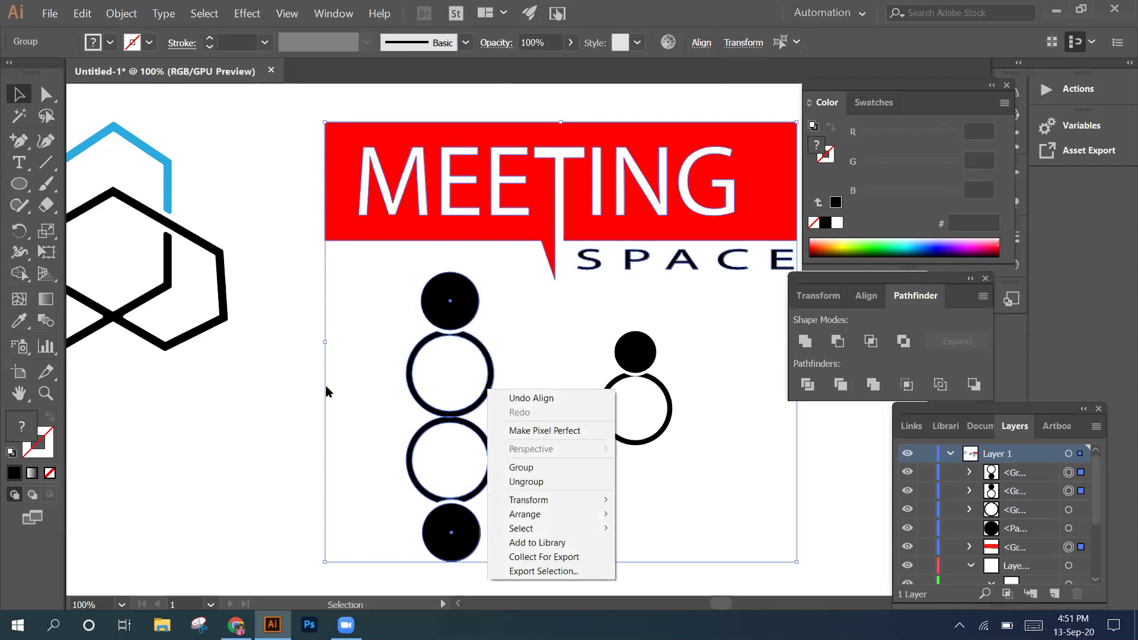
pyautogui.press('Escape')
pyautogui.click(529, 540)
pyautogui.moveTo(531, 548); pyautogui.dragTo(380, 278)
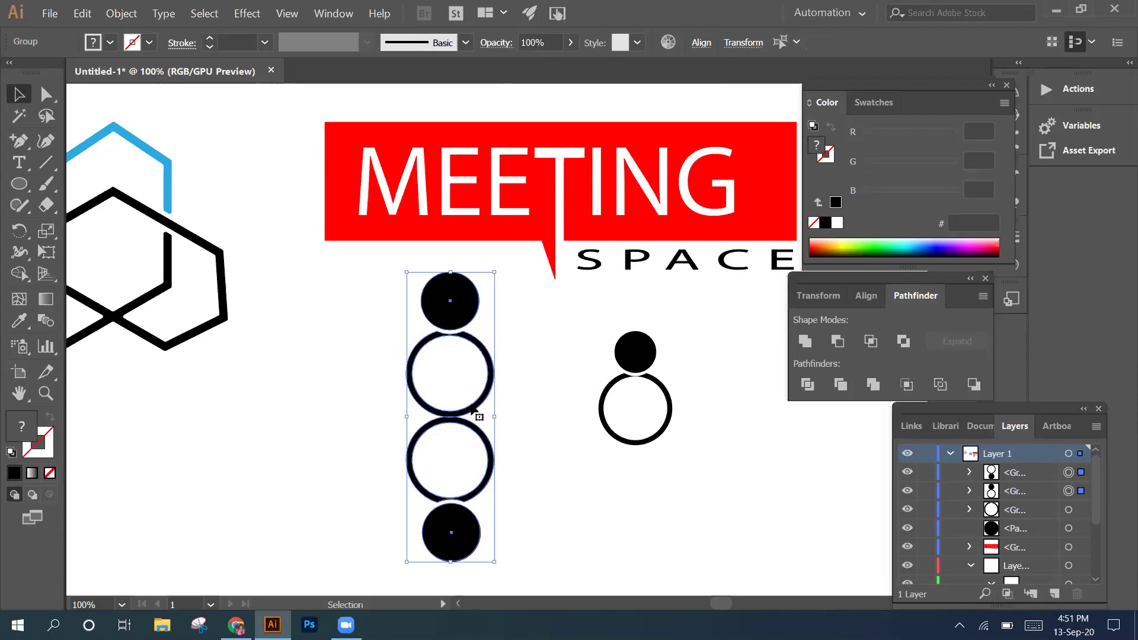
pyautogui.rightClick(474, 408)
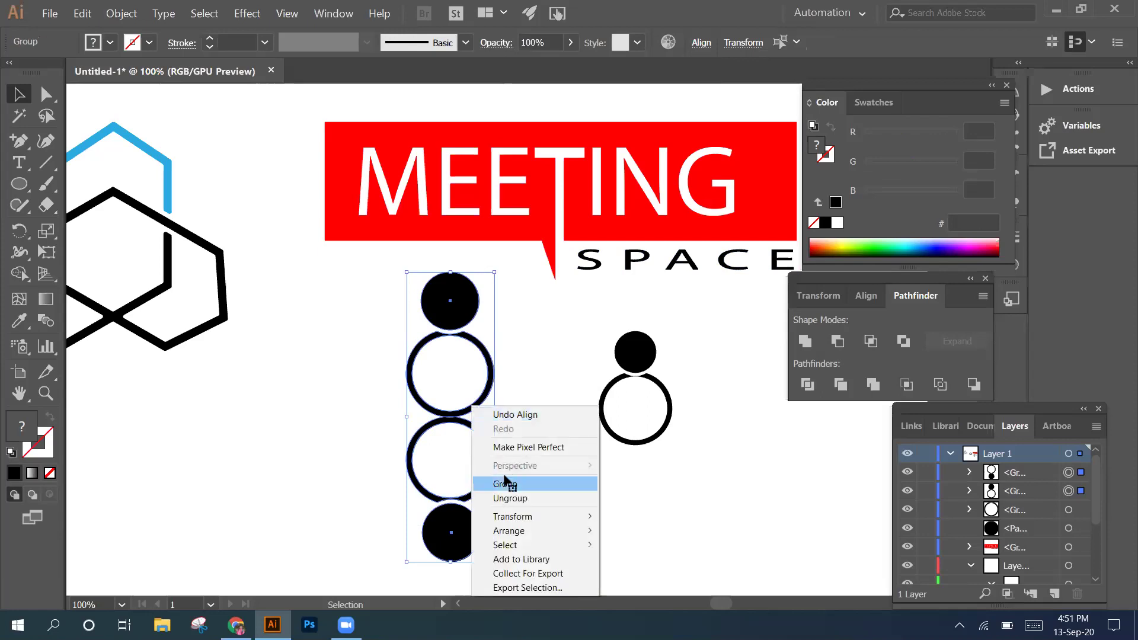
pyautogui.click(504, 483)
pyautogui.click(490, 416)
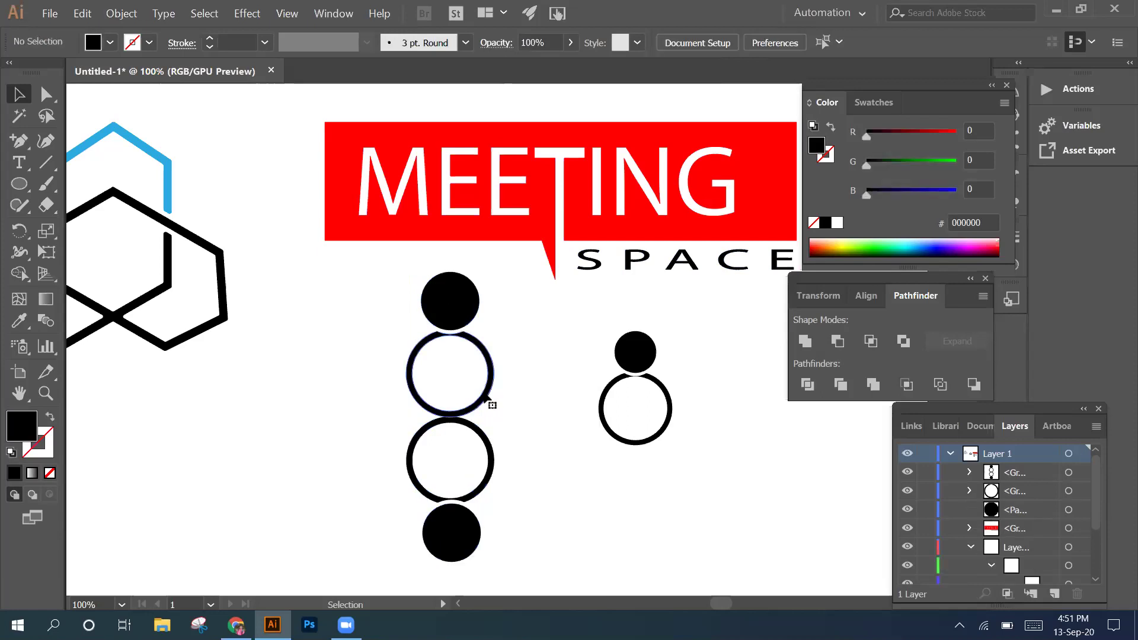
# Move the grouped two-person column about 49 px to the right
pyautogui.click(495, 398)
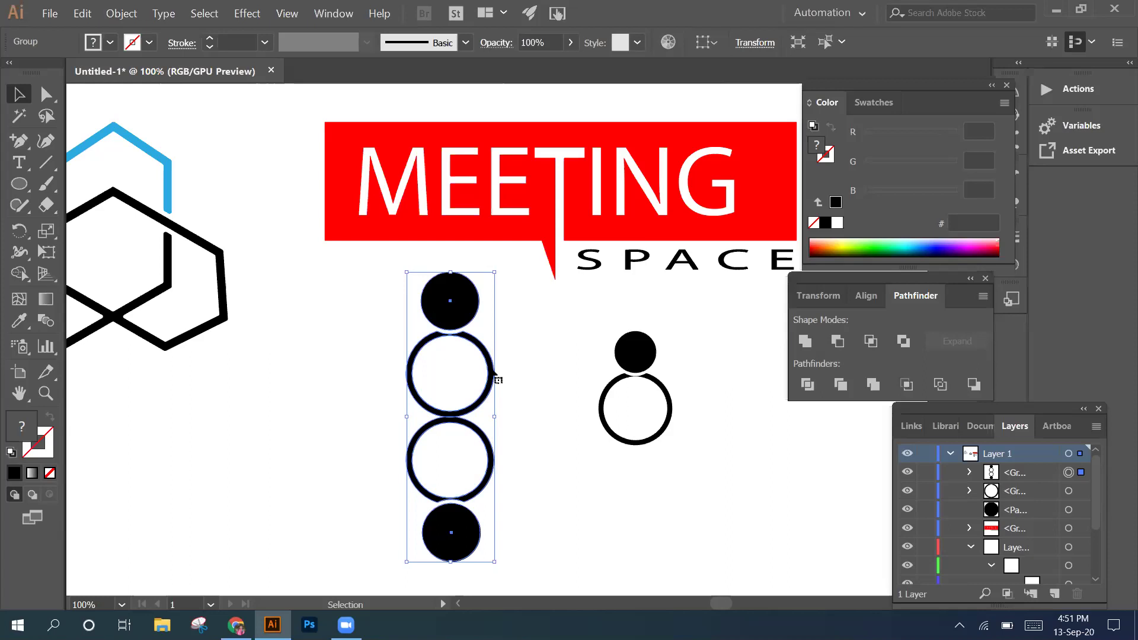
pyautogui.moveTo(496, 368); pyautogui.dragTo(519, 369)
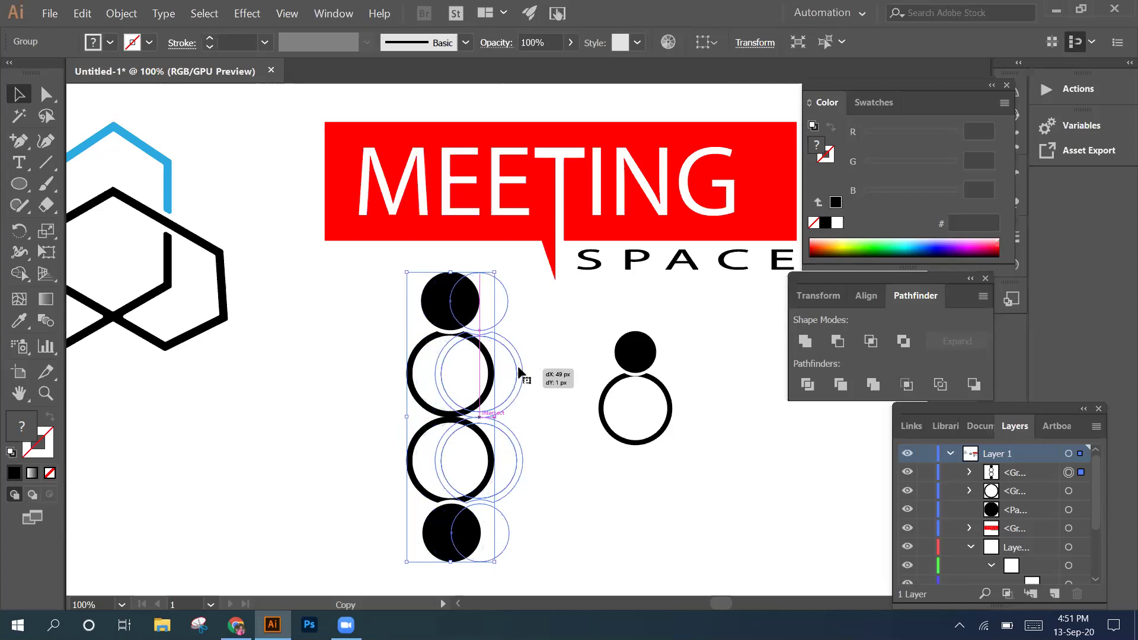
pyautogui.moveTo(519, 369)
pyautogui.mouseDown()
pyautogui.moveTo(501, 371)
pyautogui.moveTo(521, 369)
pyautogui.mouseUp()
pyautogui.press('z')
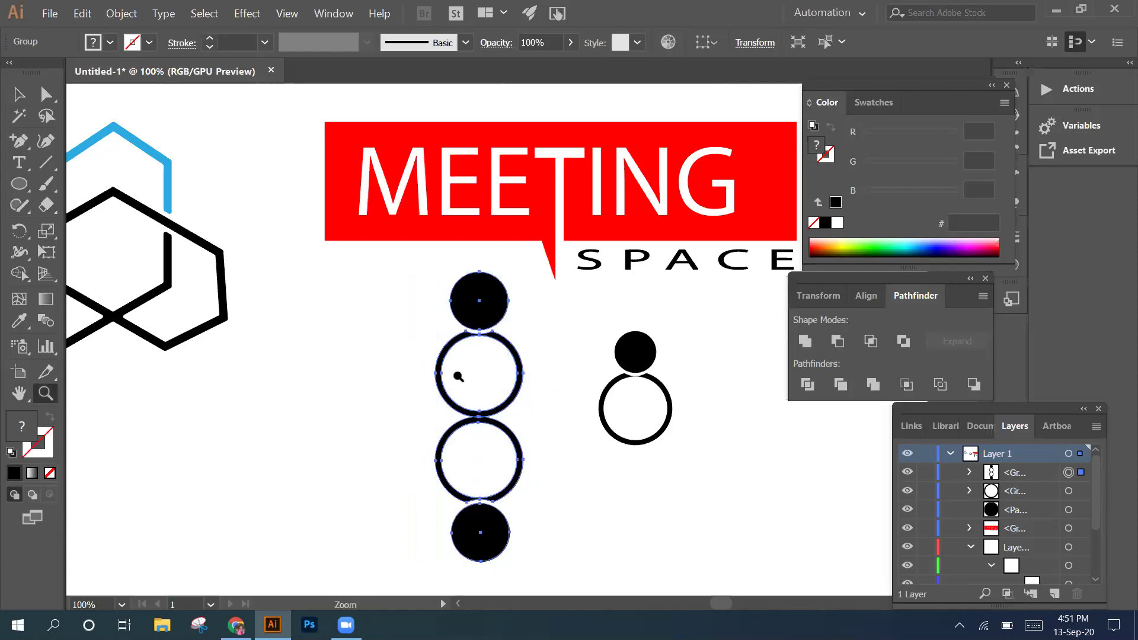
pyautogui.click(418, 379)
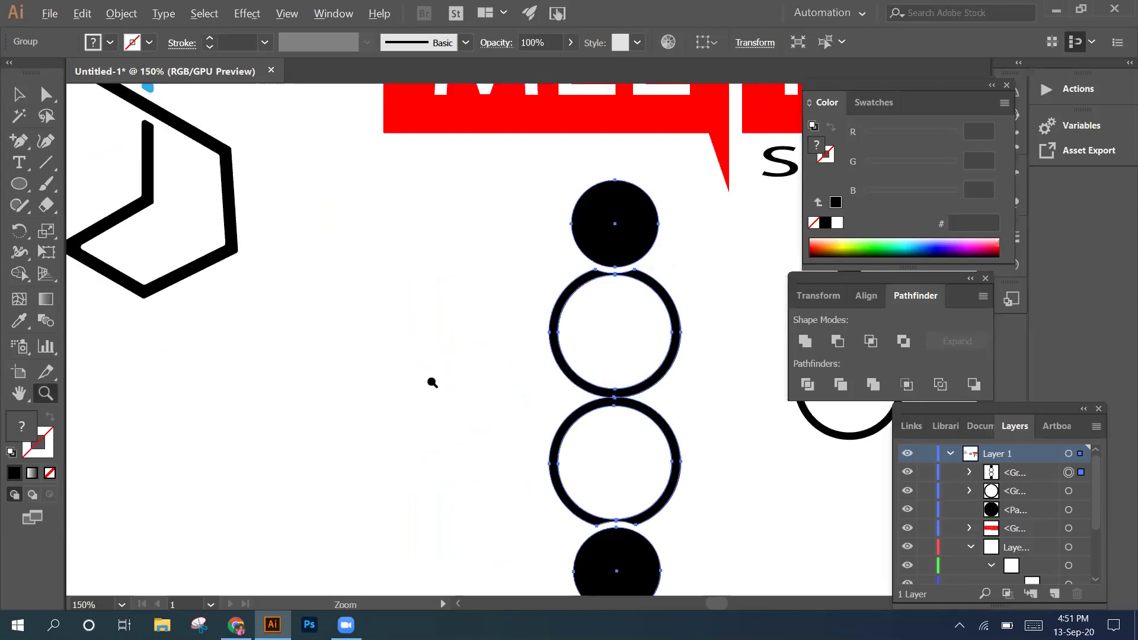
pyautogui.keyDown('alt'); pyautogui.click(432, 383); pyautogui.keyUp('alt')
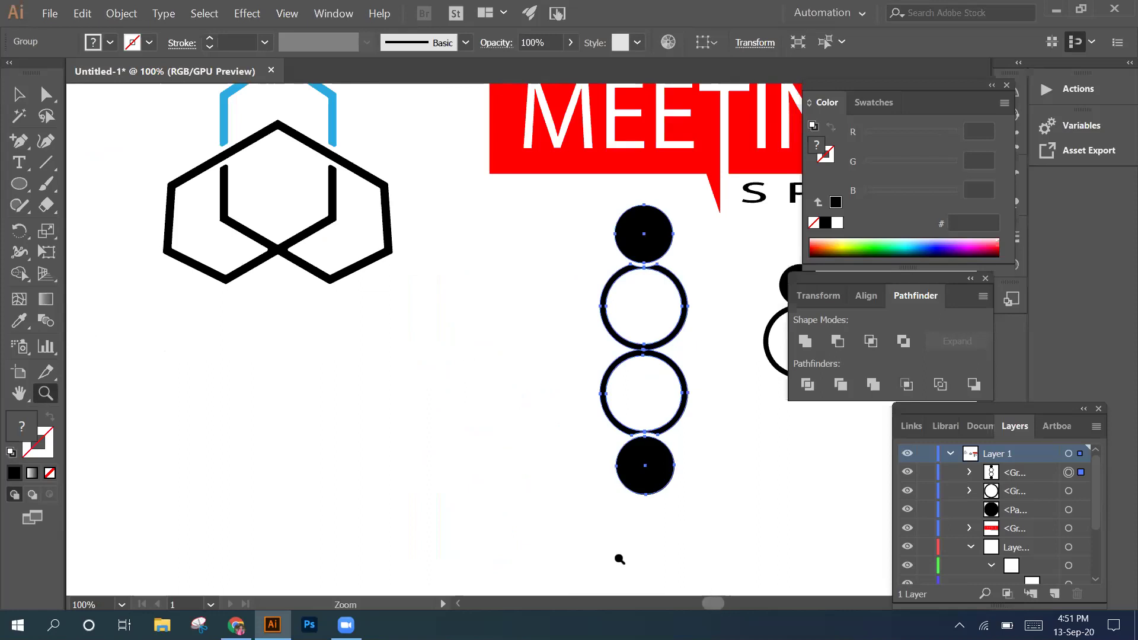
pyautogui.hscroll(3, 113, 262)
pyautogui.click(18, 95)
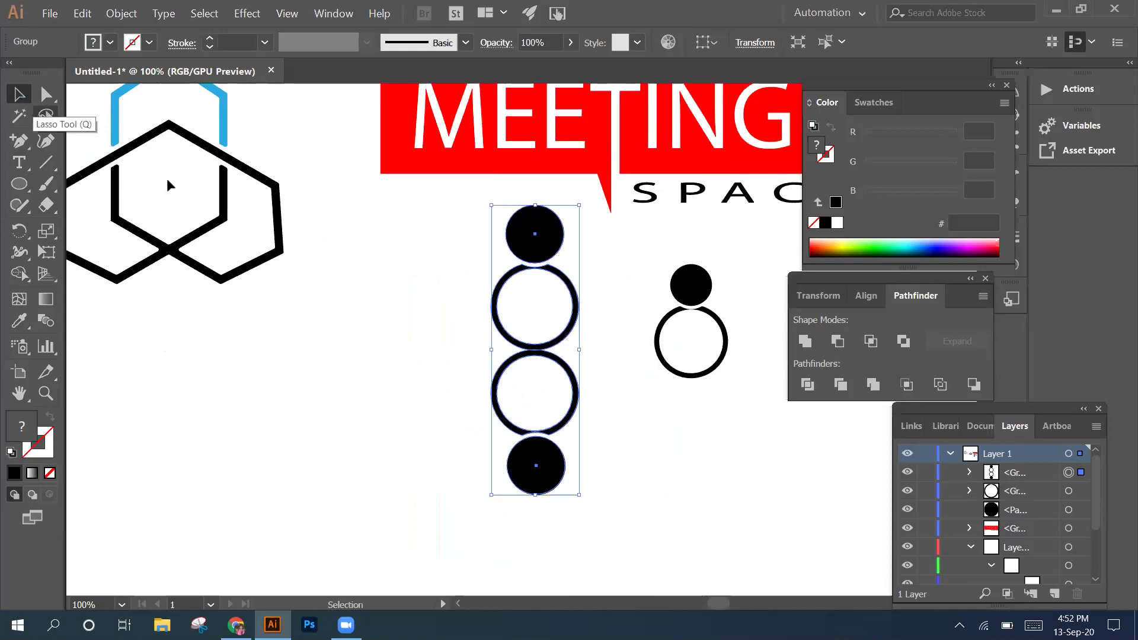
# Copy the two-person column and paste the duplicate in front at the same position
pyautogui.moveTo(563, 394); pyautogui.dragTo(592, 459)
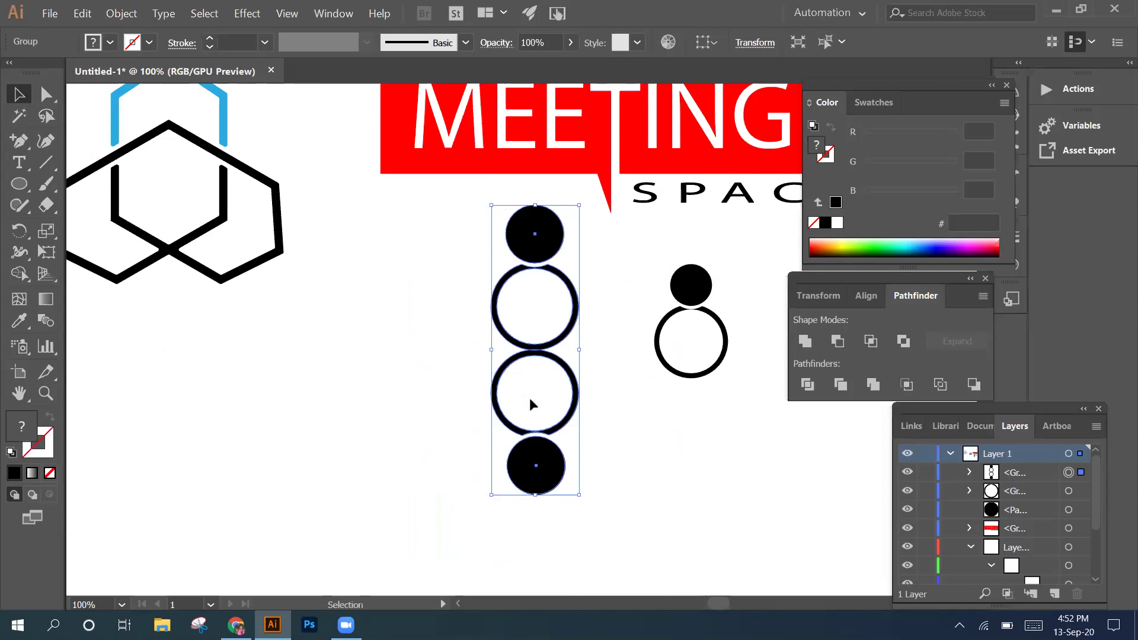
pyautogui.rightClick(508, 334)
pyautogui.press('Escape')
pyautogui.click(480, 338)
pyautogui.click(506, 337)
pyautogui.hotkey('ctrl', 'c')
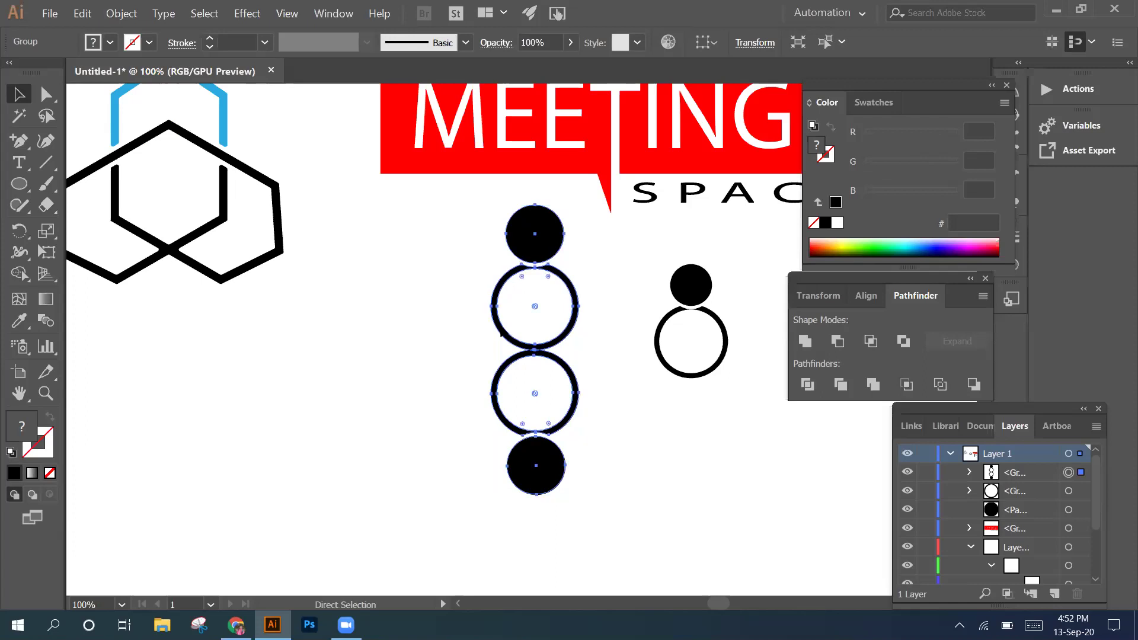
pyautogui.hotkey('ctrl', 'f')
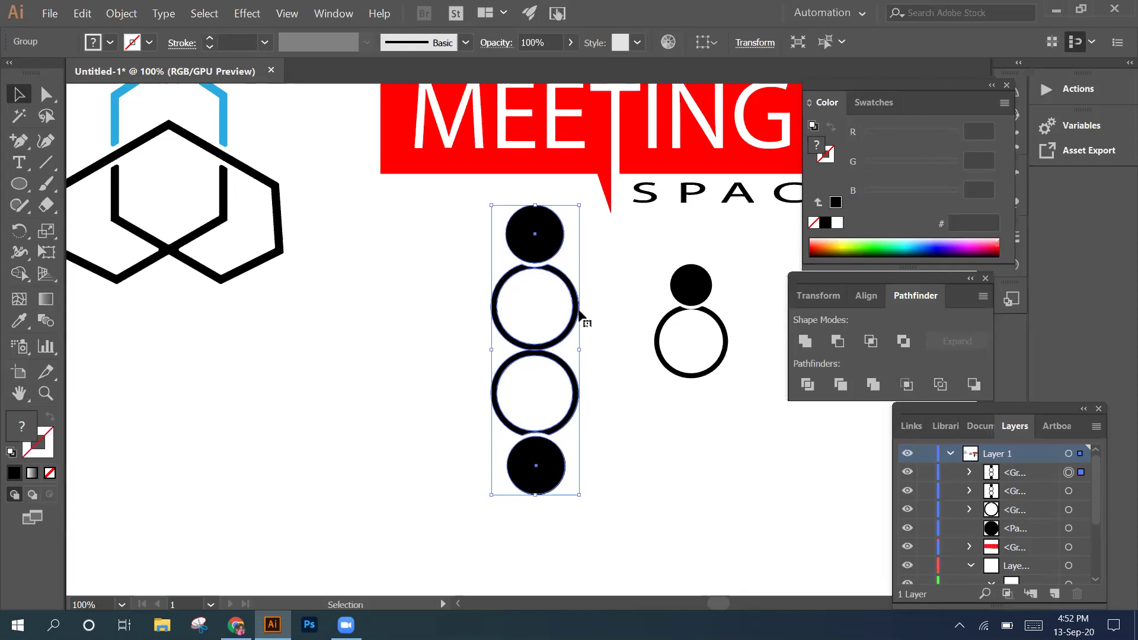
pyautogui.press('shift')
pyautogui.moveTo(582, 345); pyautogui.dragTo(582, 352)
pyautogui.moveTo(582, 343)
pyautogui.mouseDown()
pyautogui.moveTo(582, 363)
pyautogui.moveTo(584, 348)
pyautogui.mouseUp()
pyautogui.press('shift')
pyautogui.moveTo(582, 203); pyautogui.dragTo(599, 235)
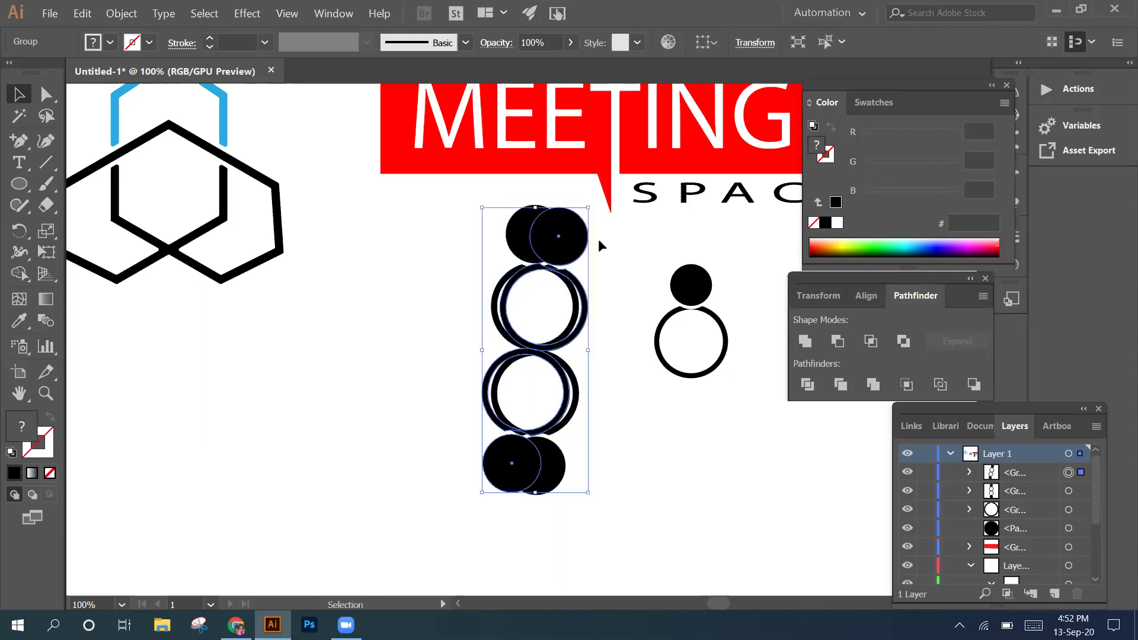
pyautogui.press('ctrl')
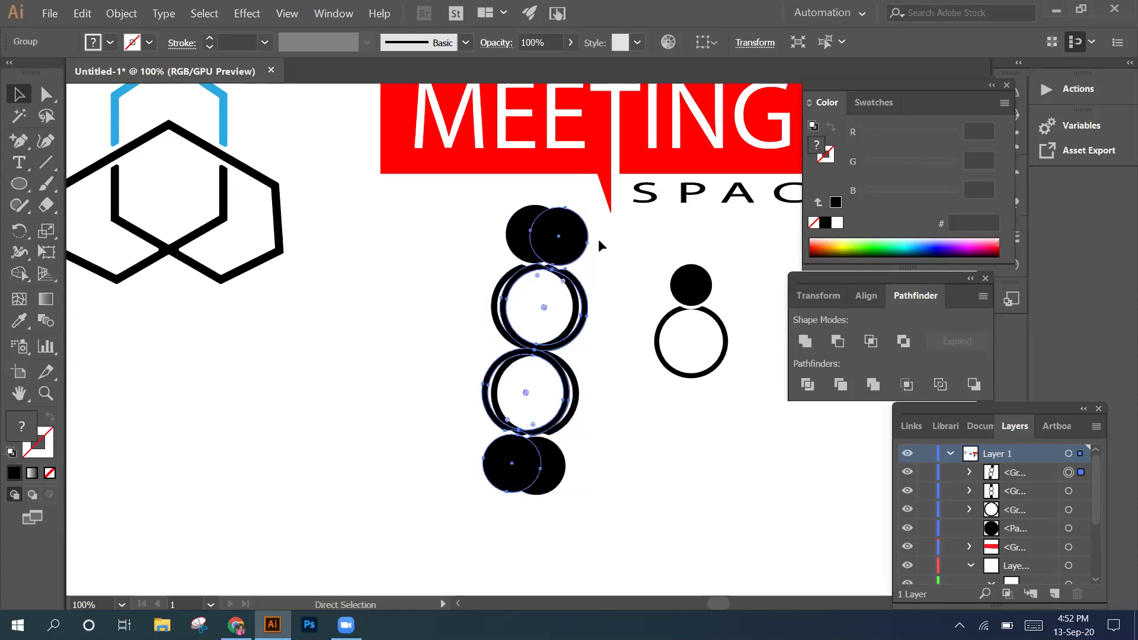
pyautogui.hotkey('ctrl', 'z')
# Rotate the front copy of the column by 270° about its centre to form a four-person cross, and deselect it
pyautogui.press('shift')
pyautogui.moveTo(585, 199); pyautogui.dragTo(651, 359)
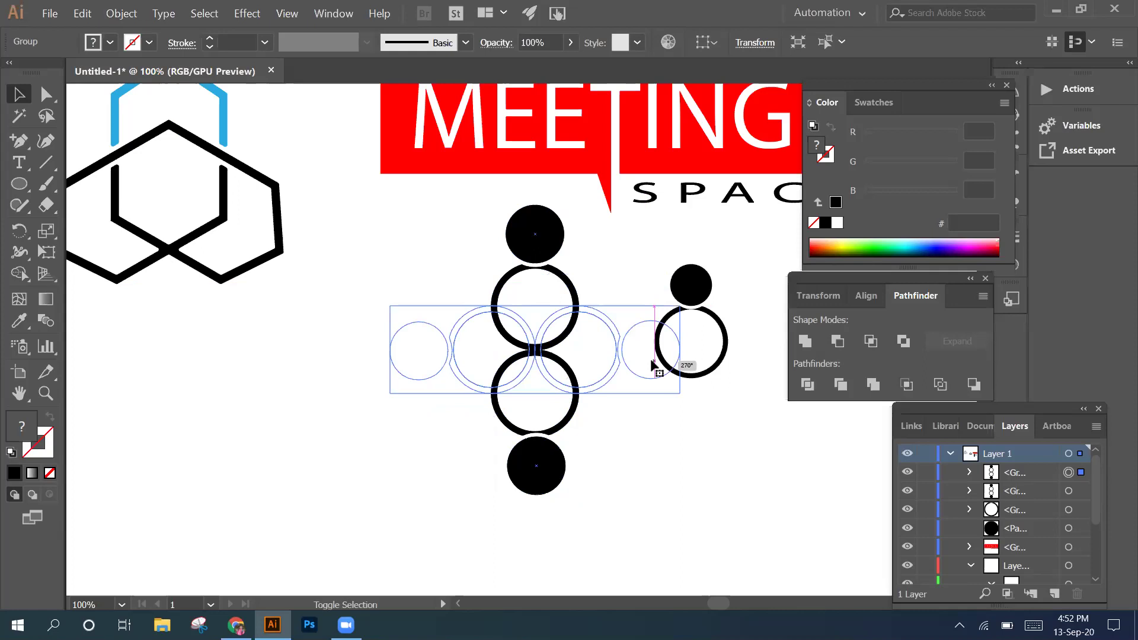
pyautogui.moveTo(651, 363); pyautogui.dragTo(653, 360)
pyautogui.click(613, 446)
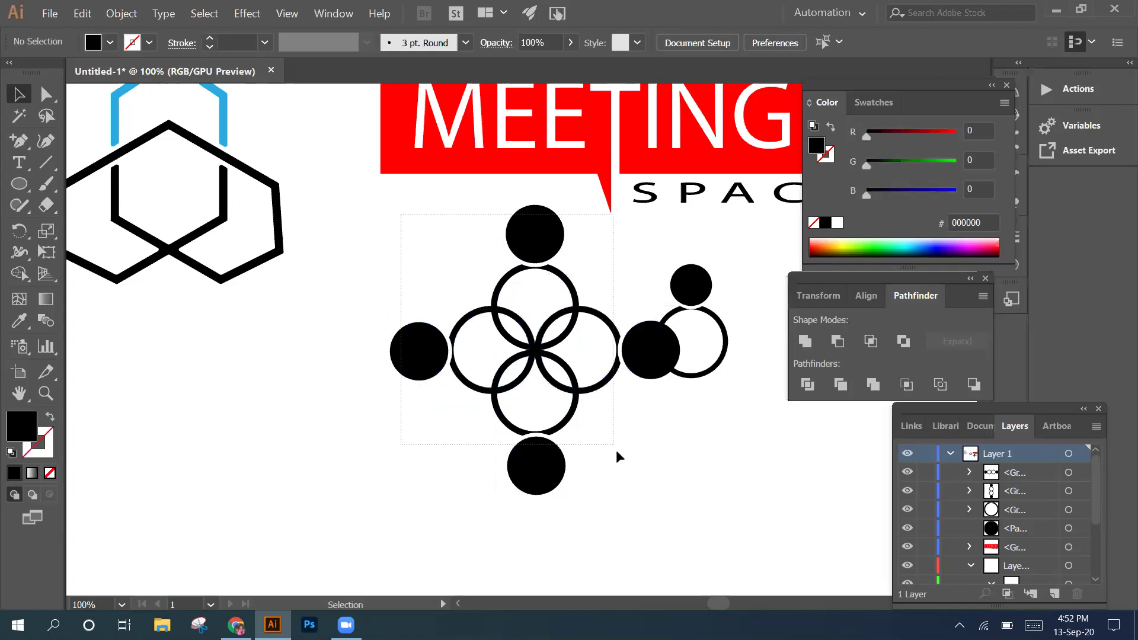
# Select both crossed columns and move them up and to the left, clear of the small person icon
pyautogui.moveTo(617, 450); pyautogui.dragTo(586, 396)
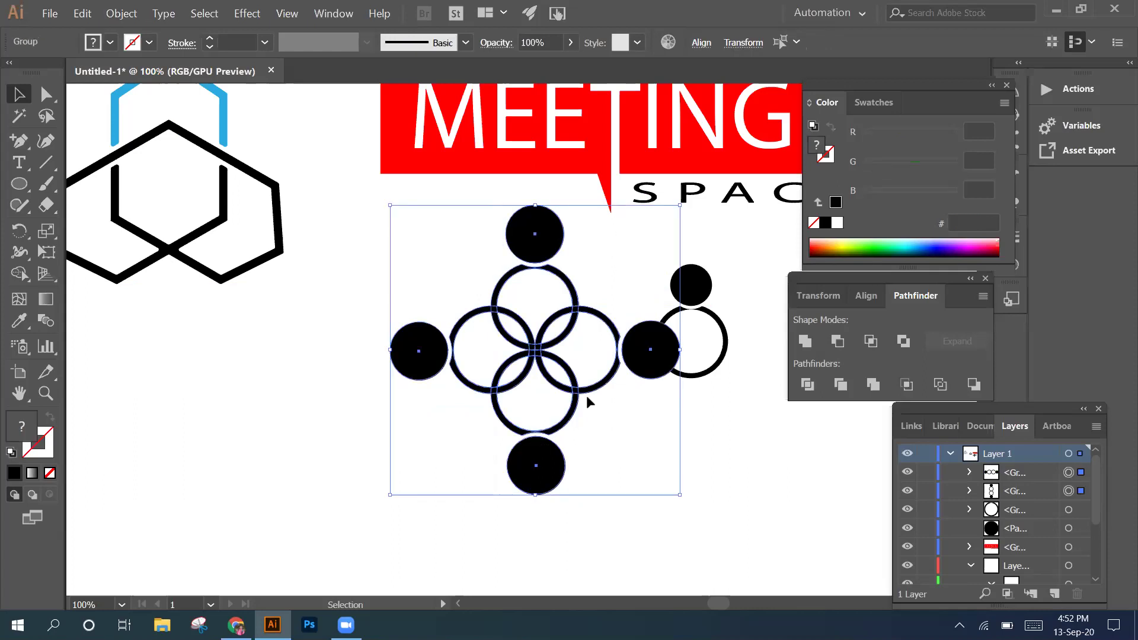
pyautogui.moveTo(586, 396); pyautogui.dragTo(560, 322)
pyautogui.scroll(-3, 155, 286)
# Draw a circle about the size of one ring on the empty canvas beside the cross and fill it white
pyautogui.click(155, 286)
pyautogui.moveTo(19, 183); pyautogui.dragTo(197, 322)
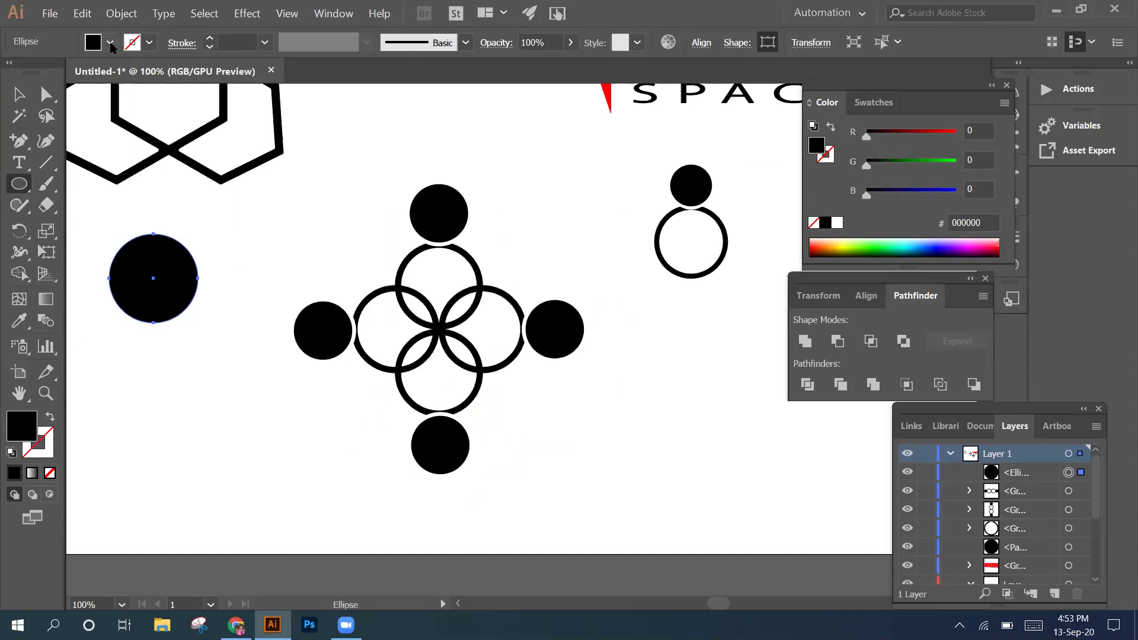
pyautogui.click(110, 42)
pyautogui.click(36, 72)
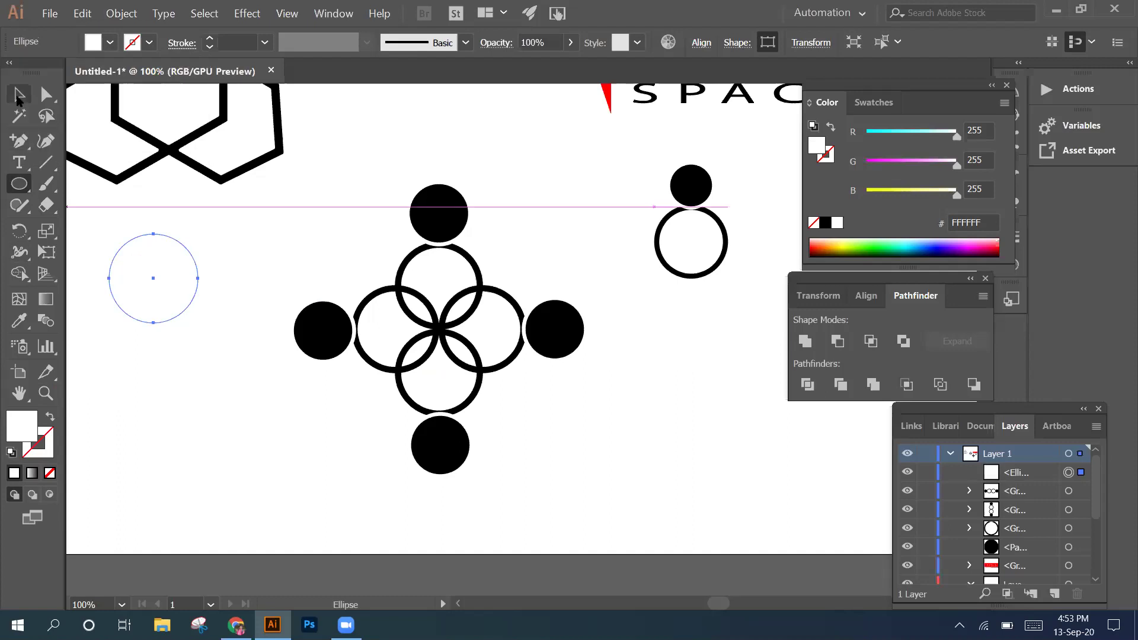
# Move the white circle over the centre of the cross to cover the overlapping ring lines, and deselect it
pyautogui.click(18, 95)
pyautogui.moveTo(173, 241); pyautogui.dragTo(459, 290)
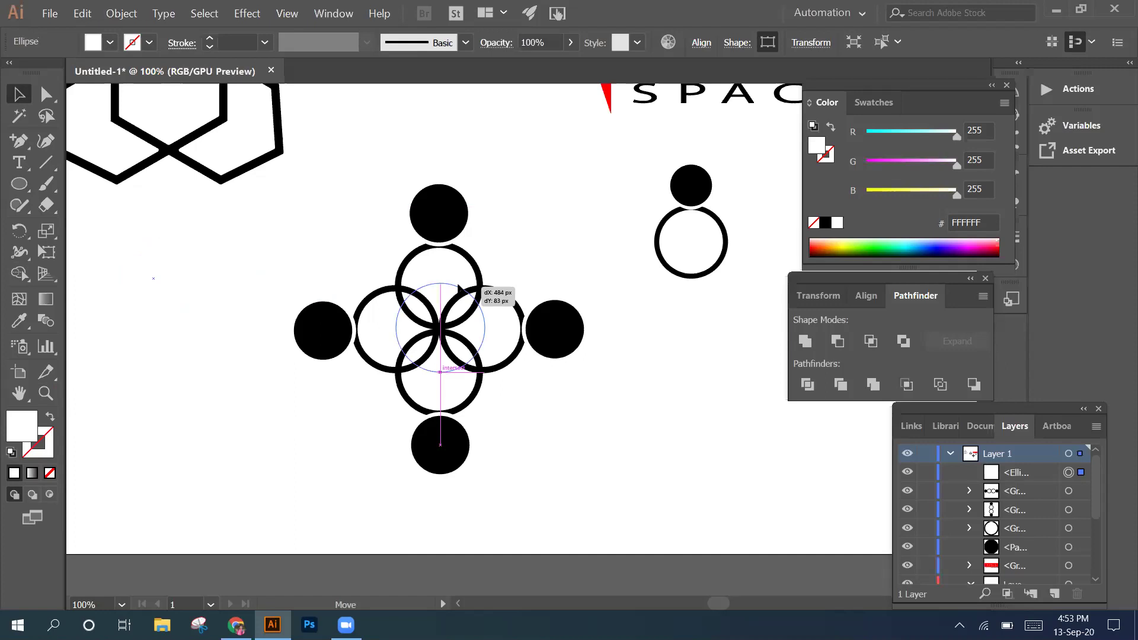
pyautogui.moveTo(459, 290); pyautogui.dragTo(459, 286)
pyautogui.click(529, 291)
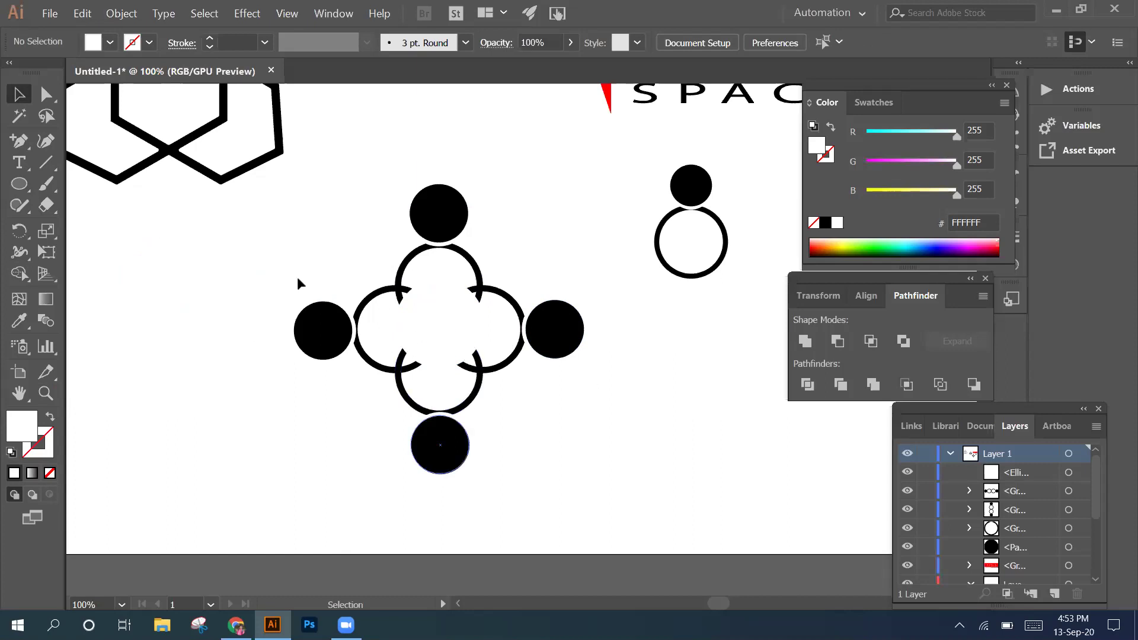
# Group the white circle with both crossed person columns and deselect the result
pyautogui.moveTo(311, 185); pyautogui.dragTo(392, 339)
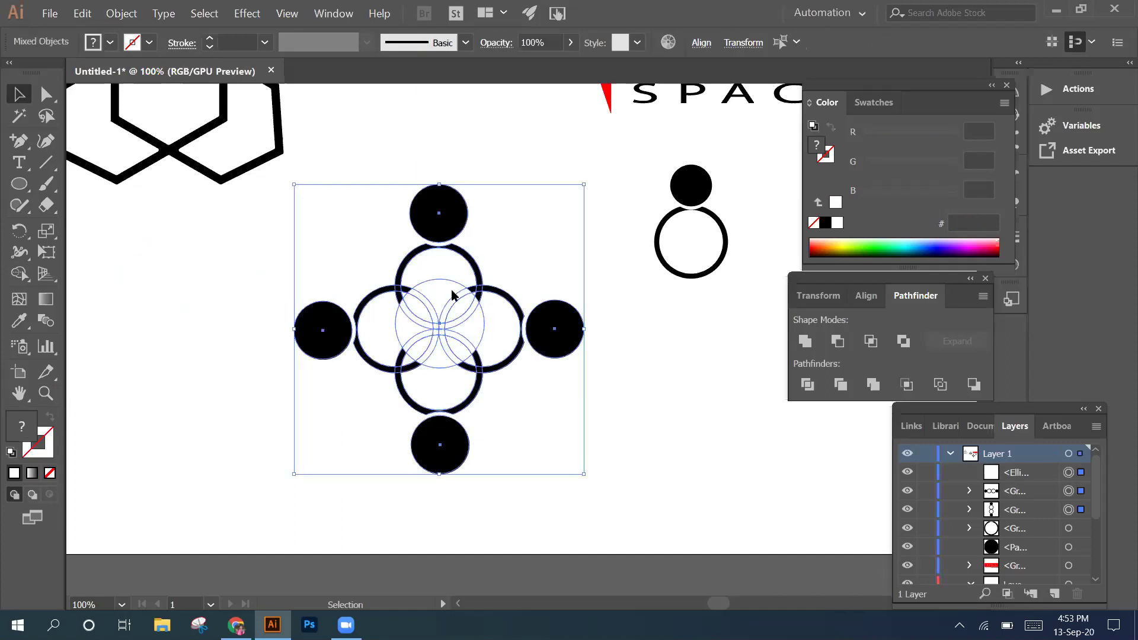
pyautogui.rightClick(435, 233)
pyautogui.press('Down')
pyautogui.press('Return')
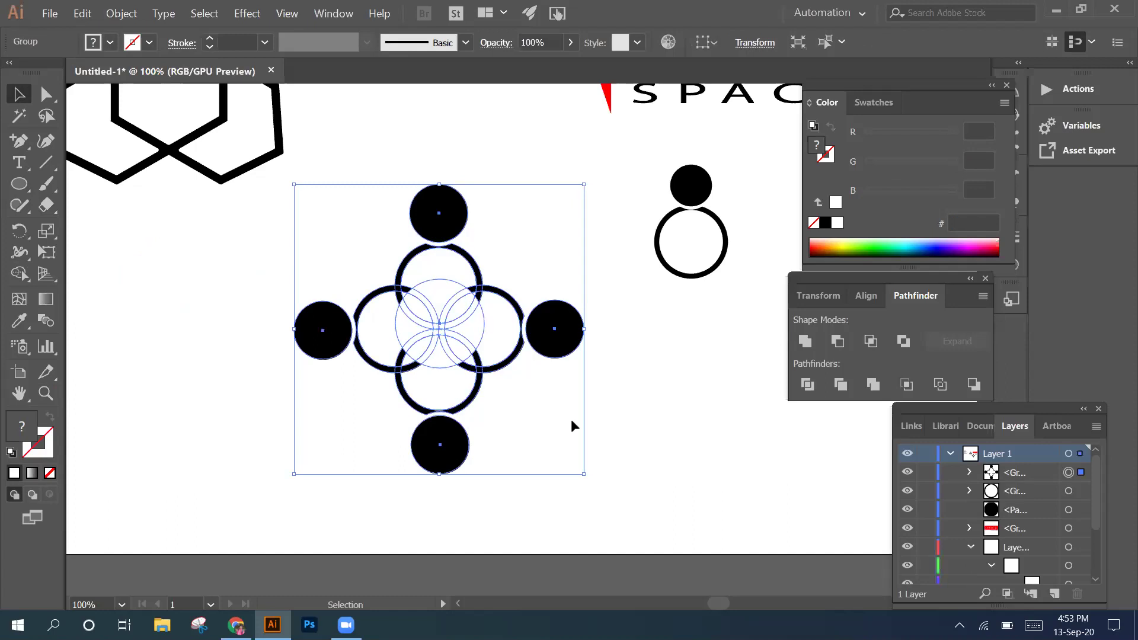
pyautogui.click(569, 428)
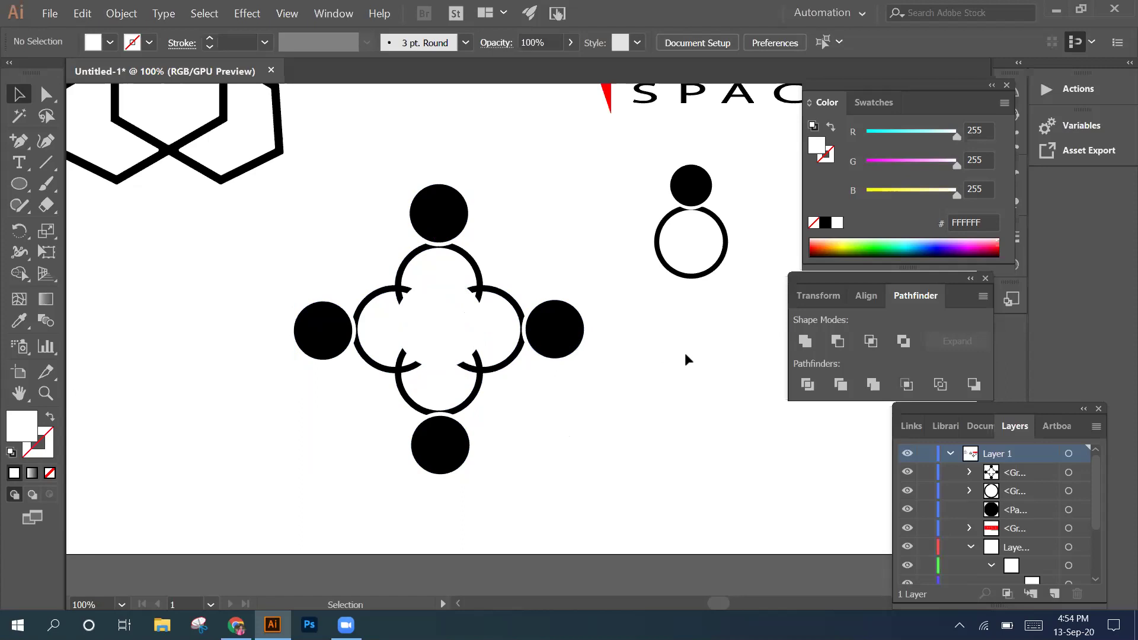
pyautogui.scroll(2, 685, 353)
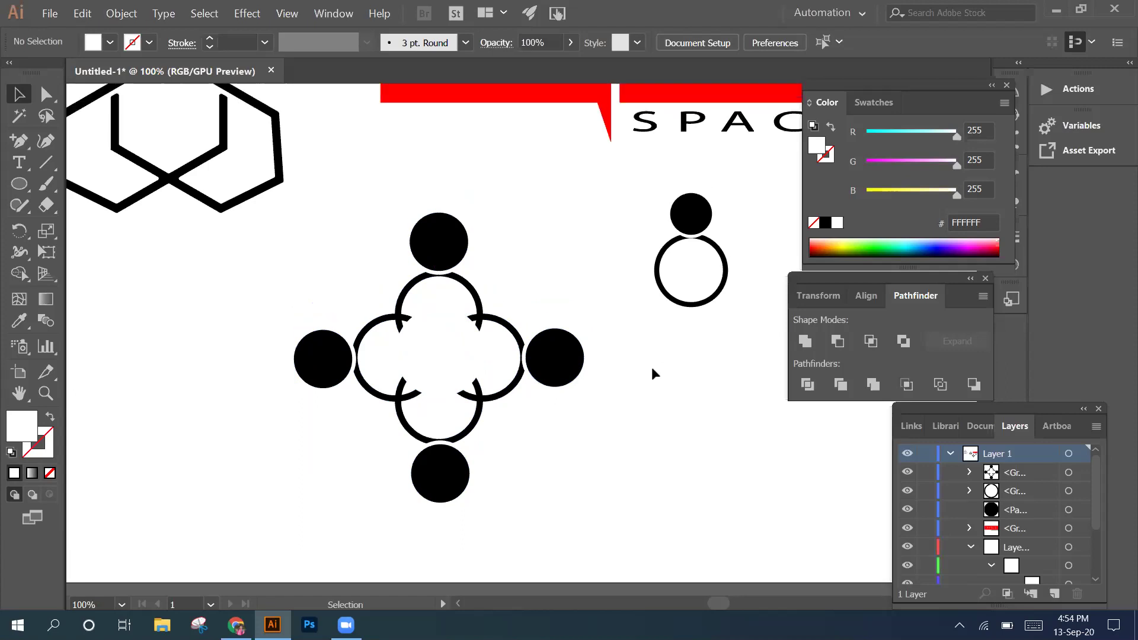
pyautogui.scroll(6, 587, 293)
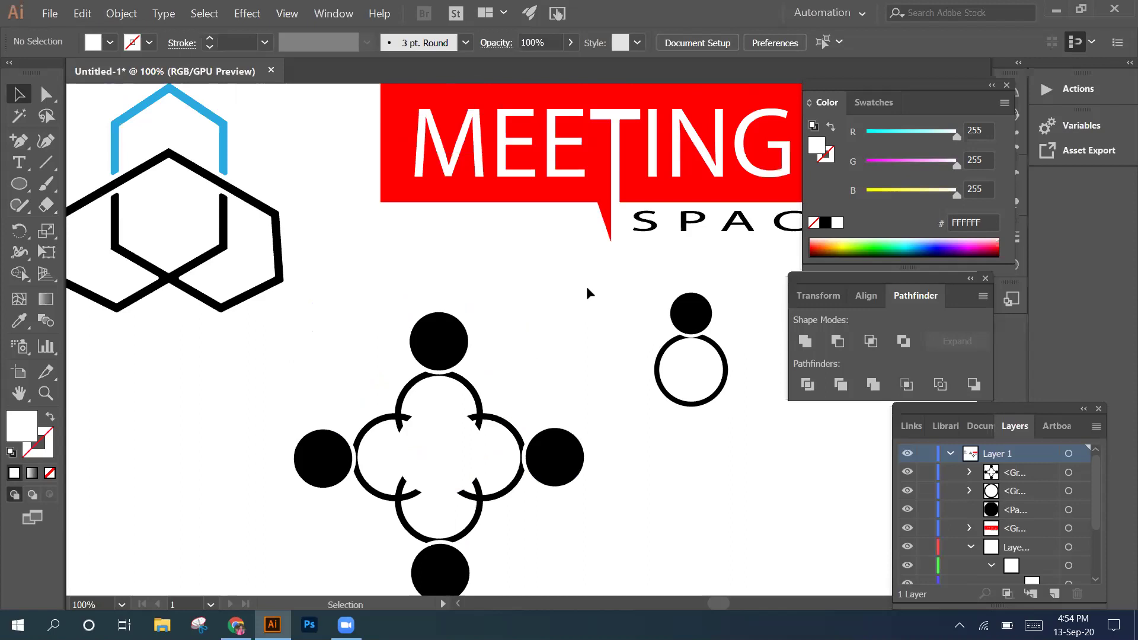
pyautogui.scroll(-1, 551, 275)
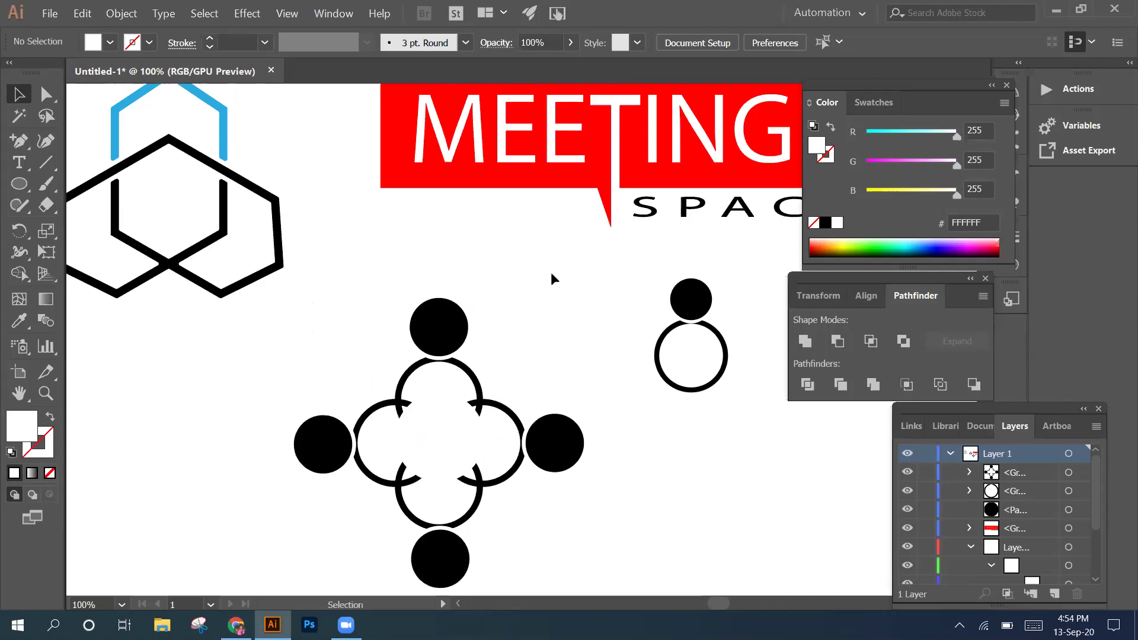
pyautogui.scroll(-1, 551, 278)
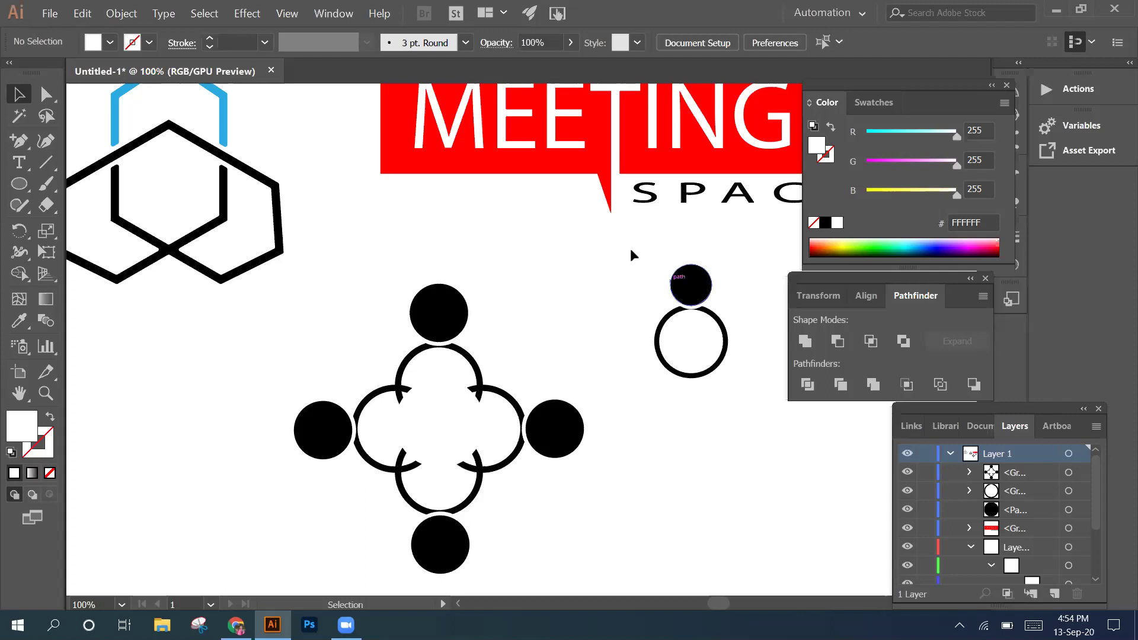
pyautogui.scroll(3, 631, 249)
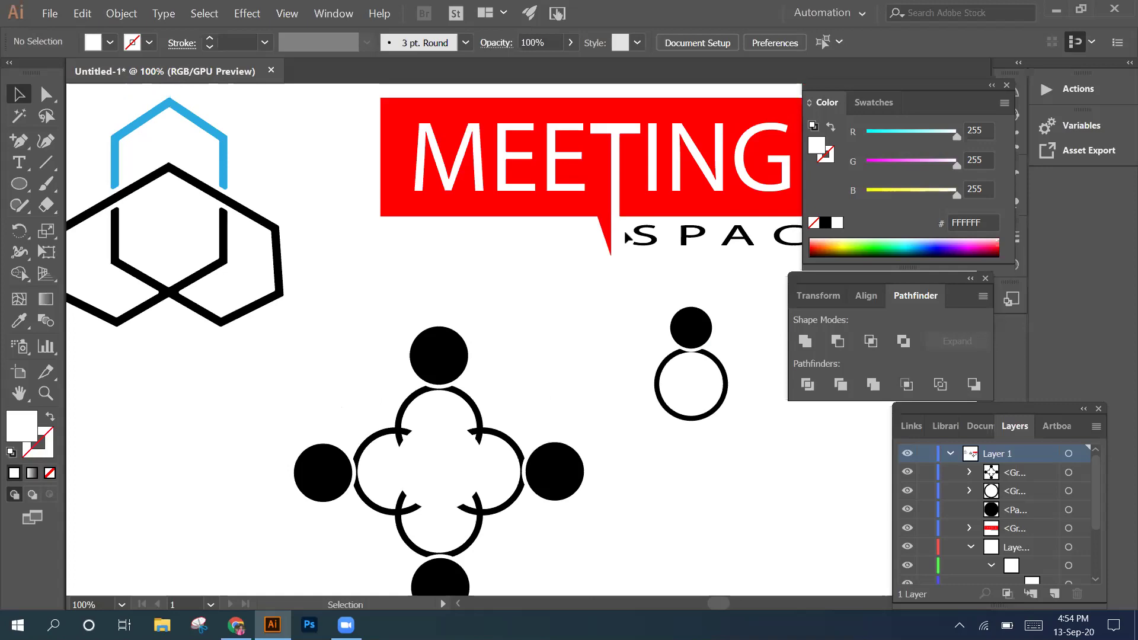
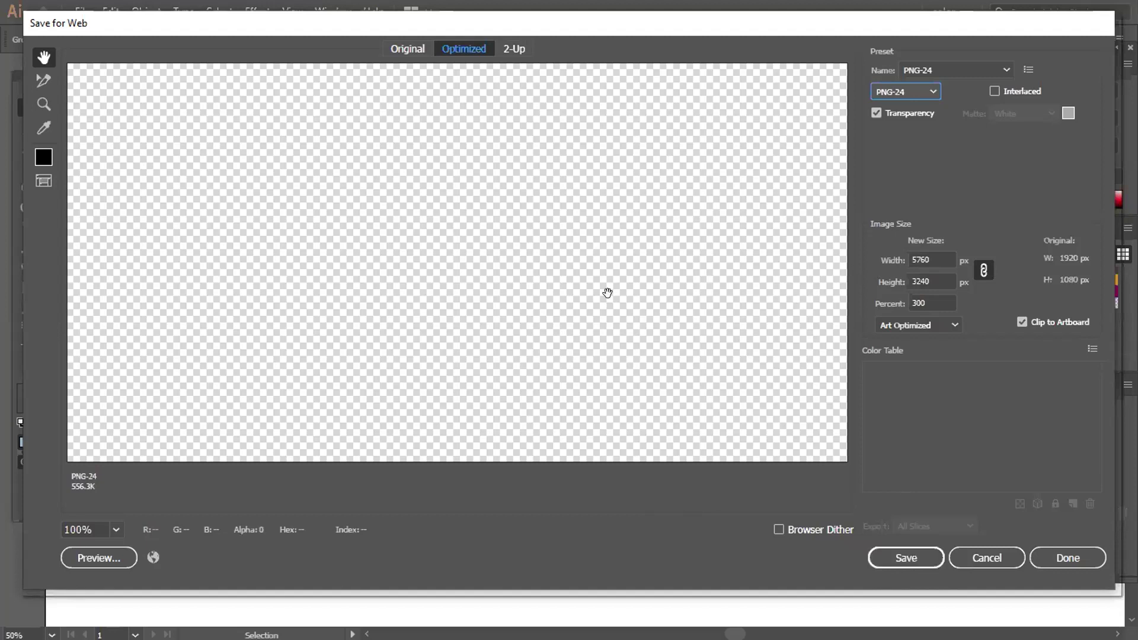
# Turn off transparency for the PNG-24 export of the circular line patterns
pyautogui.click(43, 58)
pyautogui.moveTo(294, 182); pyautogui.dragTo(246, 385)
pyautogui.moveTo(300, 224); pyautogui.dragTo(410, 358)
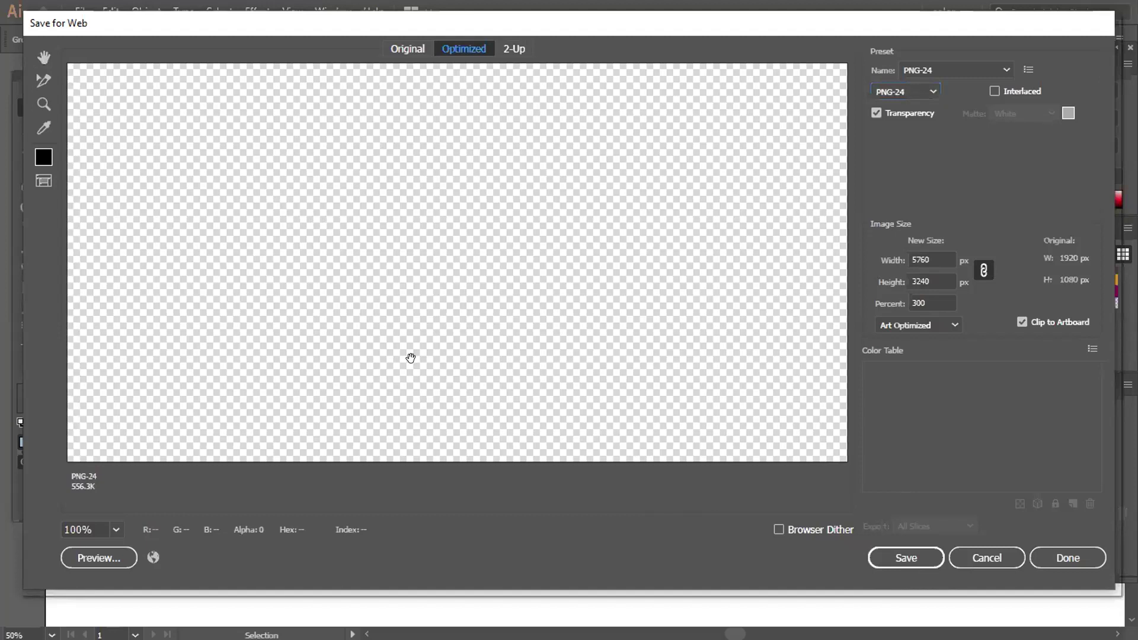
pyautogui.hotkey('ctrl', '0')
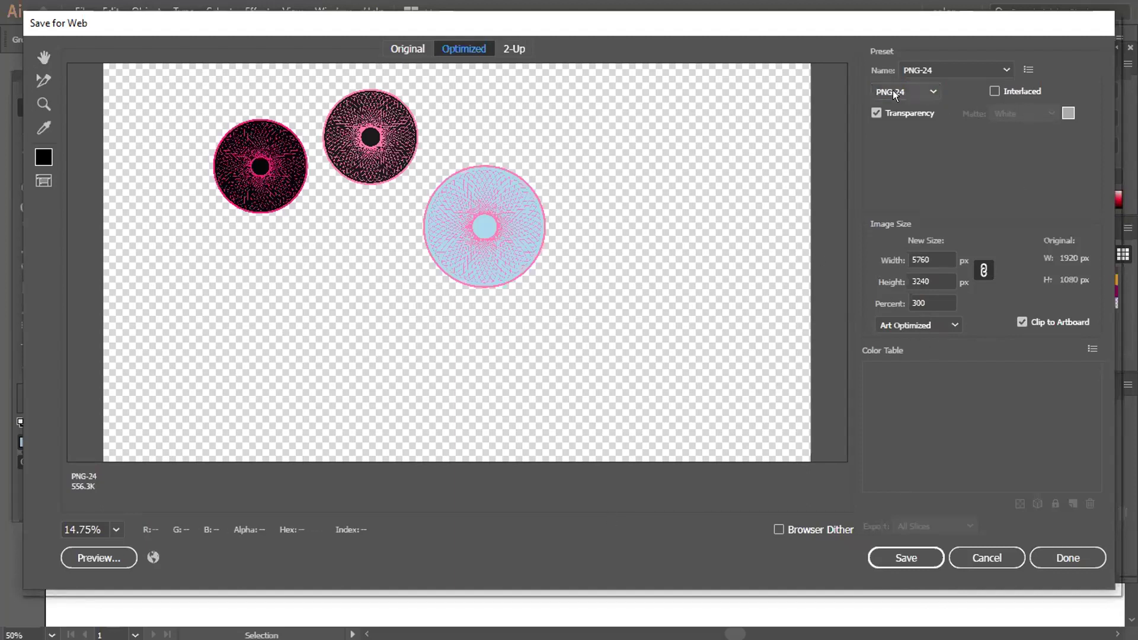
pyautogui.click(875, 108)
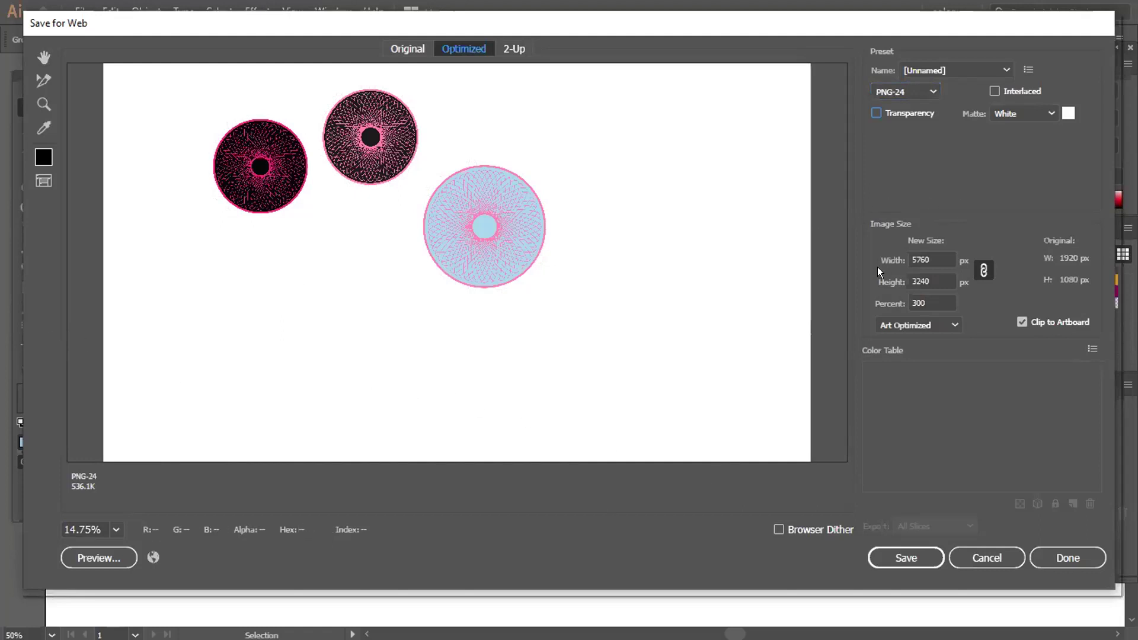
# Save the PNG export under its current file name in the LEDP > Illustrator > 300ppi folder on drive D
pyautogui.click(906, 557)
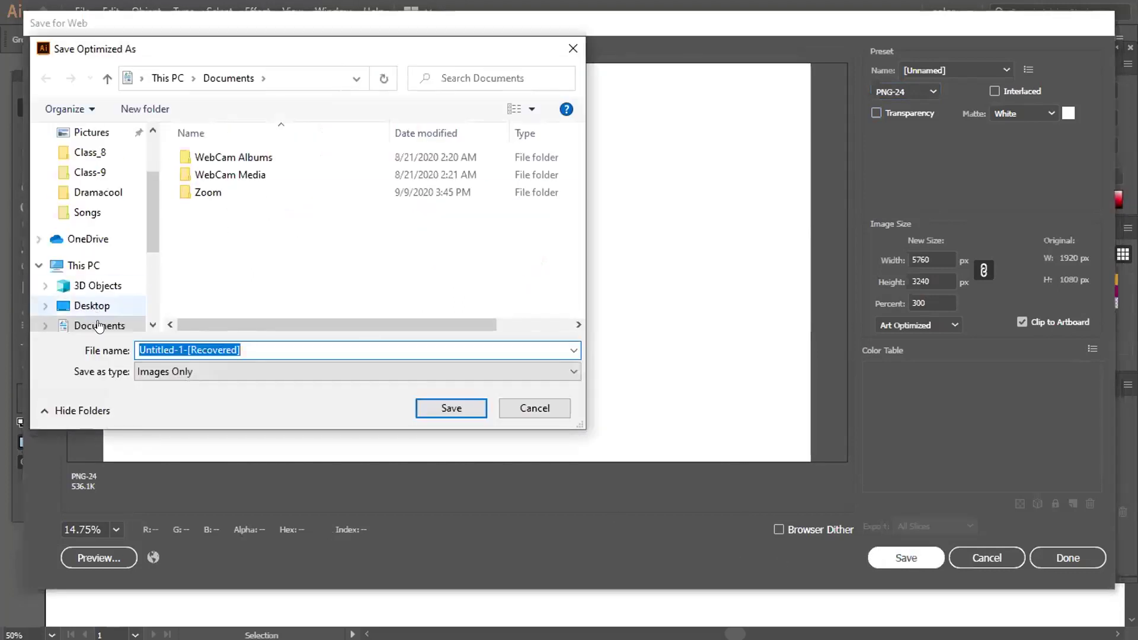
pyautogui.scroll(-3, 144, 225)
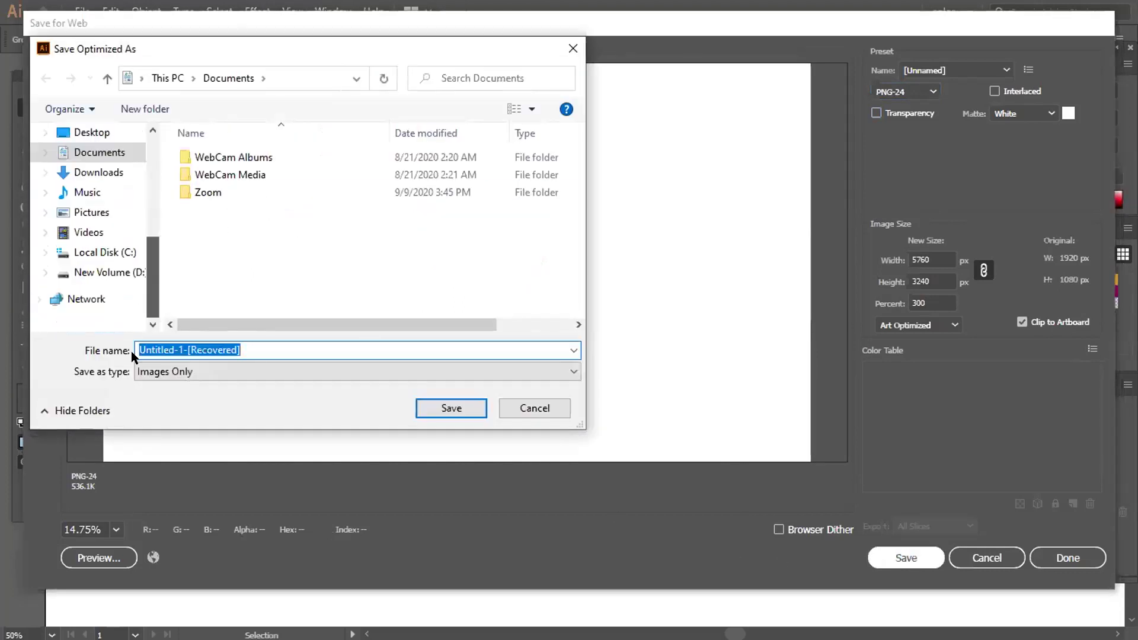
pyautogui.click(101, 273)
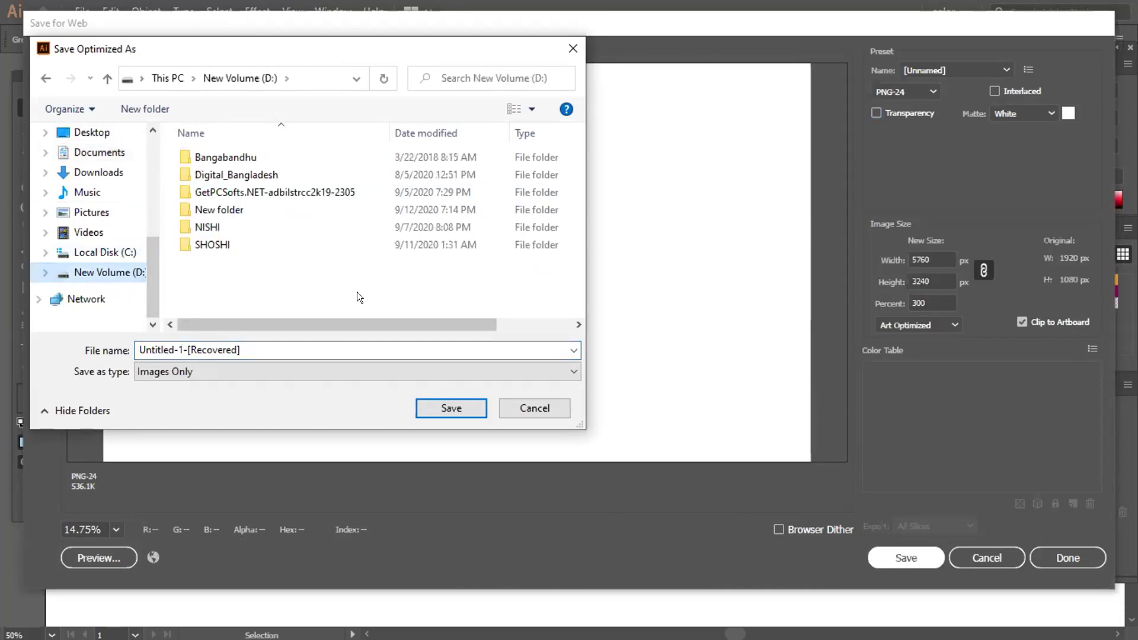
pyautogui.click(332, 245)
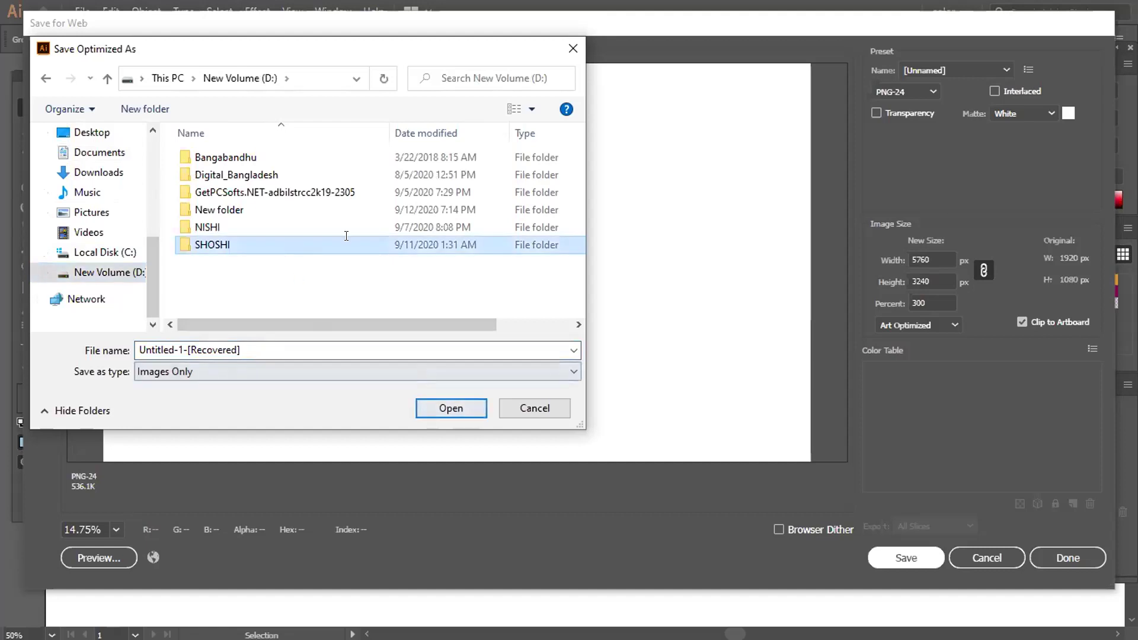
pyautogui.doubleClick(345, 240)
pyautogui.doubleClick(325, 191)
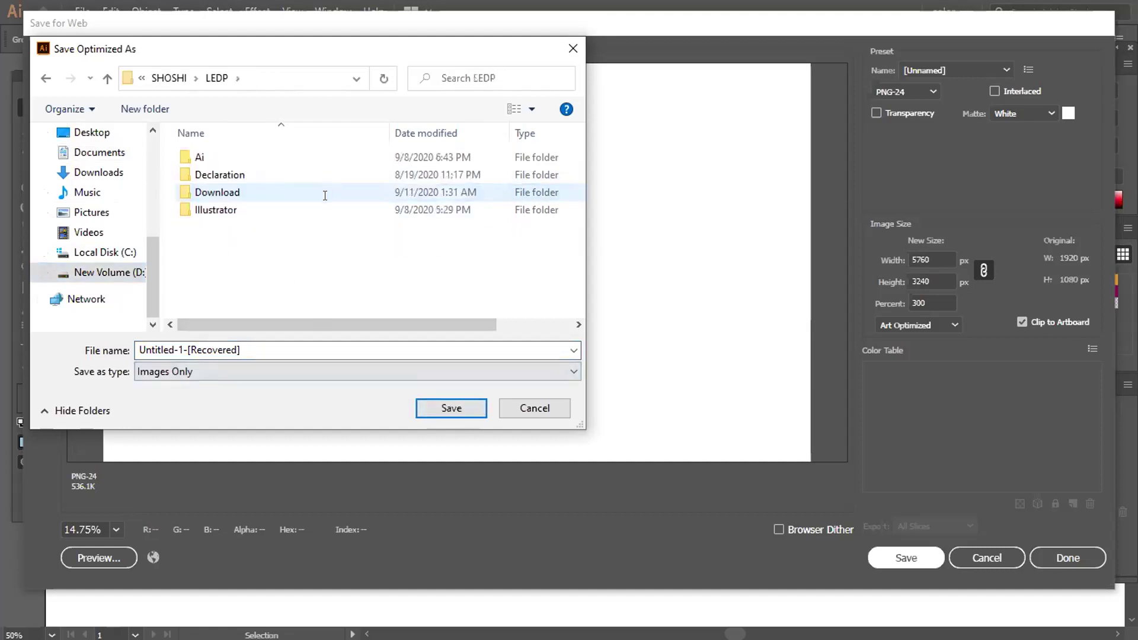
pyautogui.doubleClick(325, 202)
pyautogui.click(234, 182)
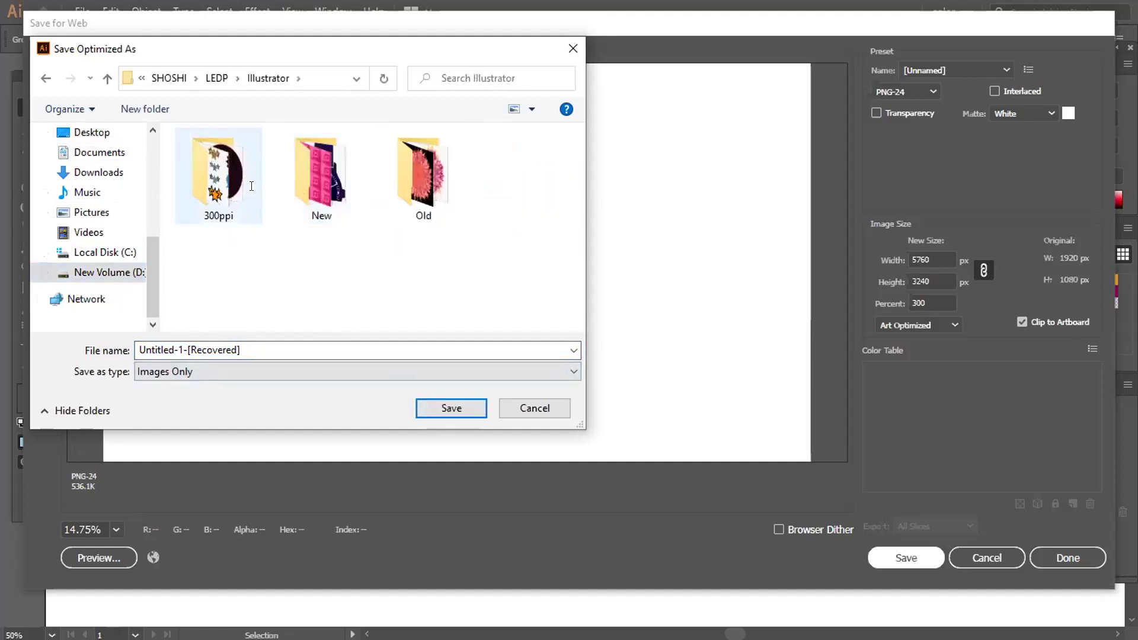
pyautogui.doubleClick(234, 182)
pyautogui.click(461, 408)
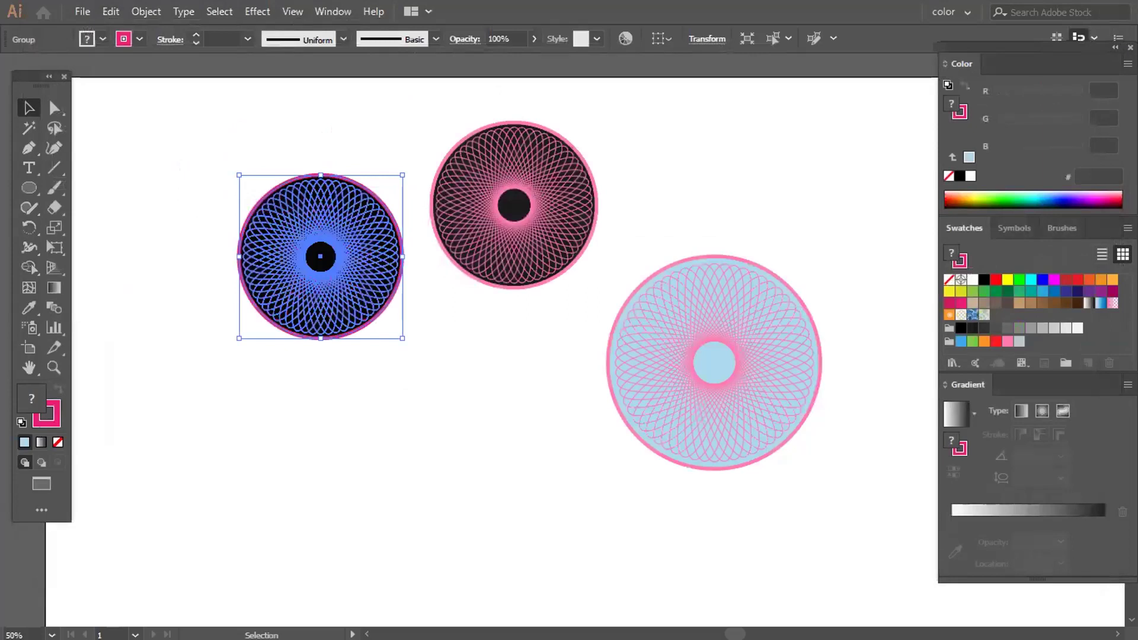
# Close the floating Color, Swatches and Gradient panels, and scale all three circular line patterns down together to about a quarter of their size
pyautogui.click(1129, 47)
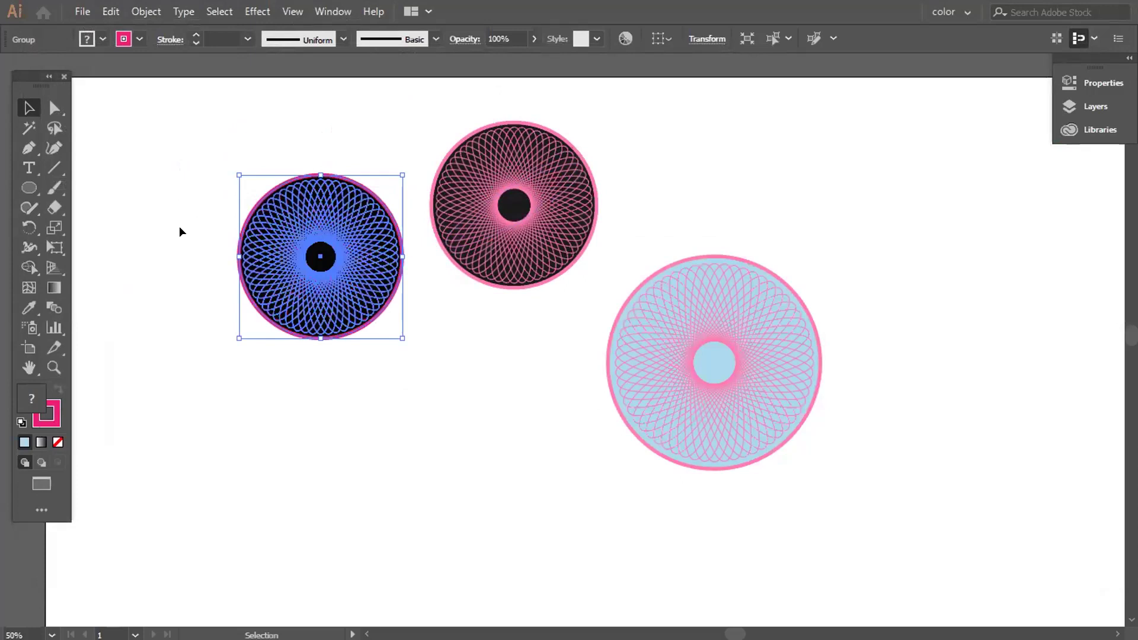
pyautogui.click(176, 169)
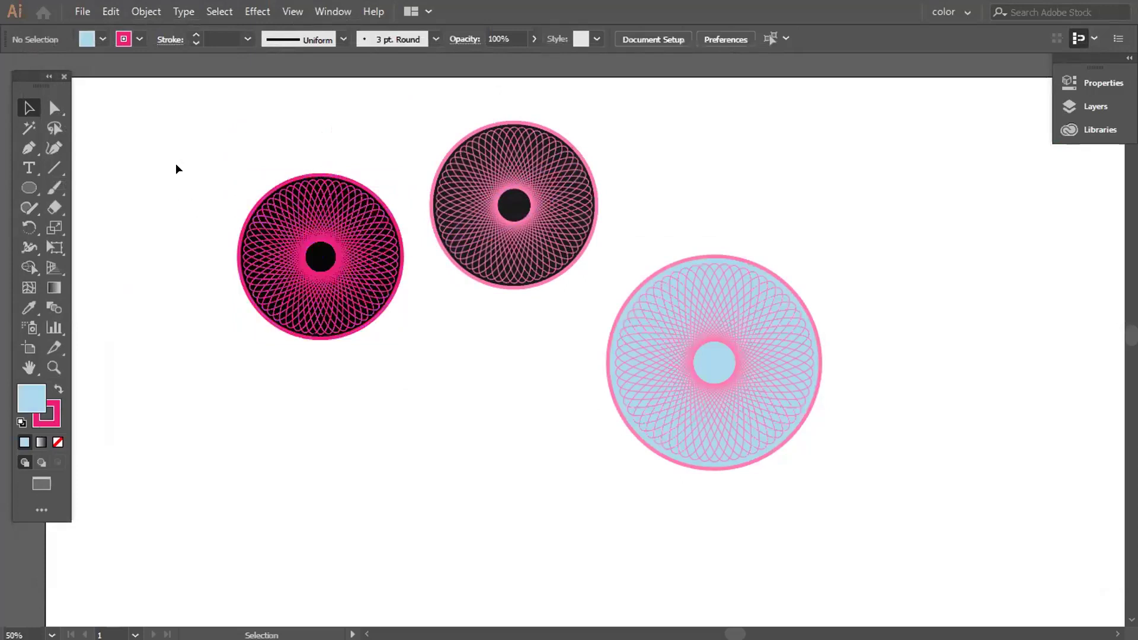
pyautogui.moveTo(419, 385); pyautogui.dragTo(791, 559)
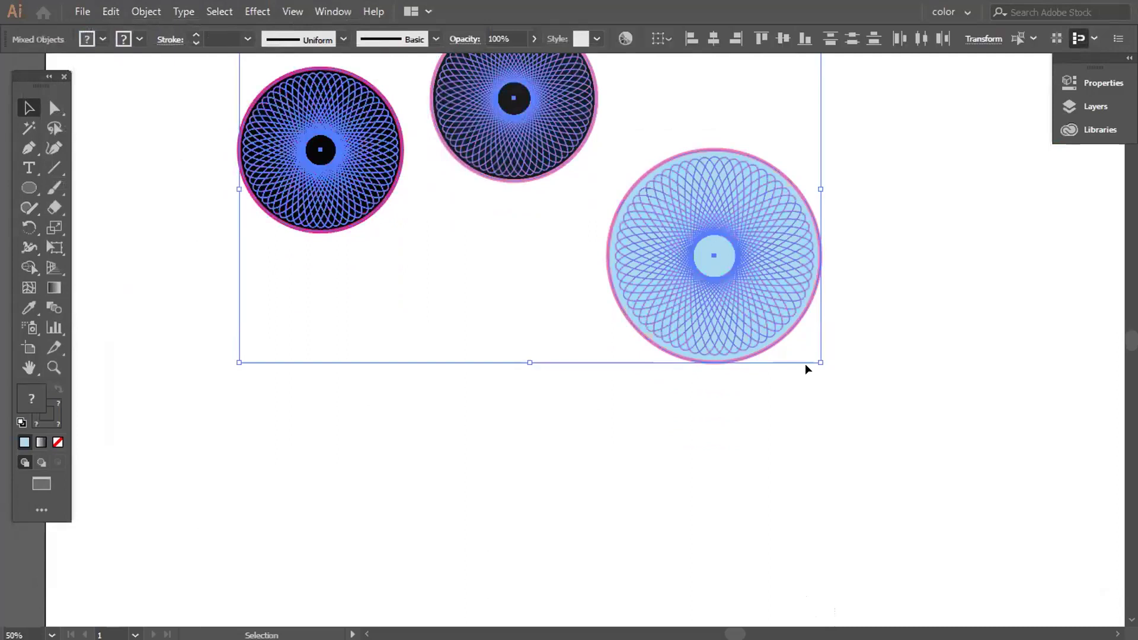
pyautogui.moveTo(817, 363); pyautogui.dragTo(447, 127)
pyautogui.click(466, 154)
pyautogui.hotkey('ctrl', 'a')
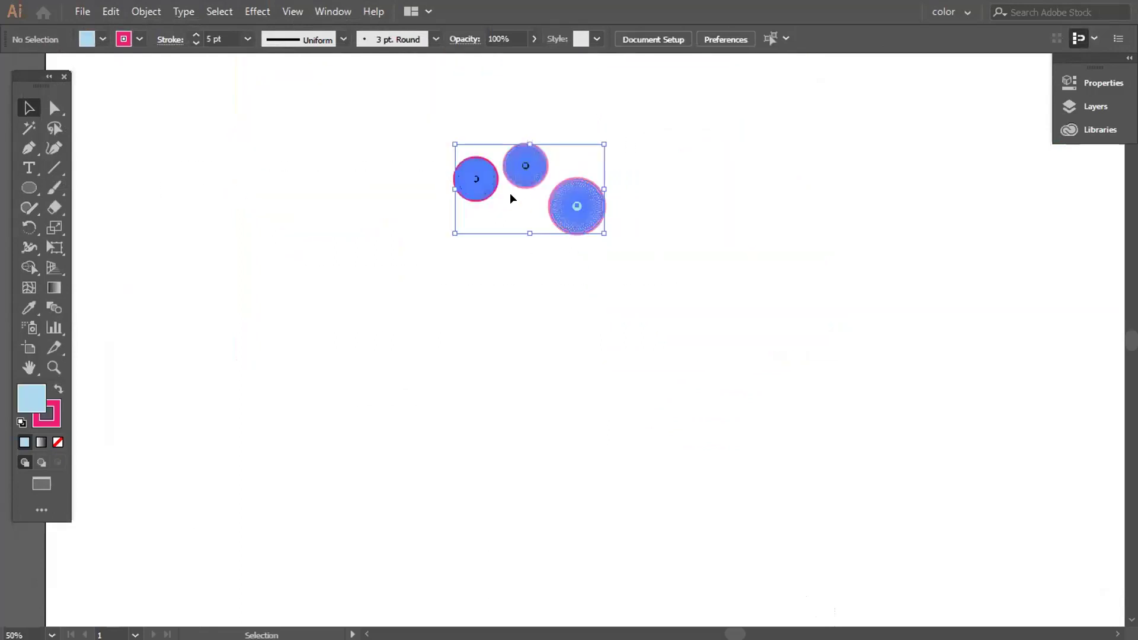
pyautogui.click(468, 186)
pyautogui.moveTo(474, 150); pyautogui.dragTo(595, 249)
pyautogui.click(520, 174)
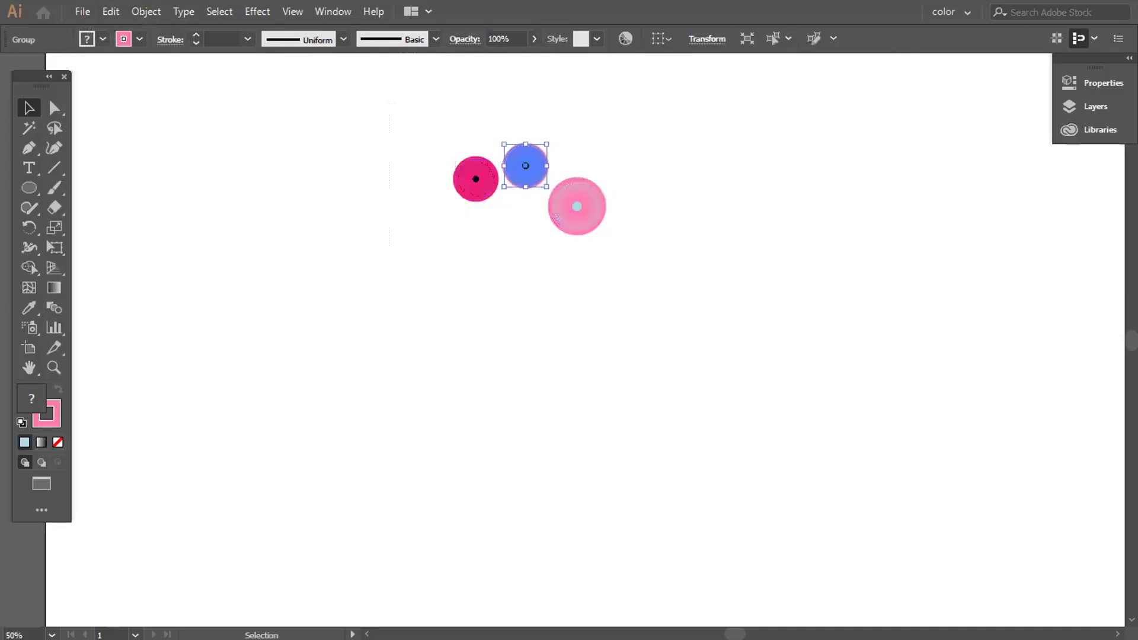
pyautogui.click(354, 368)
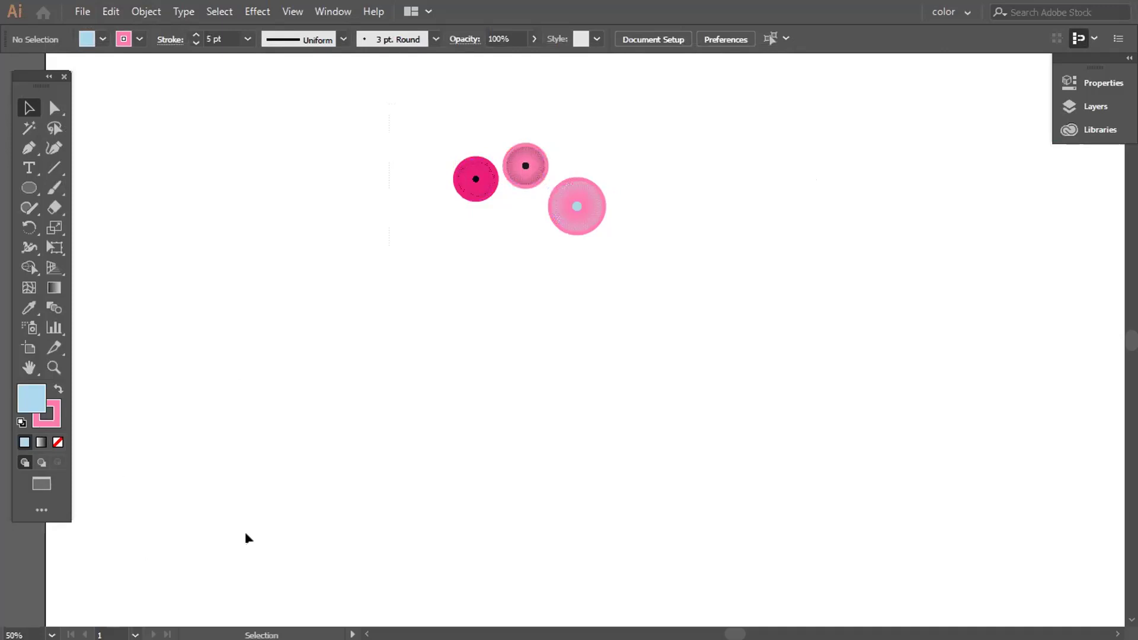
# Draw a tall ellipse about 90 by 320 px beside the small patterns, with no fill and a 0.5 pt pink stroke
pyautogui.press('l')
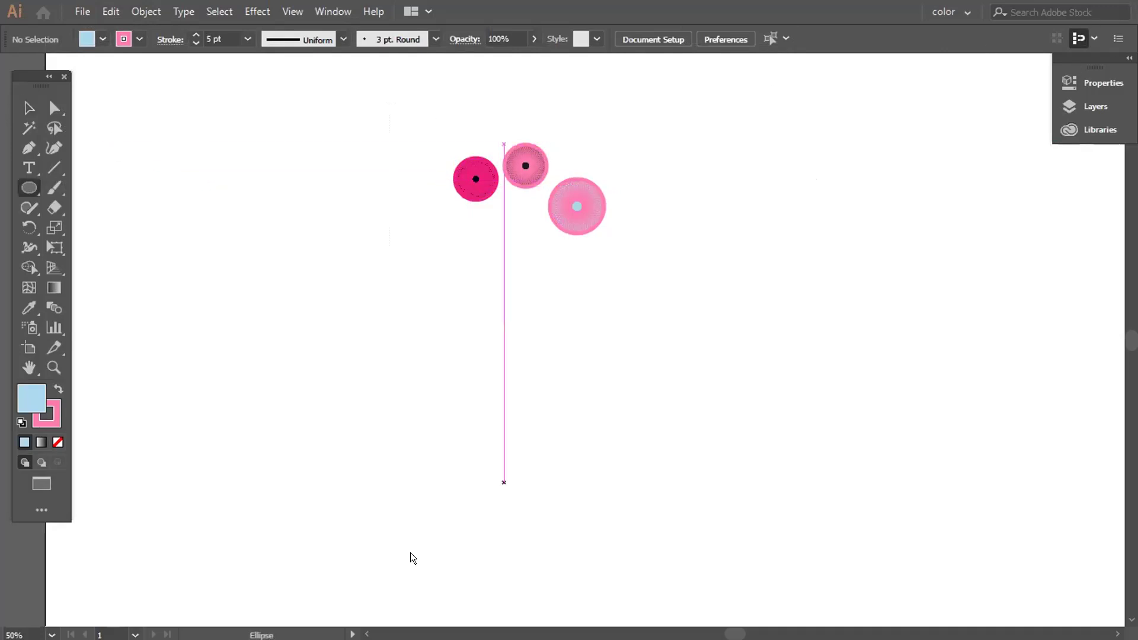
pyautogui.moveTo(186, 201)
pyautogui.mouseDown()
pyautogui.moveTo(236, 314)
pyautogui.moveTo(241, 405)
pyautogui.mouseUp()
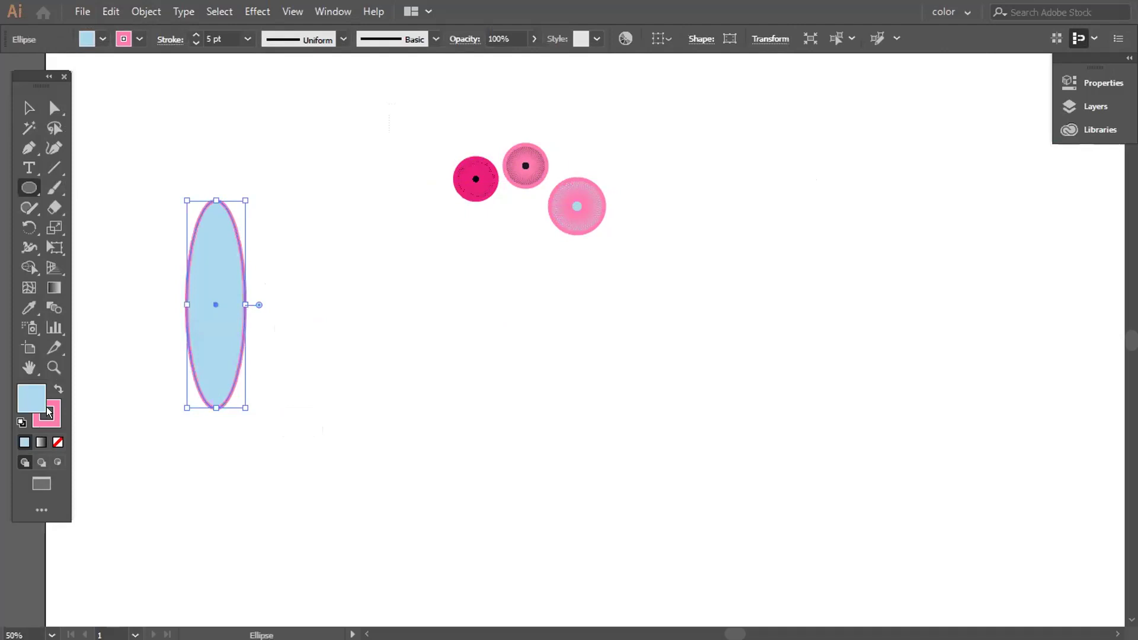
pyautogui.click(55, 442)
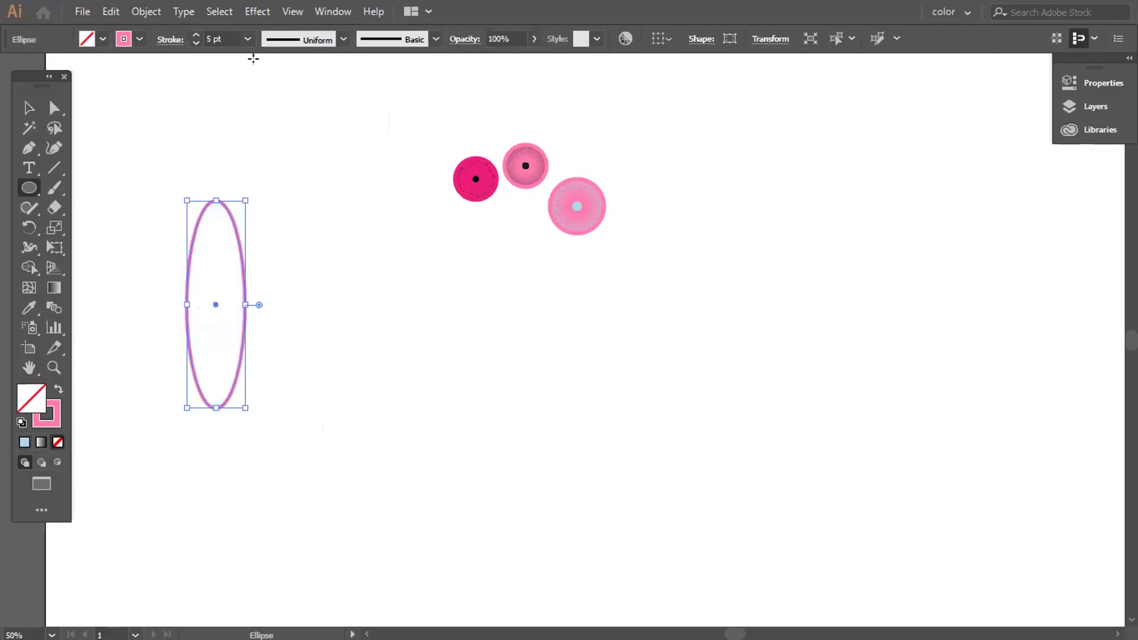
pyautogui.click(248, 39)
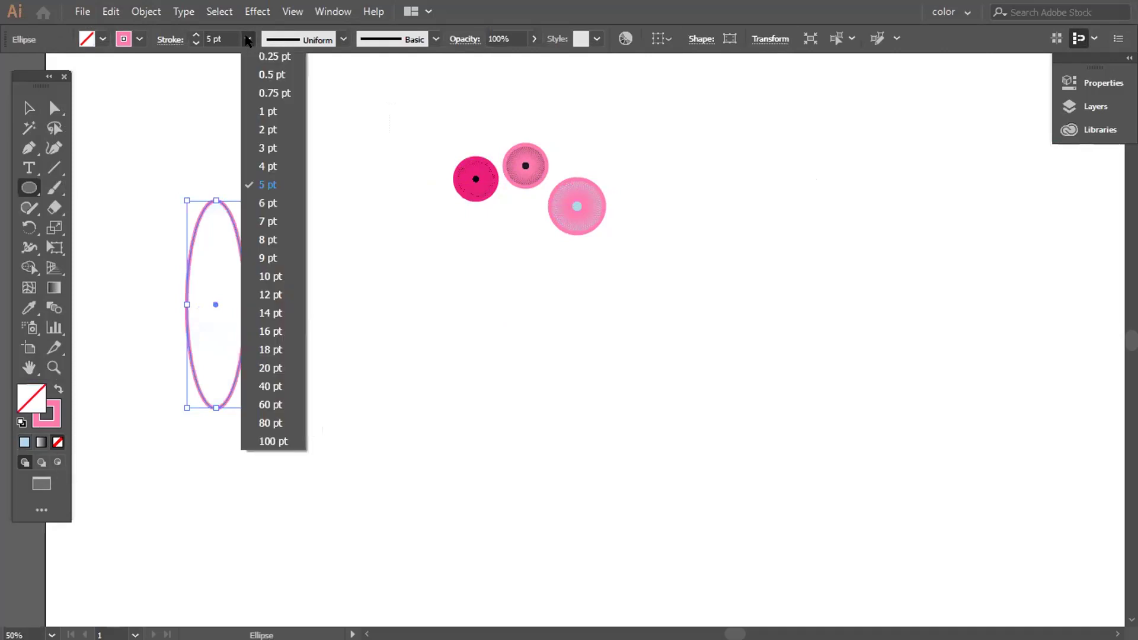
pyautogui.click(263, 73)
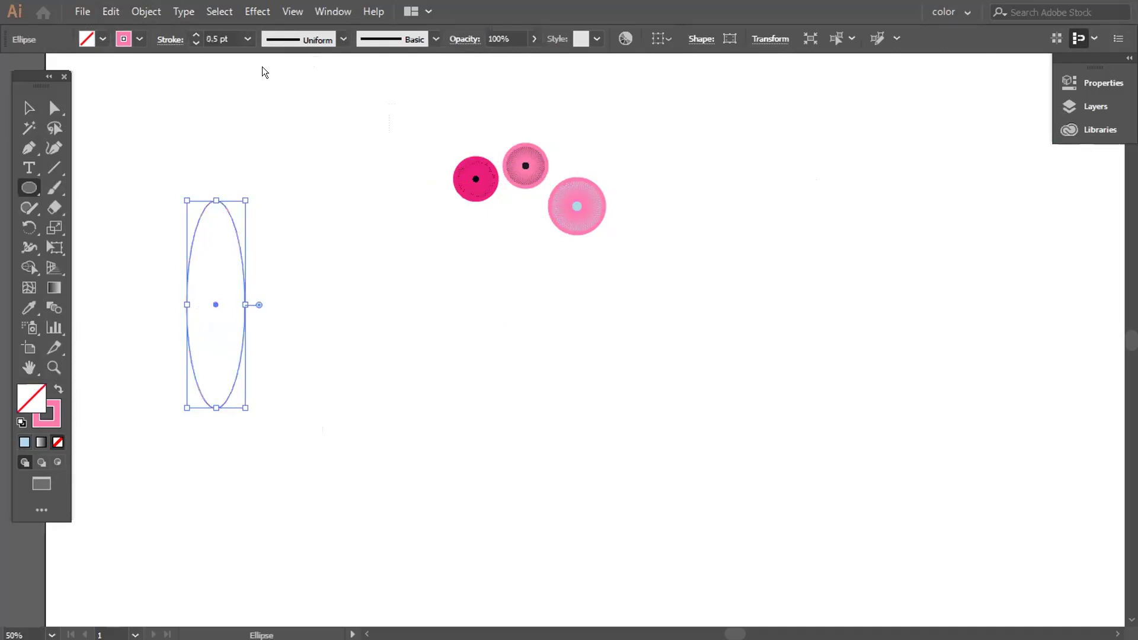
# Make a copy of the ellipse rotated 6° about its centre and repeat the transformation until the ellipses fill a complete circle
pyautogui.click(28, 228)
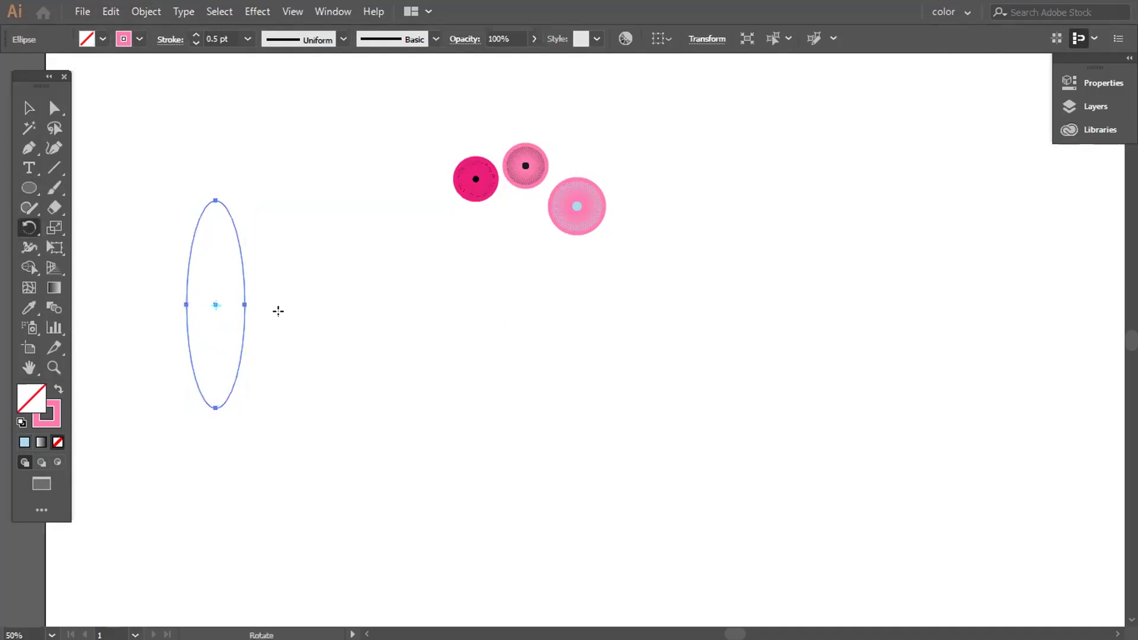
pyautogui.keyDown('alt'); pyautogui.click(214, 305); pyautogui.keyUp('alt')
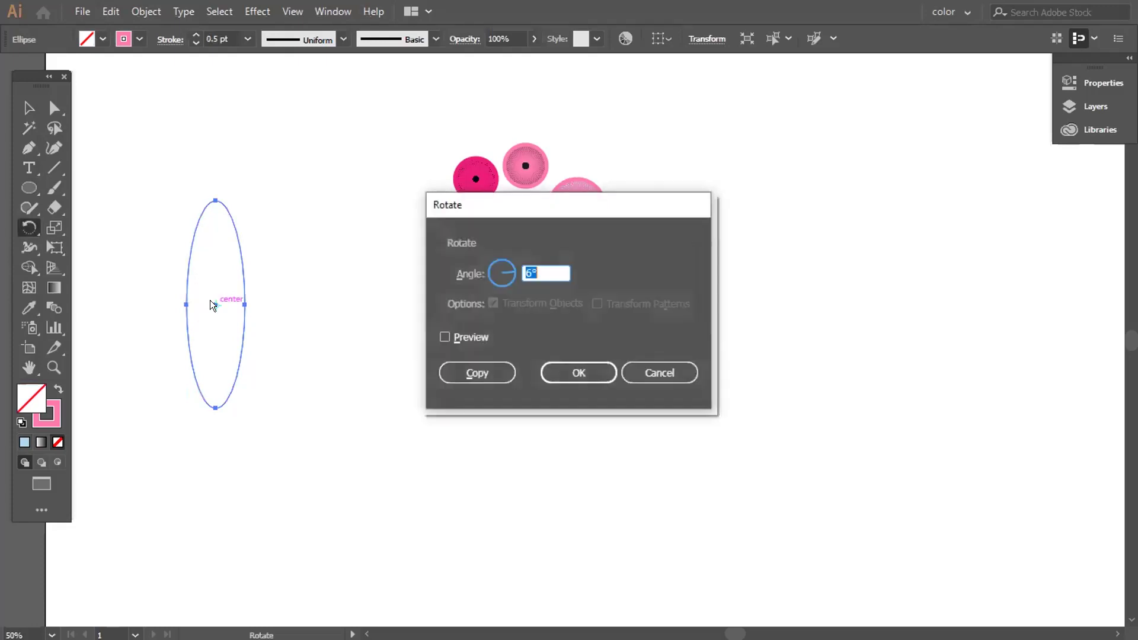
pyautogui.click(474, 368)
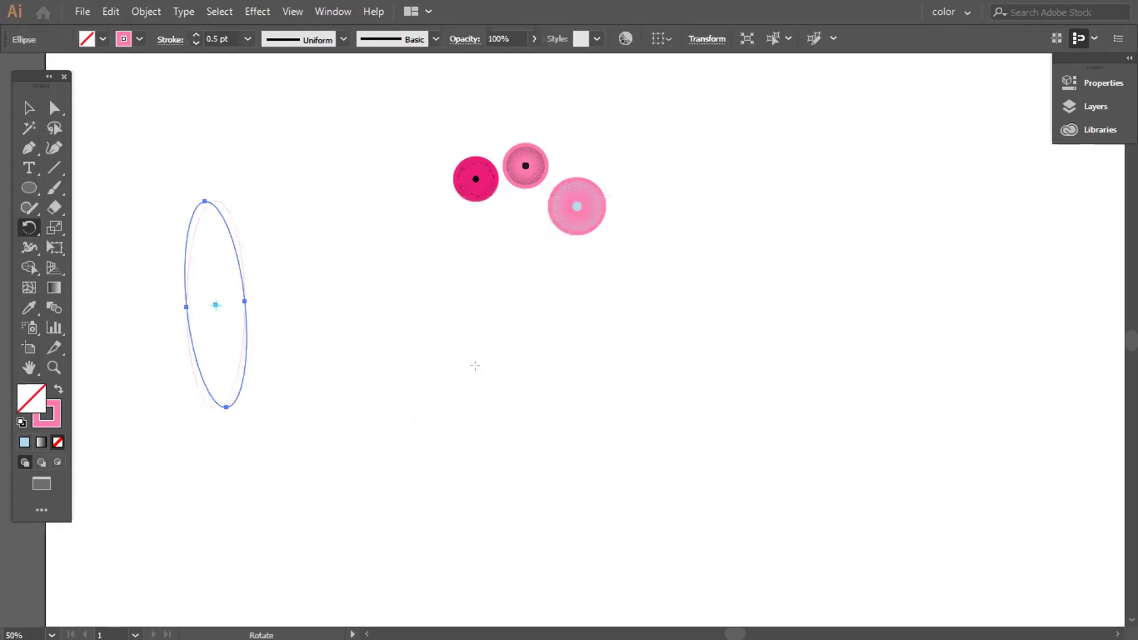
pyautogui.hotkey('ctrl', 'd')
pyautogui.hotkey('ctrl', 'd')
pyautogui.hotkey('ctrl', 'd')
pyautogui.hotkey('ctrl', 'd')
pyautogui.hotkey('ctrl', 'd')
pyautogui.hotkey('ctrl', 'd')
pyautogui.hotkey('ctrl', 'd')
pyautogui.hotkey('ctrl', 'd')
pyautogui.hotkey('ctrl', 'd')
pyautogui.hotkey('ctrl', 'd')
pyautogui.hotkey('ctrl', 'd')
pyautogui.hotkey('ctrl', 'd')
pyautogui.hotkey('ctrl', 'd')
pyautogui.hotkey('ctrl', 'd')
pyautogui.hotkey('ctrl', 'd')
pyautogui.hotkey('ctrl', 'd')
pyautogui.hotkey('ctrl', 'd')
pyautogui.hotkey('ctrl', 'd')
pyautogui.hotkey('ctrl', 'd')
pyautogui.hotkey('ctrl', 'd')
pyautogui.hotkey('ctrl', 'd')
pyautogui.hotkey('ctrl', 'd')
pyautogui.hotkey('ctrl', 'd')
pyautogui.hotkey('ctrl', 'd')
pyautogui.hotkey('ctrl', 'd')
pyautogui.hotkey('ctrl', 'd')
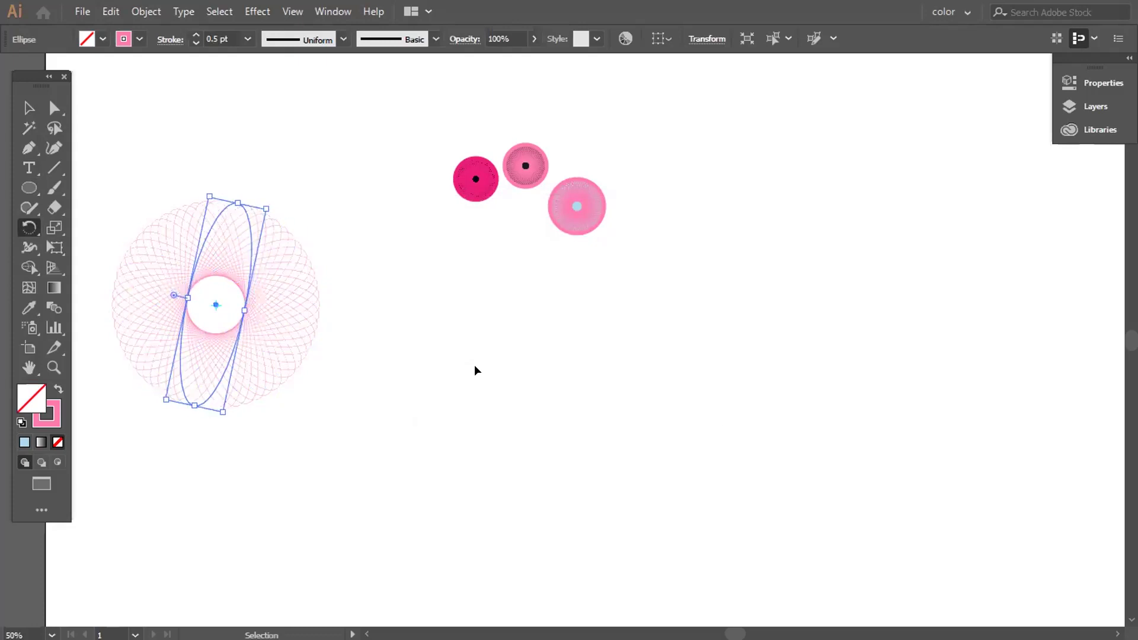
pyautogui.hotkey('ctrl', 'd')
pyautogui.press('r')
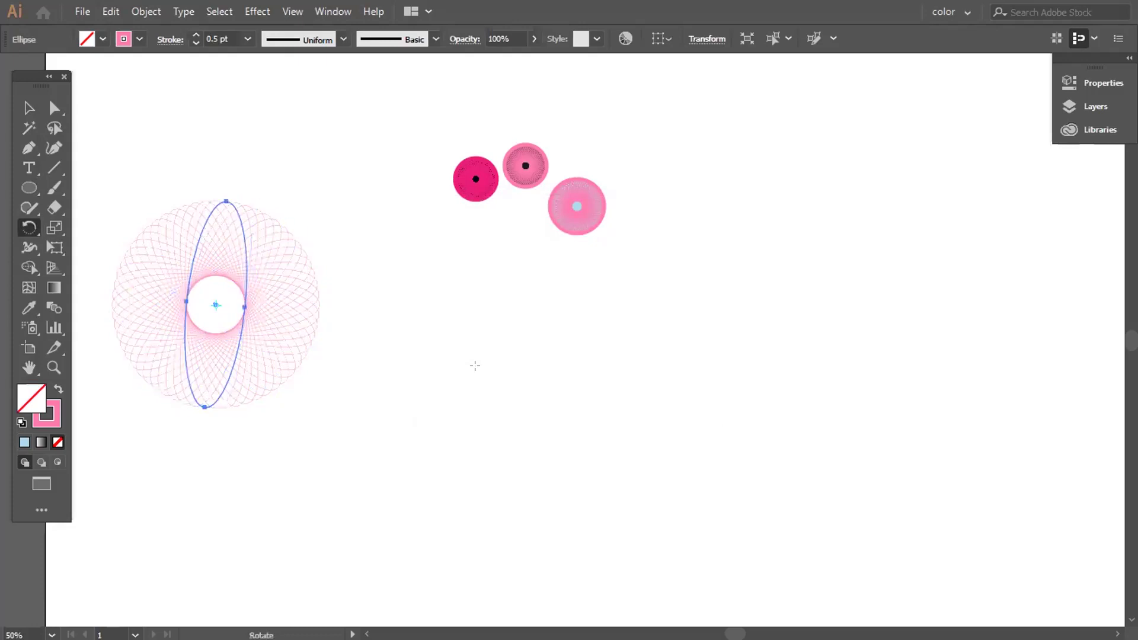
pyautogui.press('v')
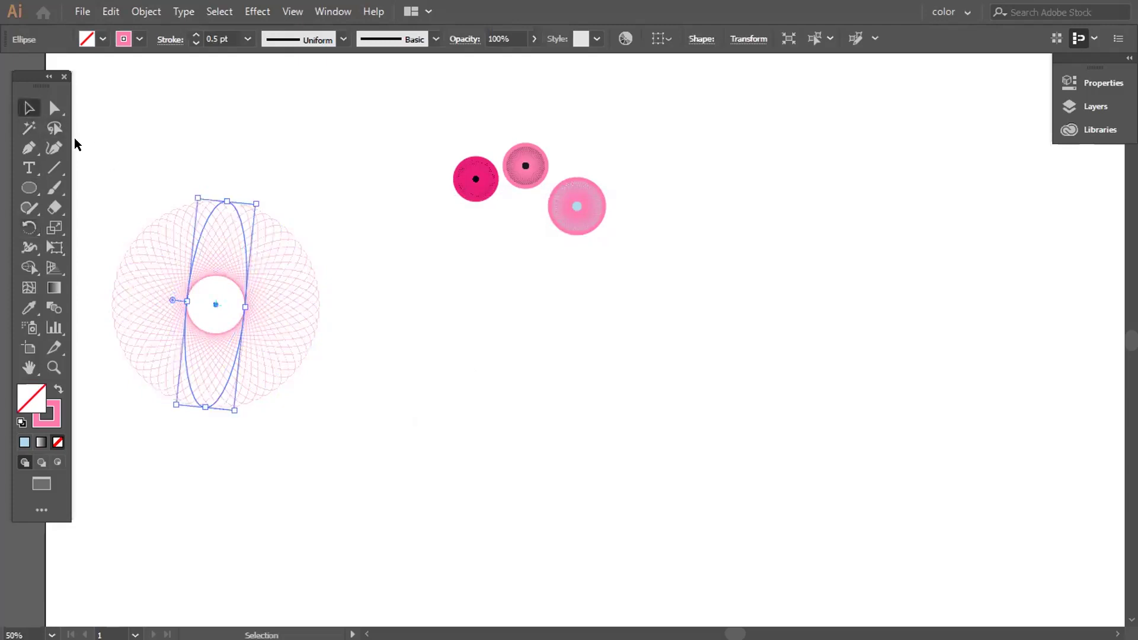
# Group all the rotated ellipses, move the group to the empty area below the three small patterns, and deselect it
pyautogui.moveTo(120, 199); pyautogui.dragTo(317, 396)
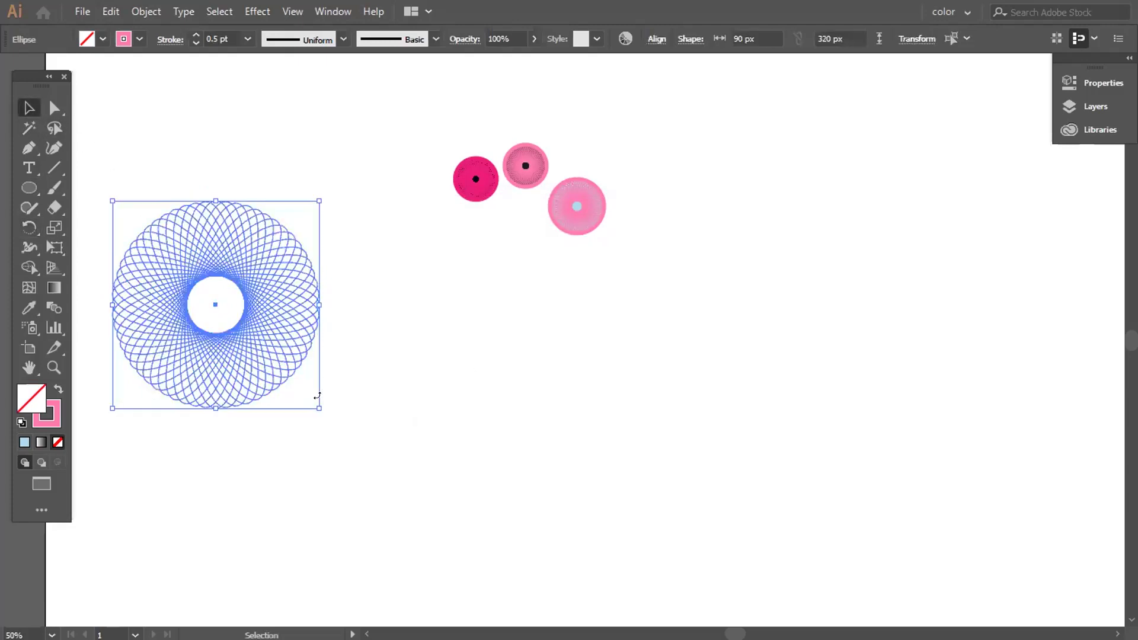
pyautogui.rightClick(287, 385)
pyautogui.click(363, 158)
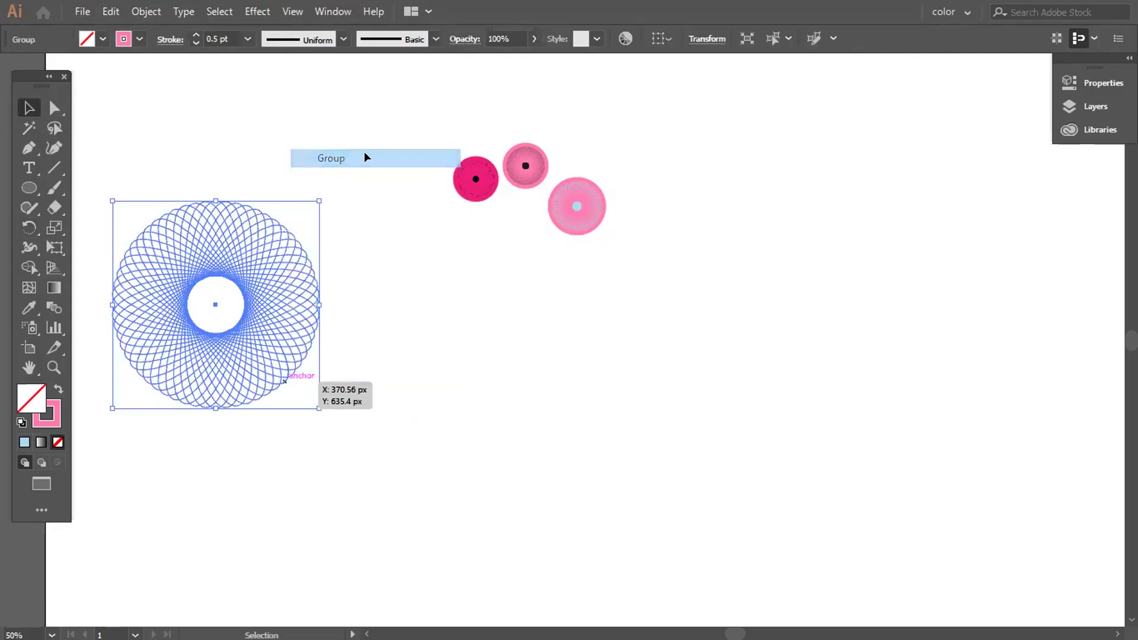
pyautogui.click(324, 431)
pyautogui.hotkey('ctrl', 'z')
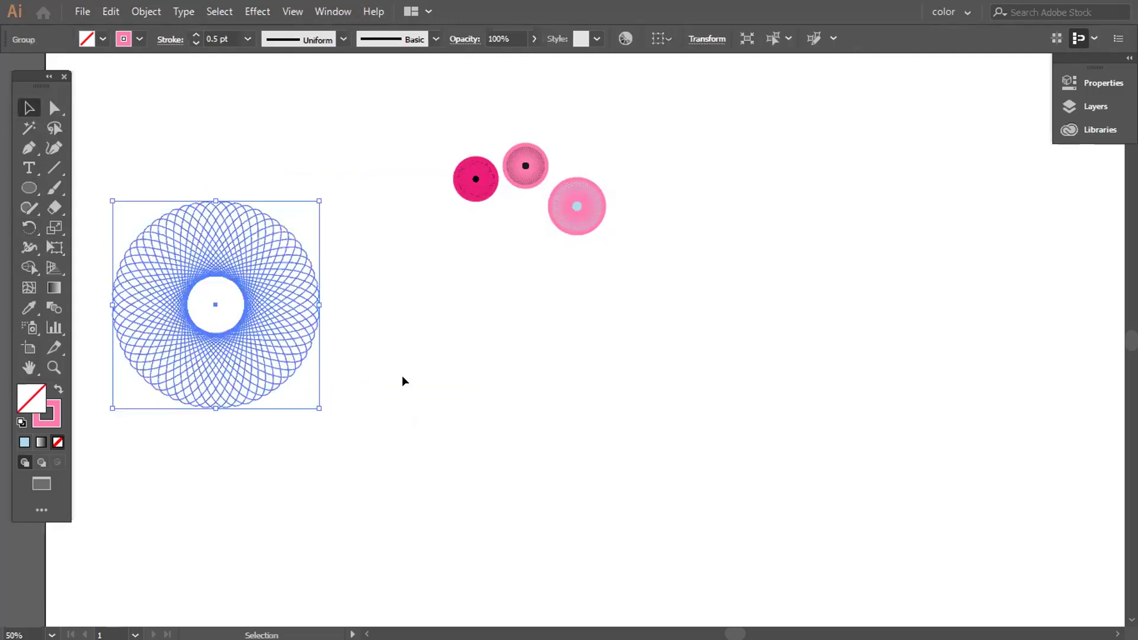
pyautogui.moveTo(268, 328); pyautogui.dragTo(487, 390)
pyautogui.click(132, 501)
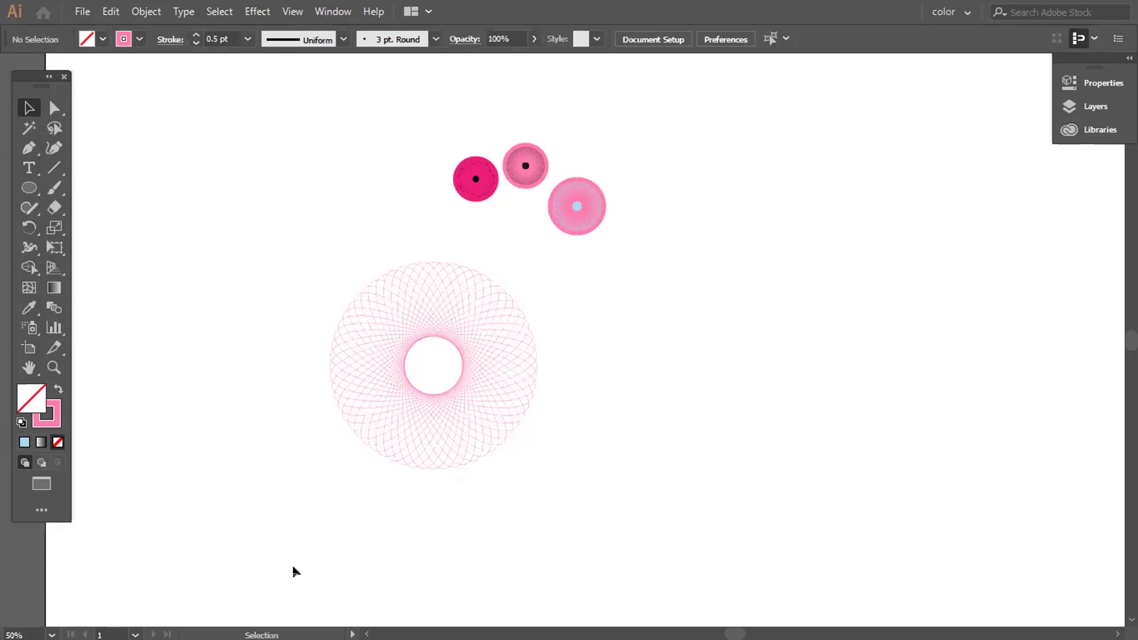
# Draw a second tall, narrow unfilled ellipse on the empty canvas right of the patterns and set its stroke to 1 pt
pyautogui.click(23, 186)
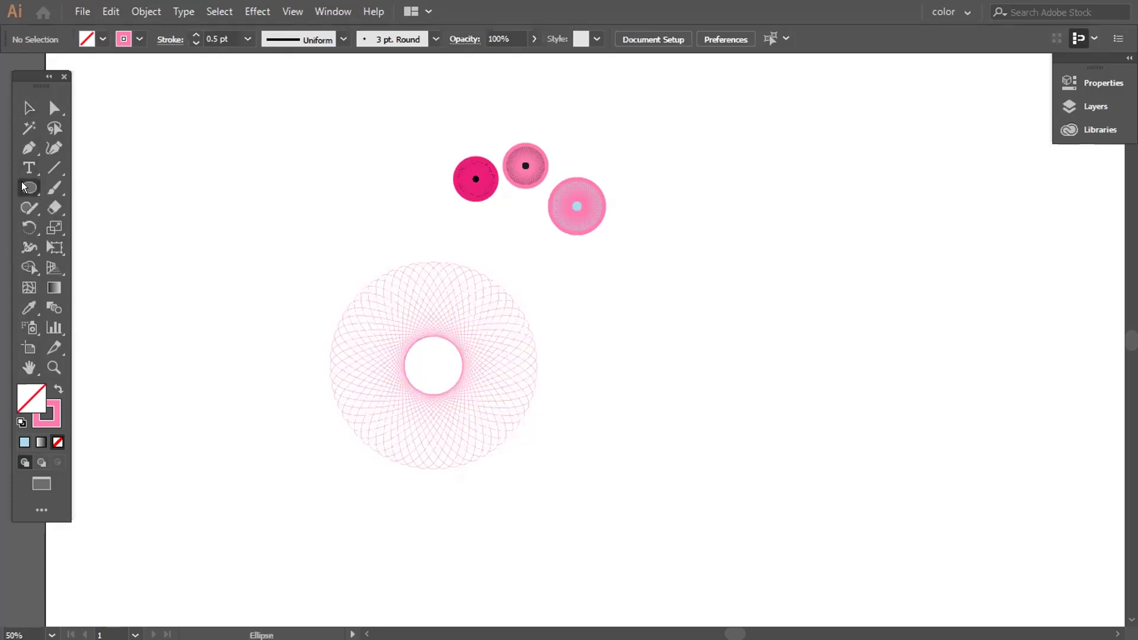
pyautogui.moveTo(794, 206); pyautogui.dragTo(834, 396)
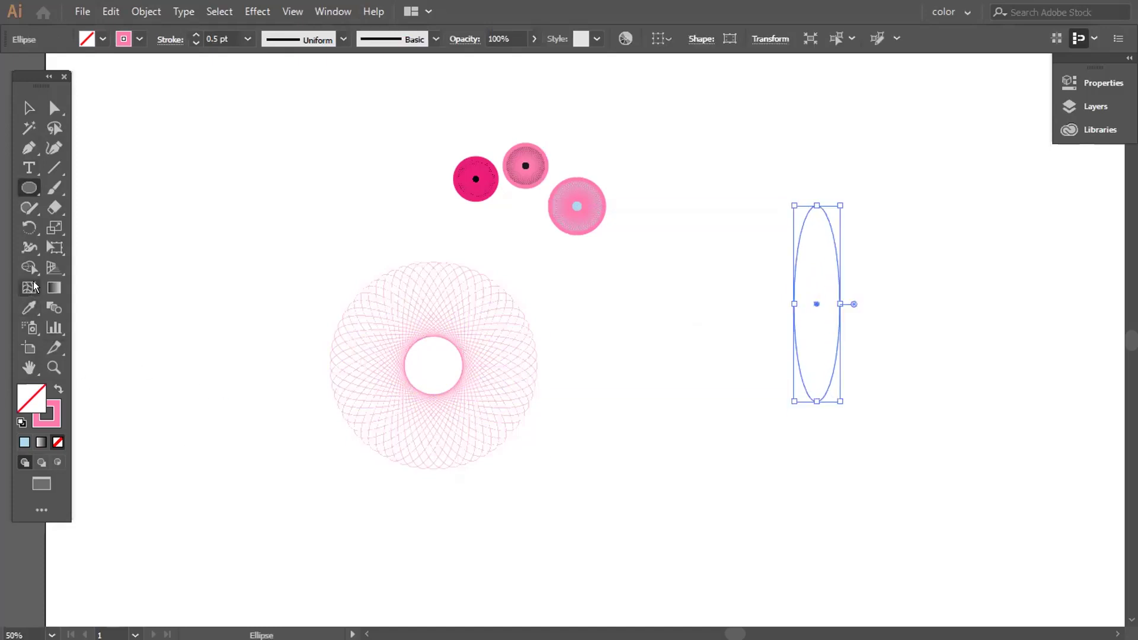
pyautogui.click(248, 39)
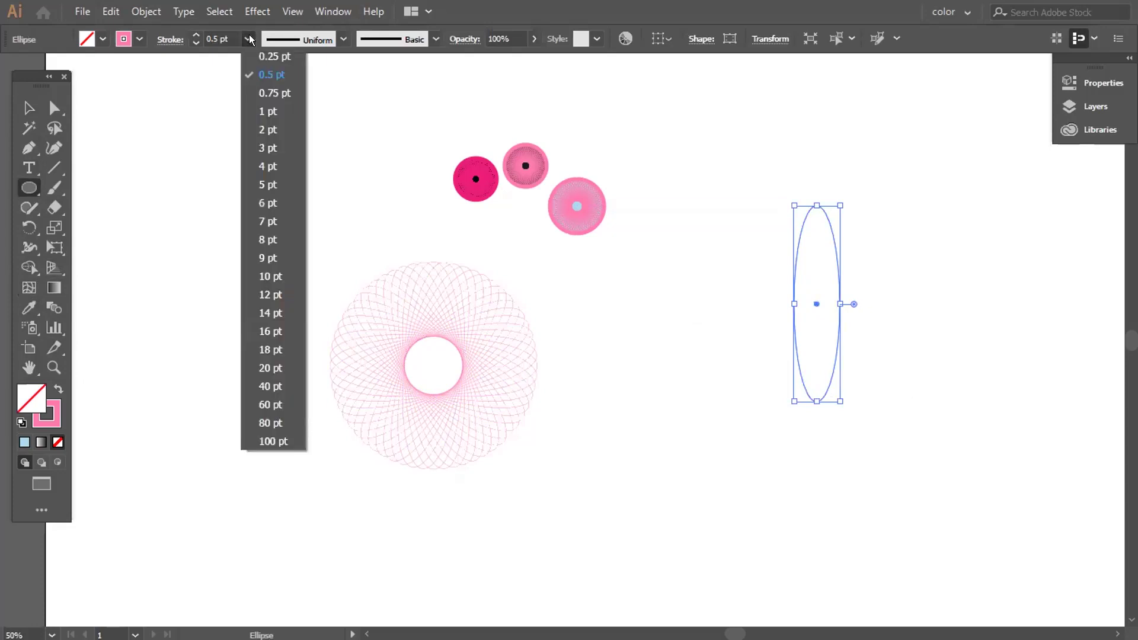
pyautogui.click(274, 111)
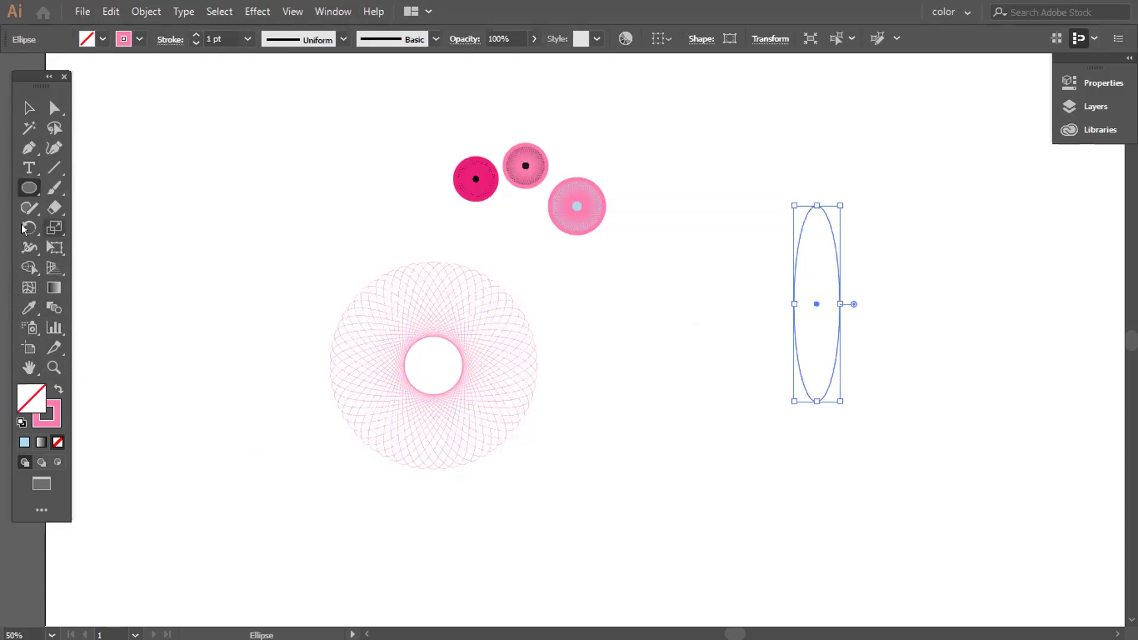
# Make a copy of the 1 pt ellipse rotated about 6° counter-clockwise around its own centre
pyautogui.click(24, 227)
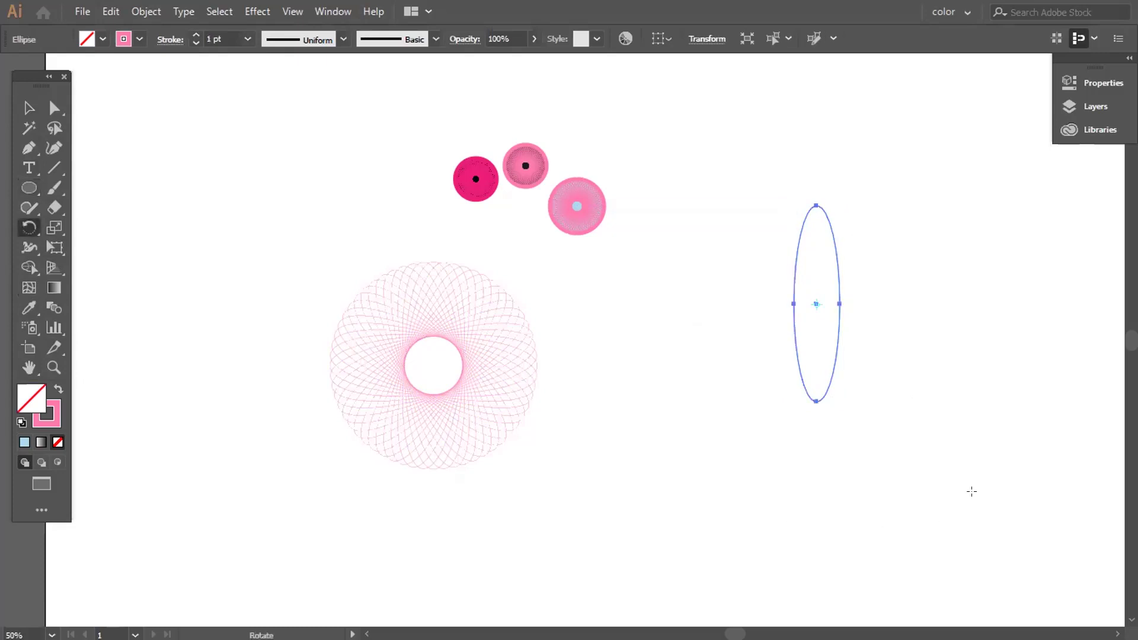
pyautogui.keyDown('alt'); pyautogui.click(810, 299); pyautogui.keyUp('alt')
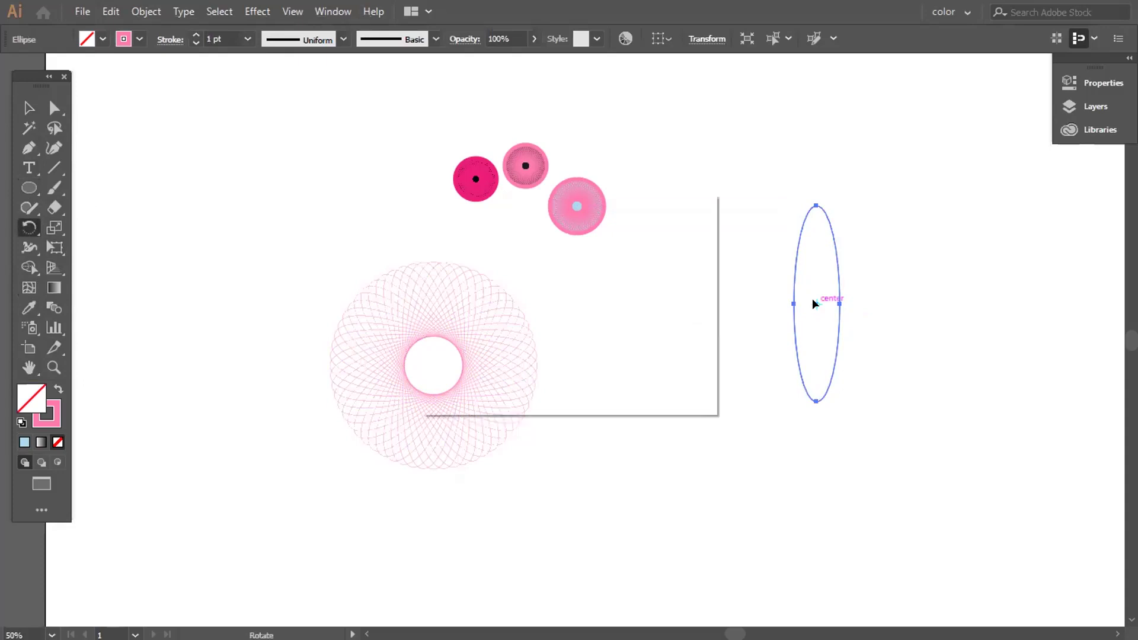
pyautogui.click(466, 372)
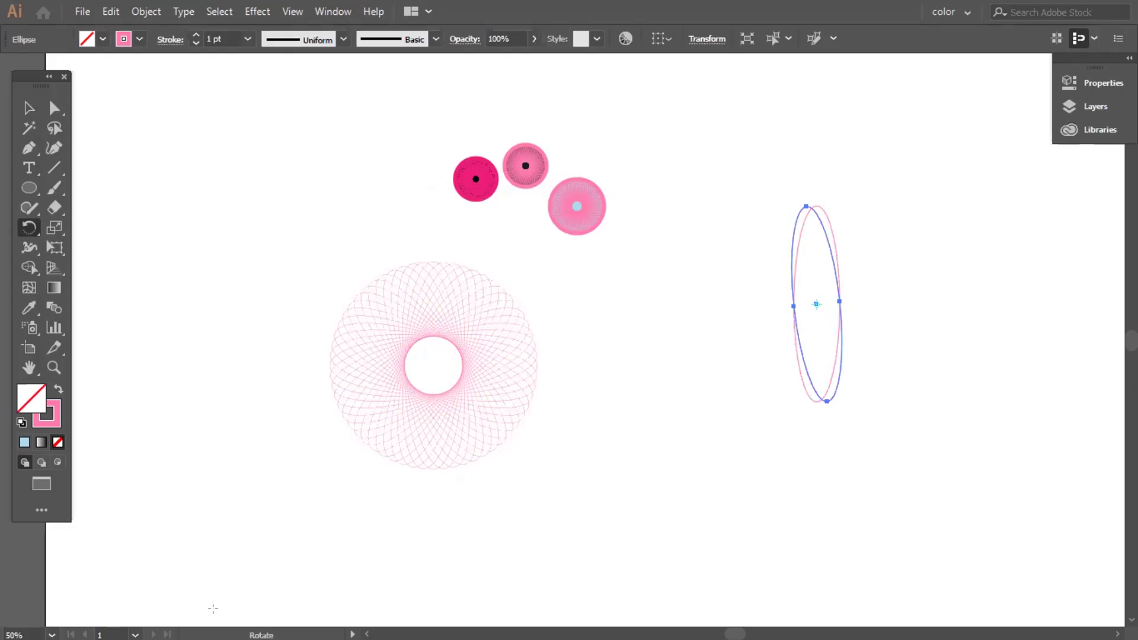
# Repeat the rotated copy of the 1 pt ellipse until the ellipses close into a full circular pattern, and deselect it
pyautogui.hotkey('ctrl', 'd')
pyautogui.hotkey('ctrl', 'd')
pyautogui.hotkey('ctrl', 'd')
pyautogui.hotkey('ctrl', 'd')
pyautogui.hotkey('ctrl', 'd')
pyautogui.hotkey('ctrl', 'd')
pyautogui.hotkey('ctrl', 'd')
pyautogui.hotkey('ctrl', 'd')
pyautogui.hotkey('ctrl', 'd')
pyautogui.hotkey('ctrl', 'd')
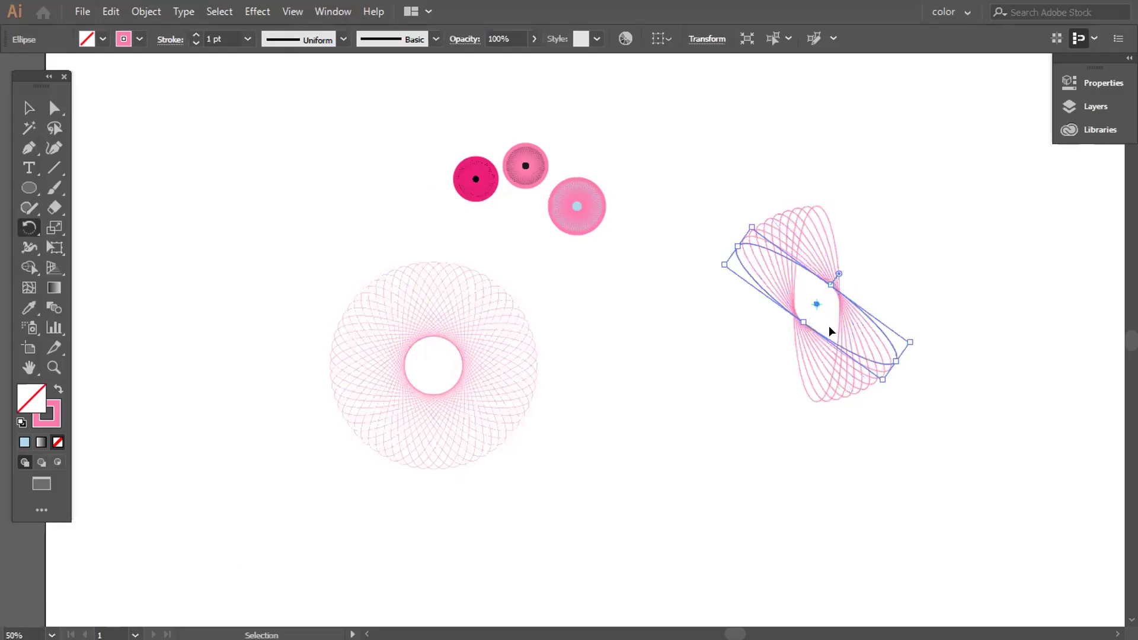
pyautogui.hotkey('ctrl', 'd')
pyautogui.hotkey('ctrl', 'd')
pyautogui.hotkey('ctrl', 'd')
pyautogui.hotkey('ctrl', 'd')
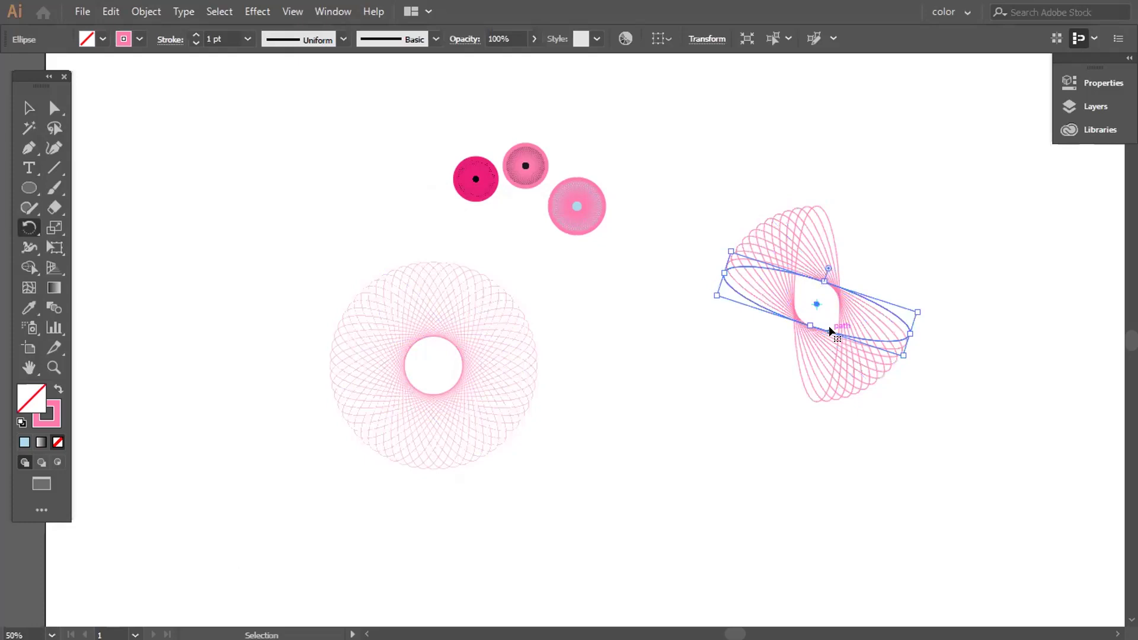
pyautogui.hotkey('ctrl', 'd')
pyautogui.hotkey('ctrl', 'd')
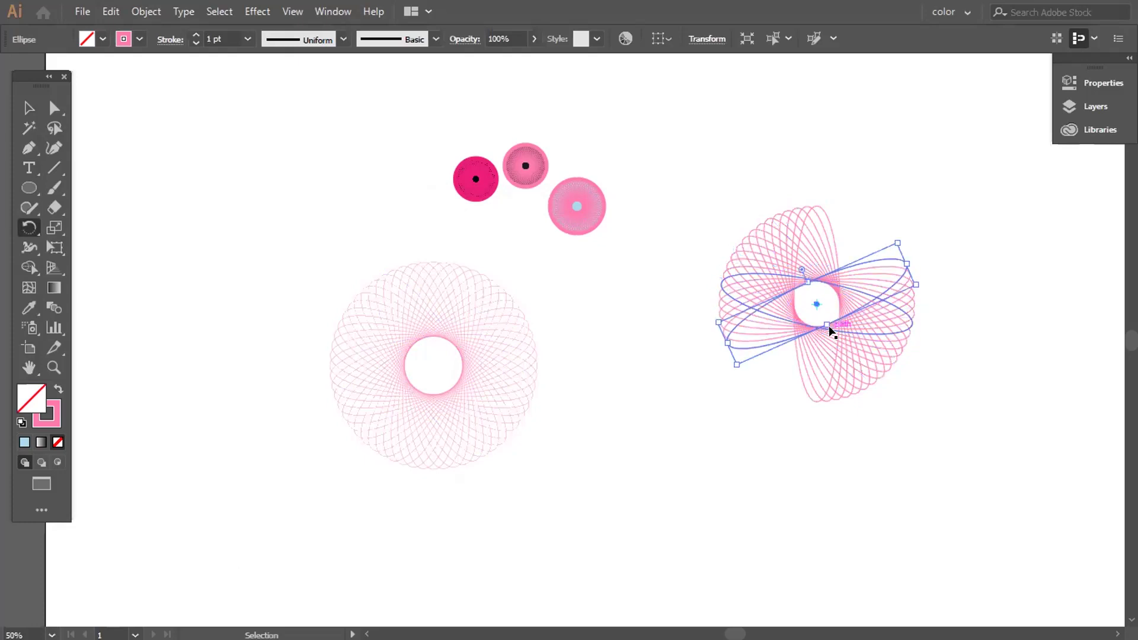
pyautogui.hotkey('ctrl', 'd')
pyautogui.hotkey('ctrl', 'd')
pyautogui.hotkey('ctrl', 'd')
pyautogui.hotkey('ctrl', 'd')
pyautogui.hotkey('ctrl', 'd')
pyautogui.hotkey('ctrl', 'd')
pyautogui.hotkey('ctrl', 'd')
pyautogui.hotkey('ctrl', 'd')
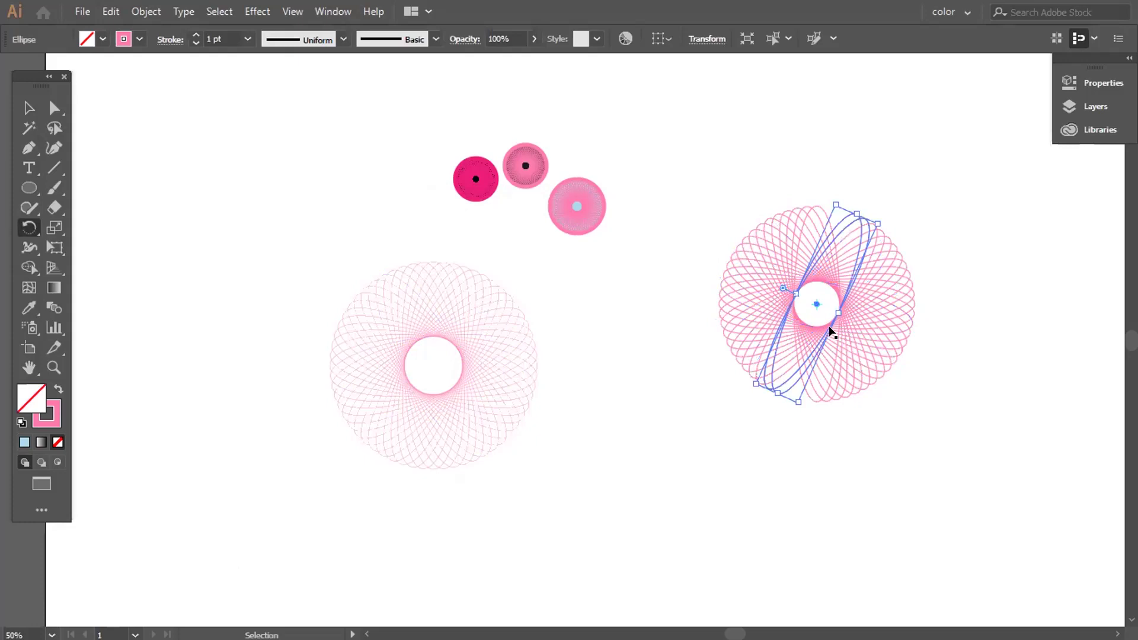
pyautogui.hotkey('ctrl', 'd')
pyautogui.hotkey('ctrl', 'd')
pyautogui.hotkey('ctrl', 'd')
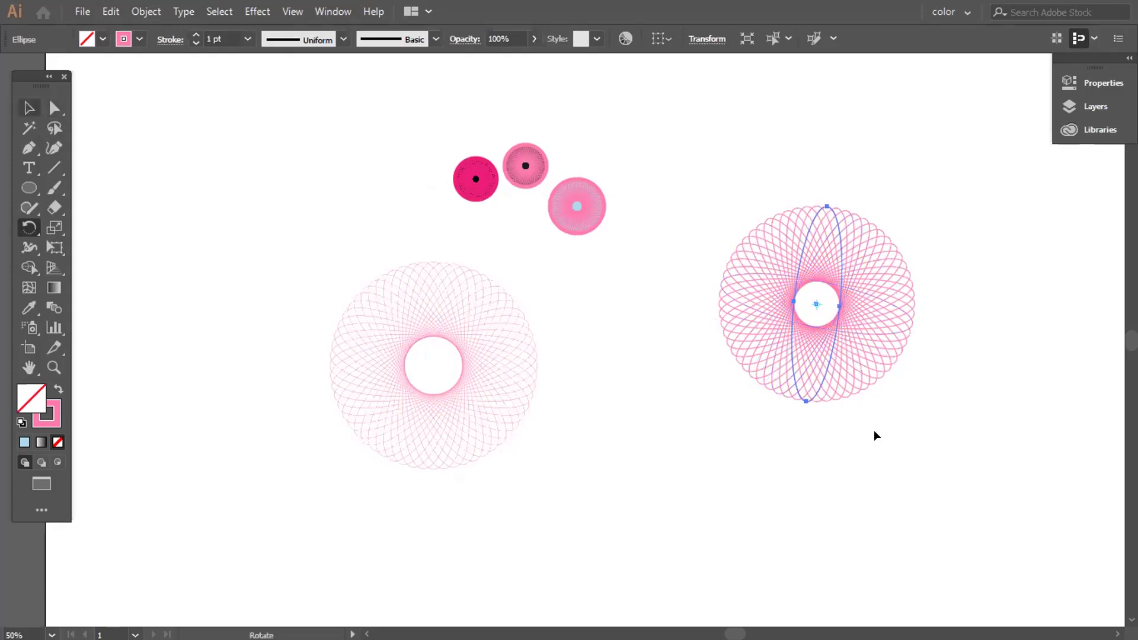
pyautogui.press('v')
pyautogui.click(749, 469)
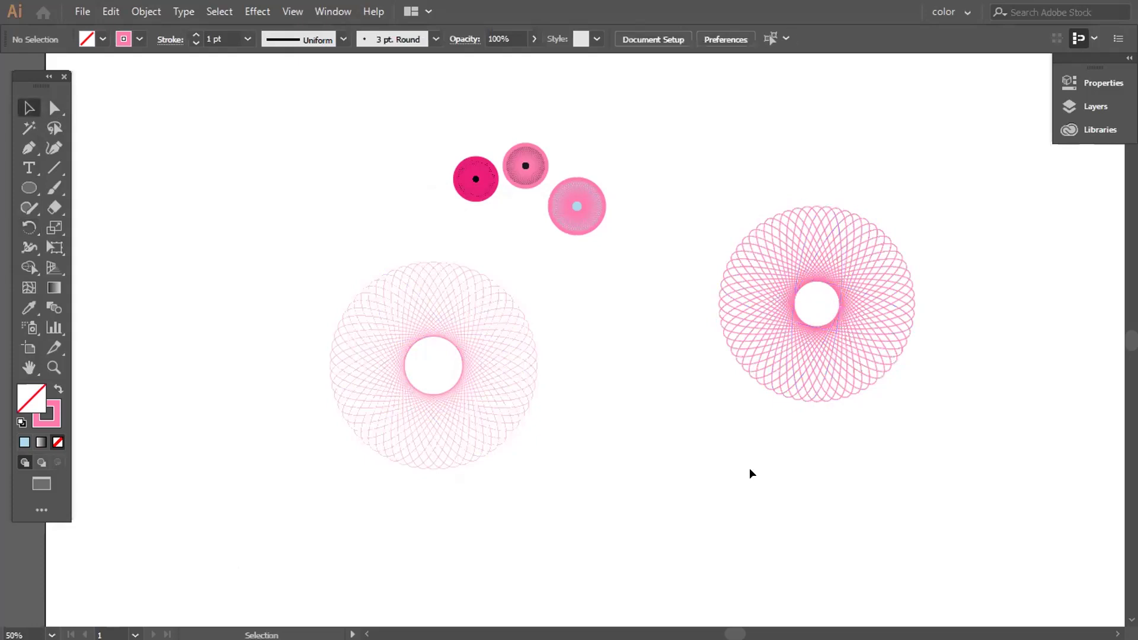